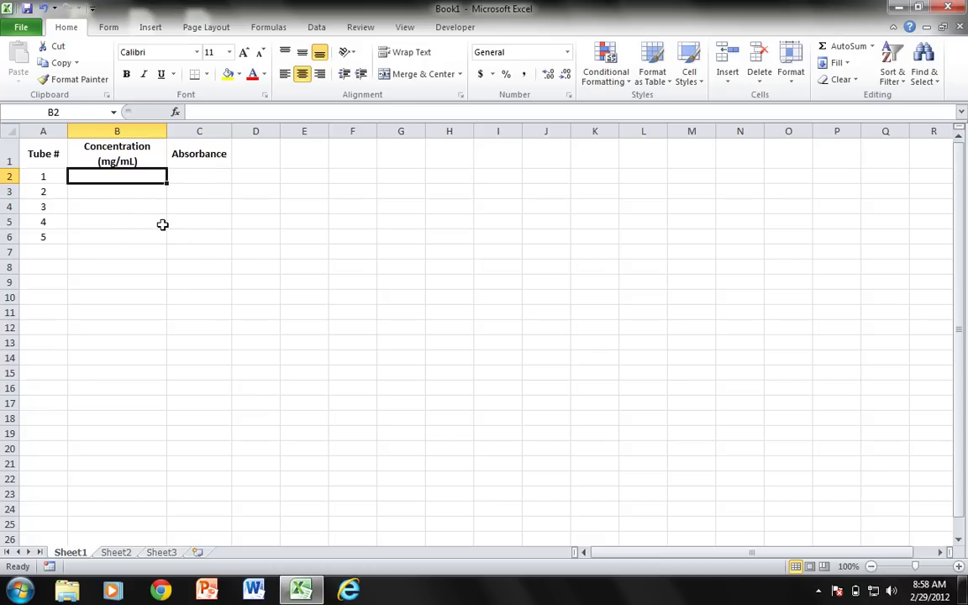
Insert a blank markers-only scatter chart and place it directly below the tube data table.
left_click(150, 29)
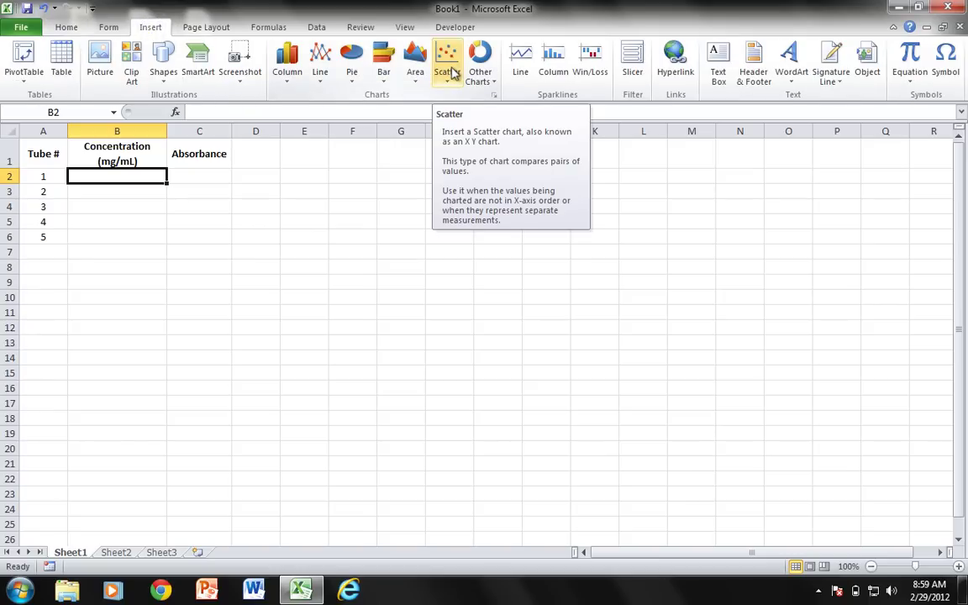
left_click(450, 72)
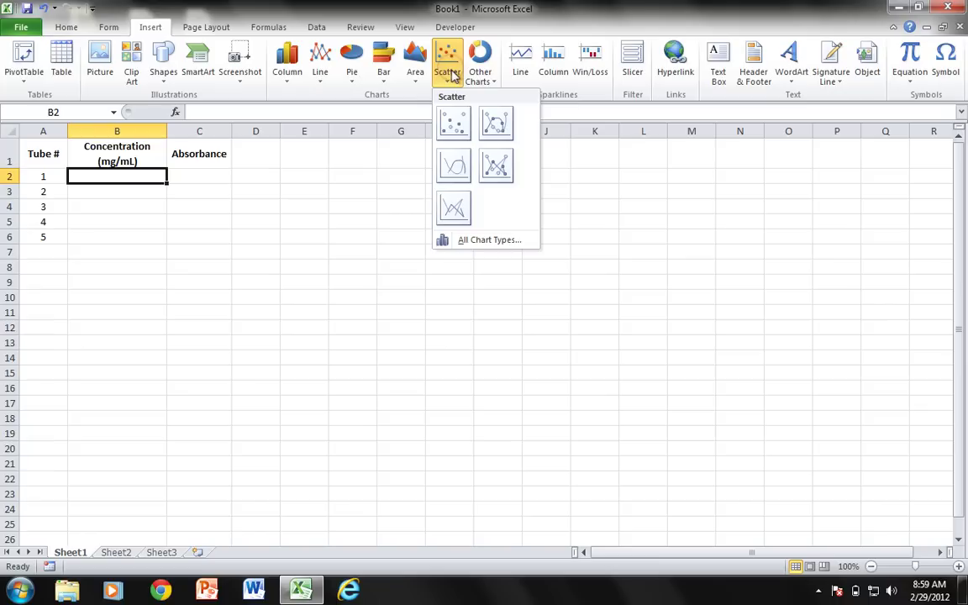
left_click(455, 126)
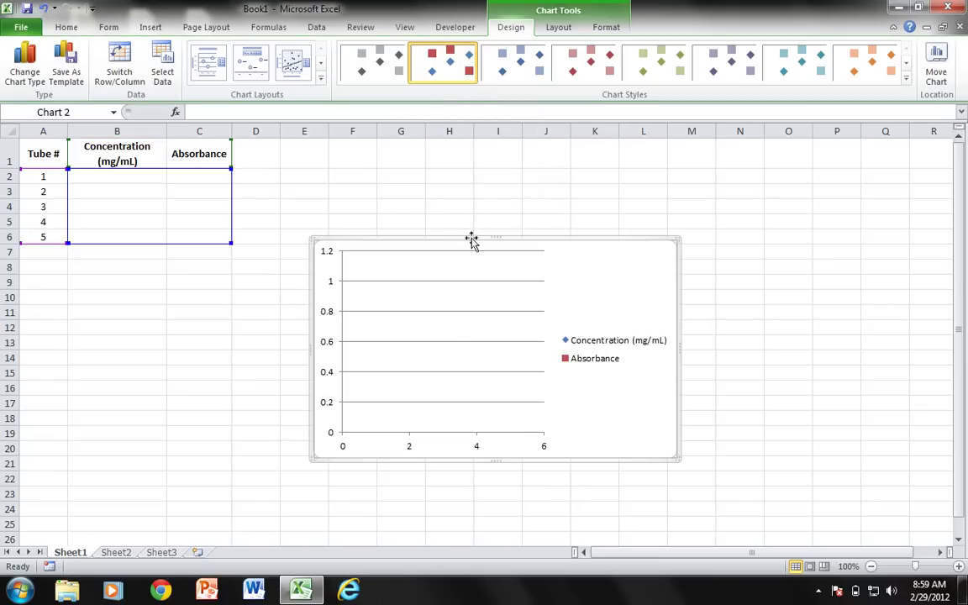
left_click_drag(472, 238, 147, 252)
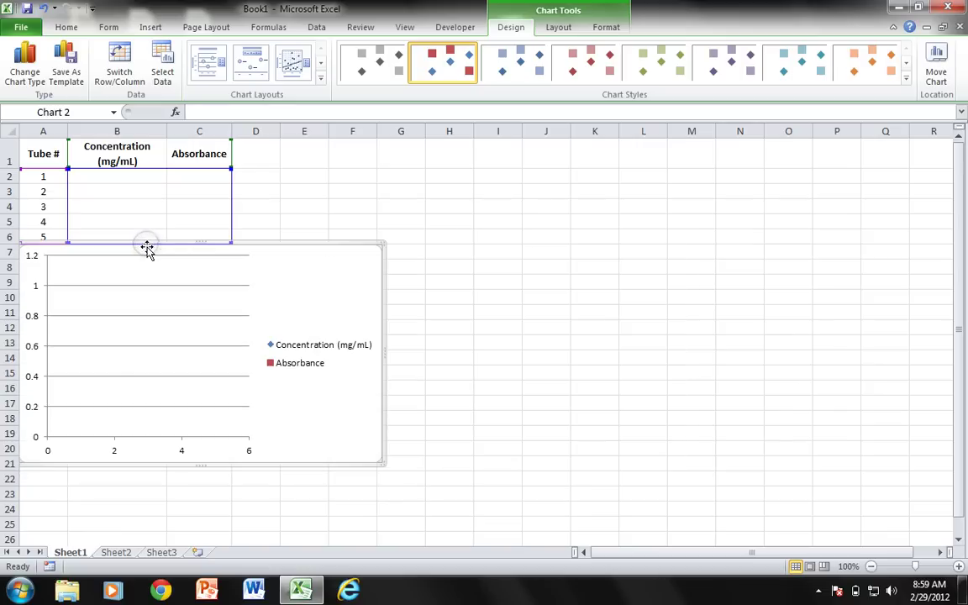
Delete the chart's legend and remove the Concentration (mg/mL) and Absorbance series from its data source.
left_click(303, 350)
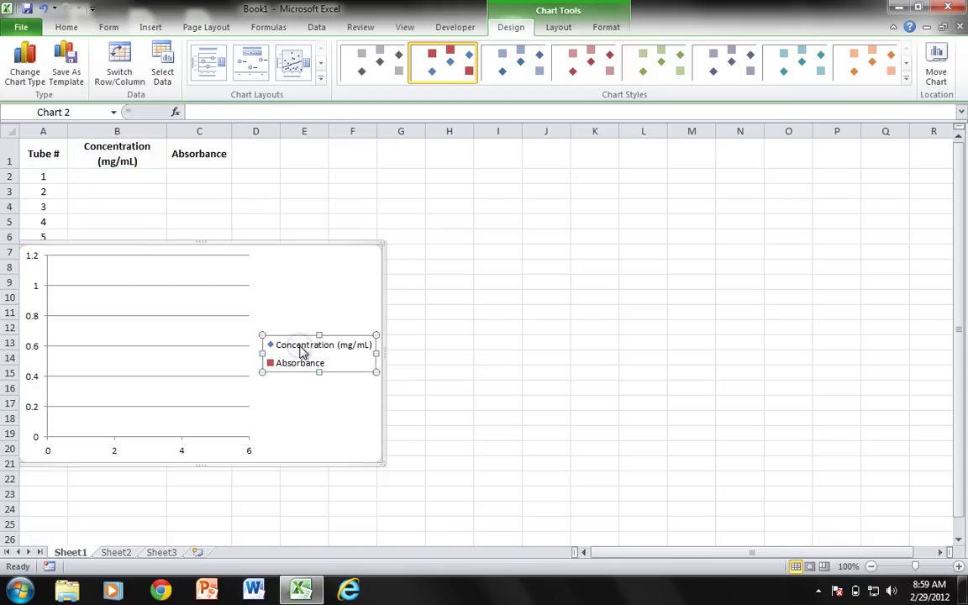
key("Delete")
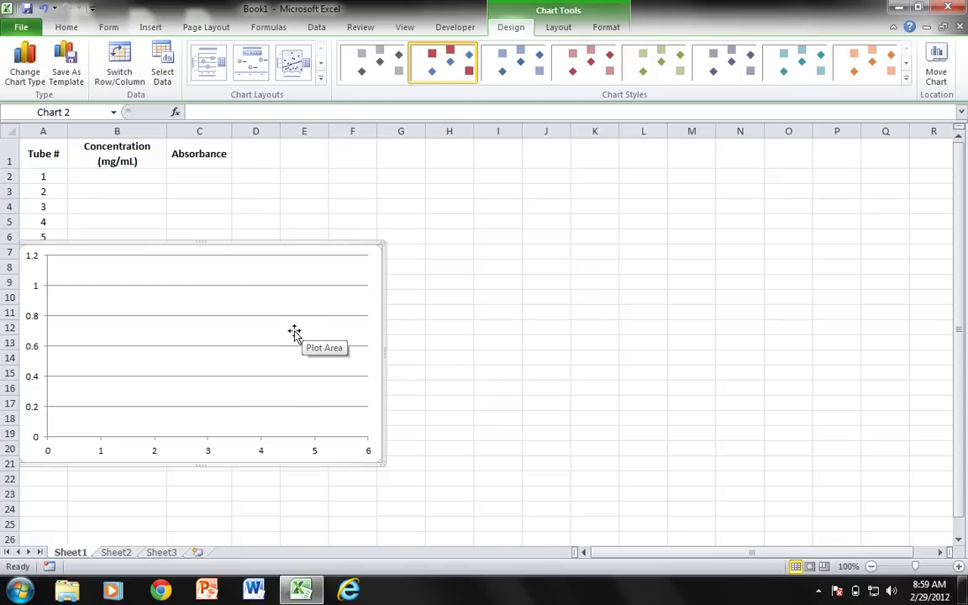
right_click(295, 333)
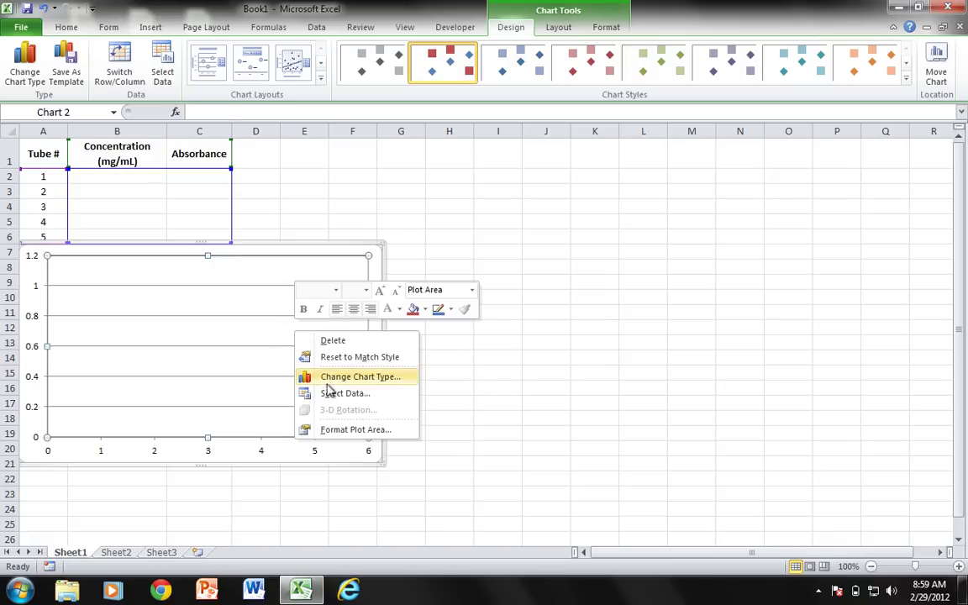
left_click(332, 394)
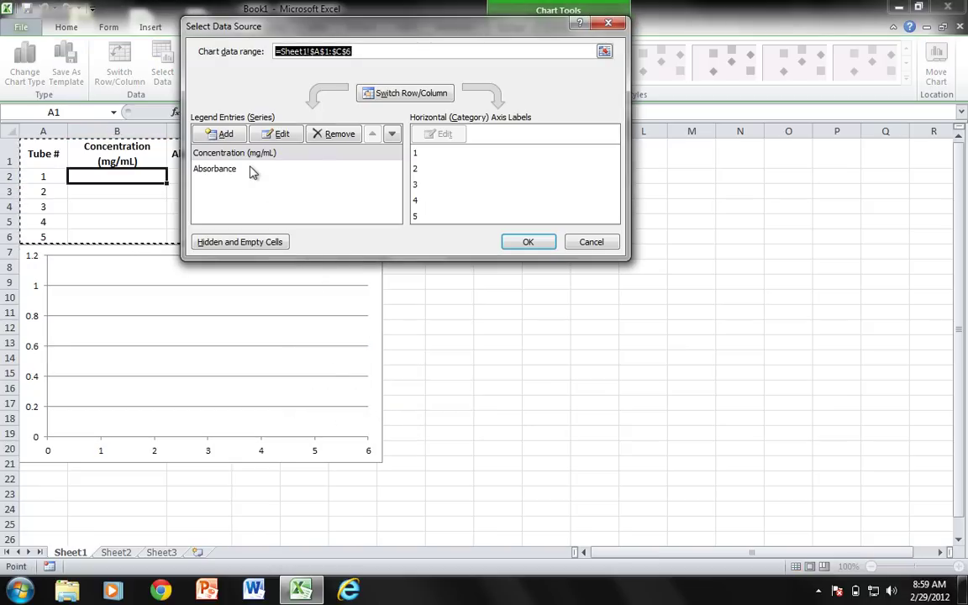
left_click(330, 142)
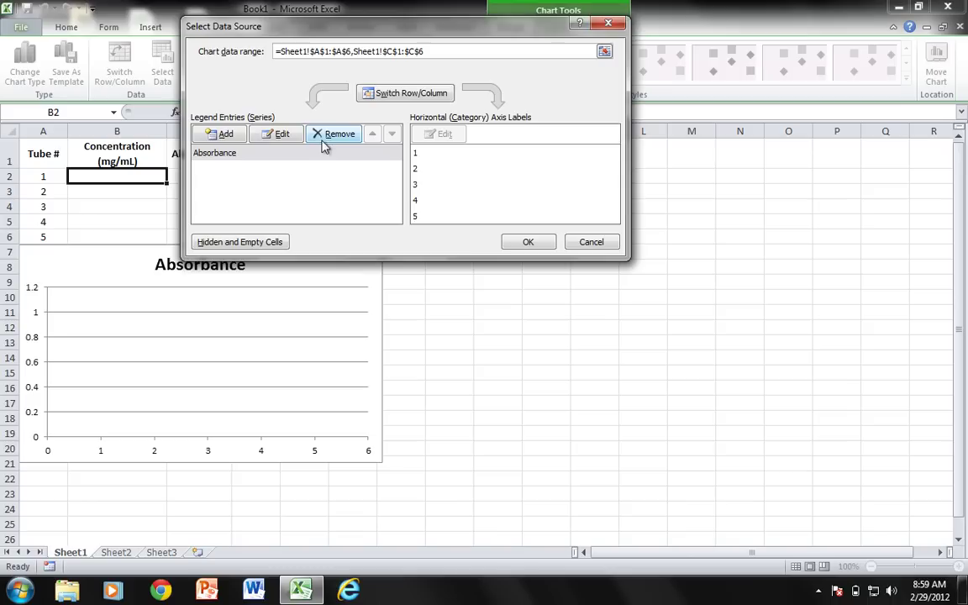
left_click(326, 143)
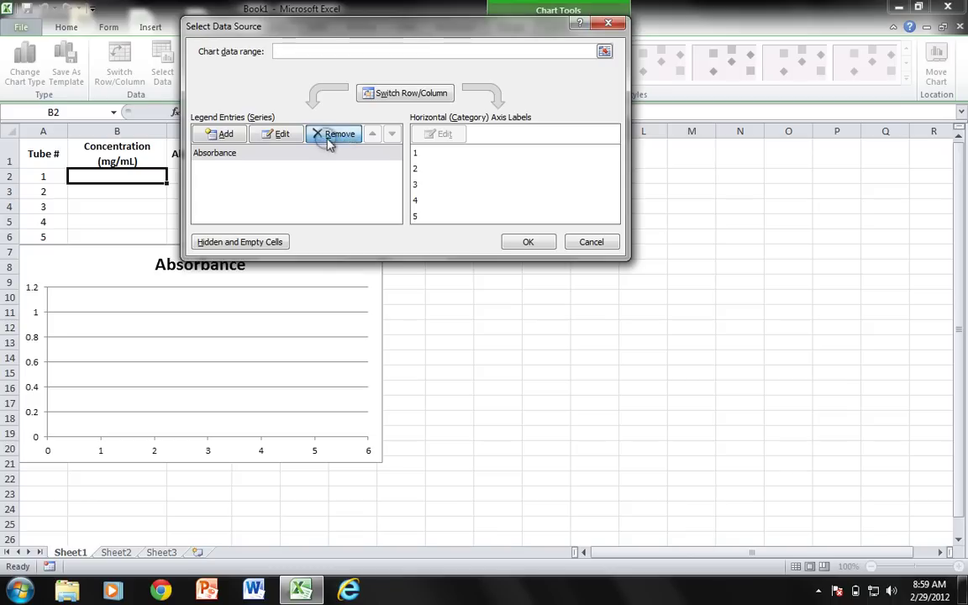
Add a chart series with X values from concentration cells B2:B6 and Y values from absorbance cells C2:C6.
left_click(225, 136)
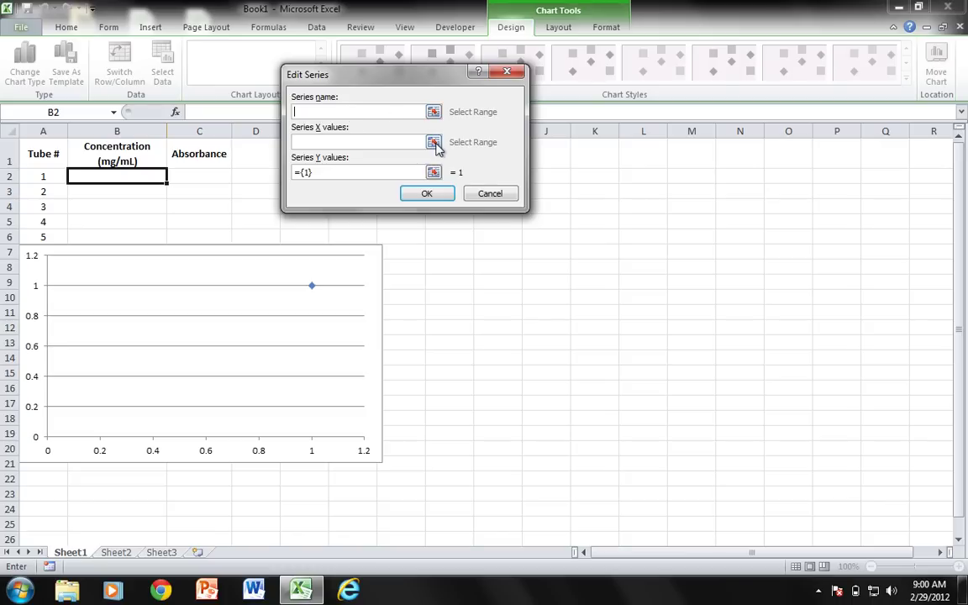
left_click(434, 142)
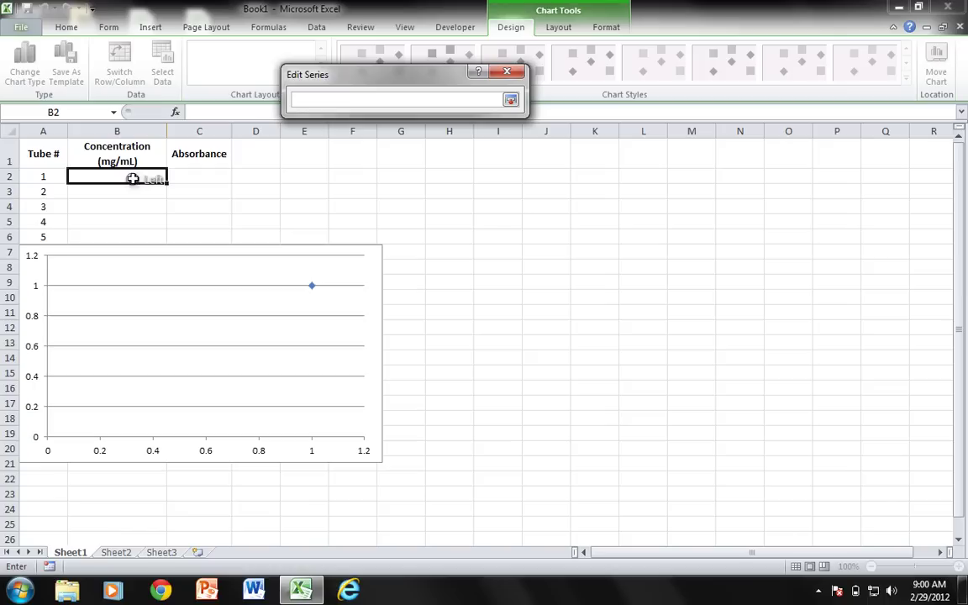
left_click_drag(133, 178, 130, 231)
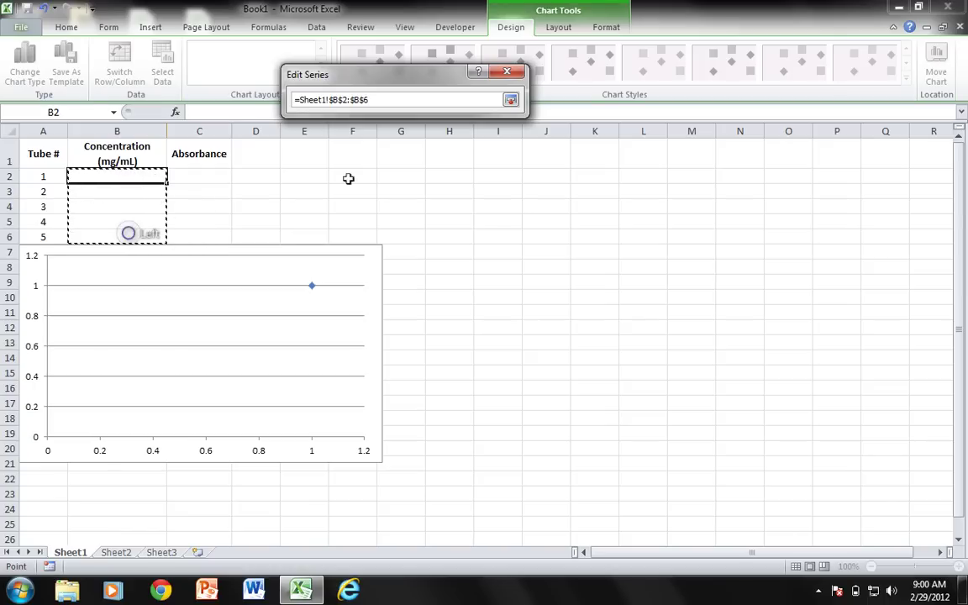
left_click(511, 101)
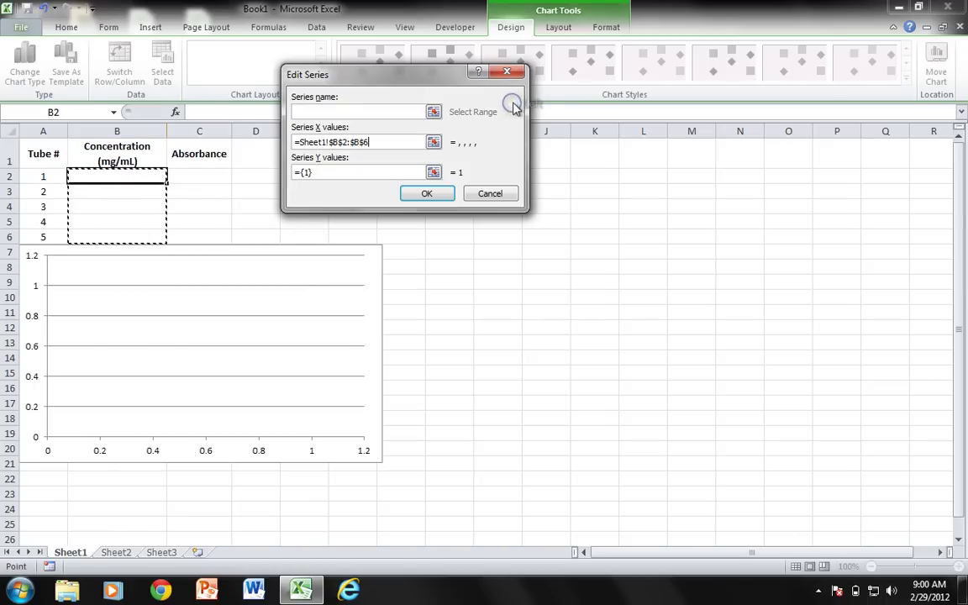
left_click(434, 173)
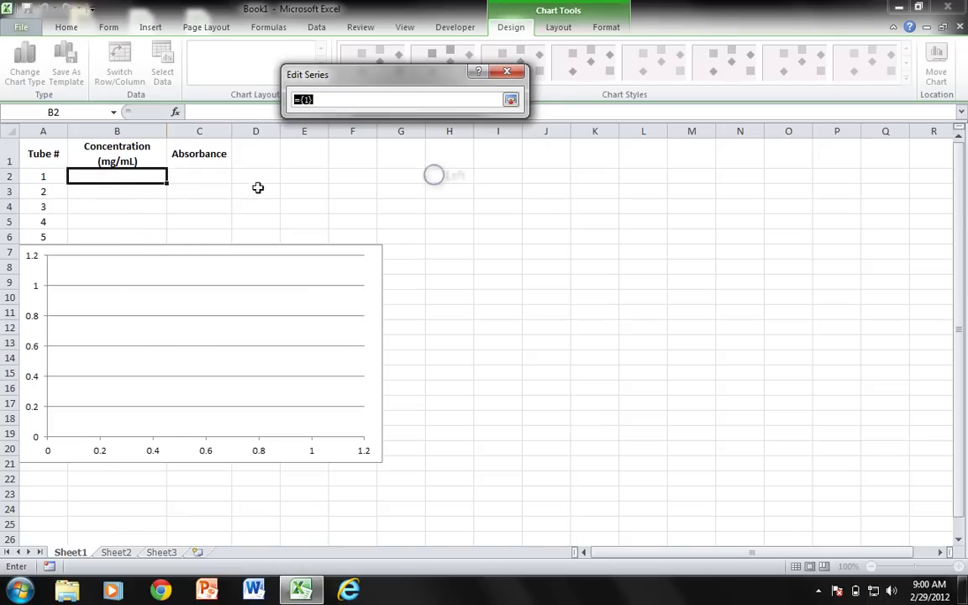
left_click_drag(202, 178, 199, 240)
left_click(511, 100)
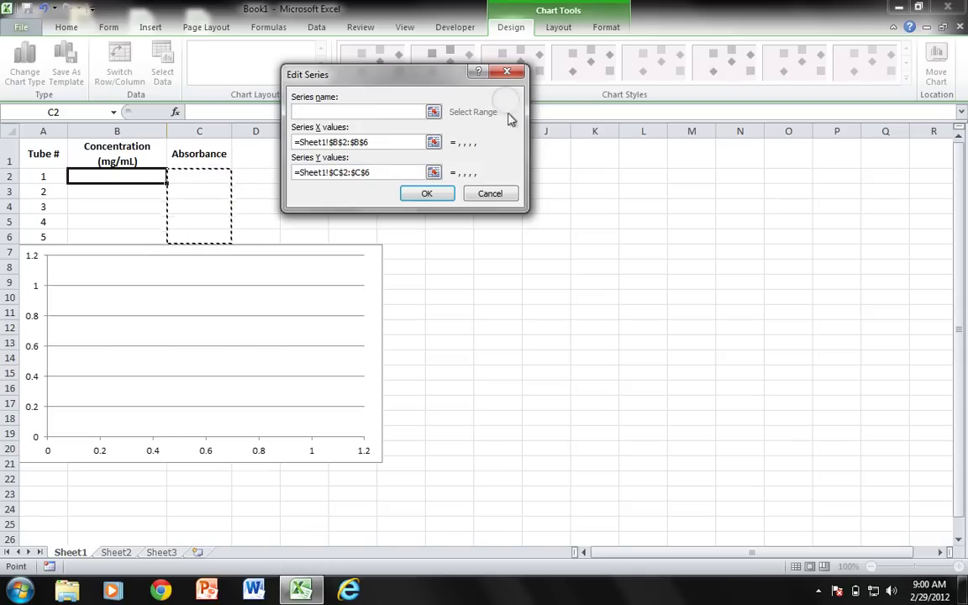
left_click(435, 195)
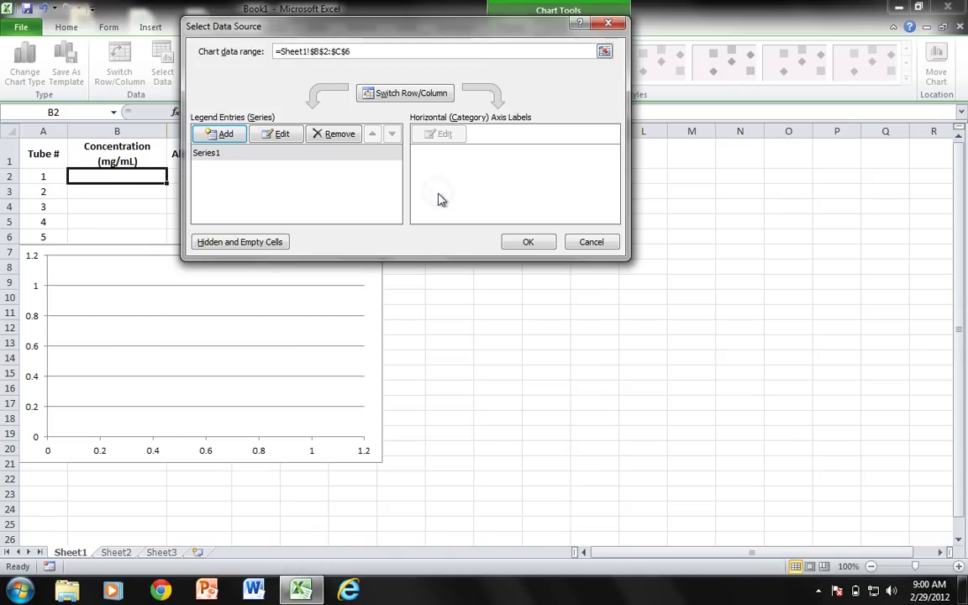
left_click(527, 239)
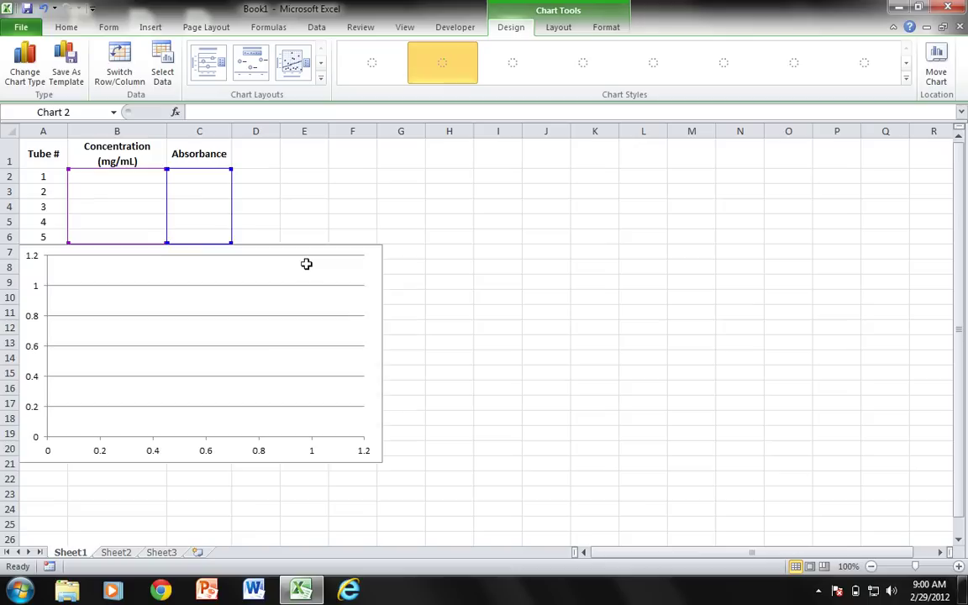
Hide the chart's major horizontal gridlines by setting their line color to No line.
left_click(307, 264)
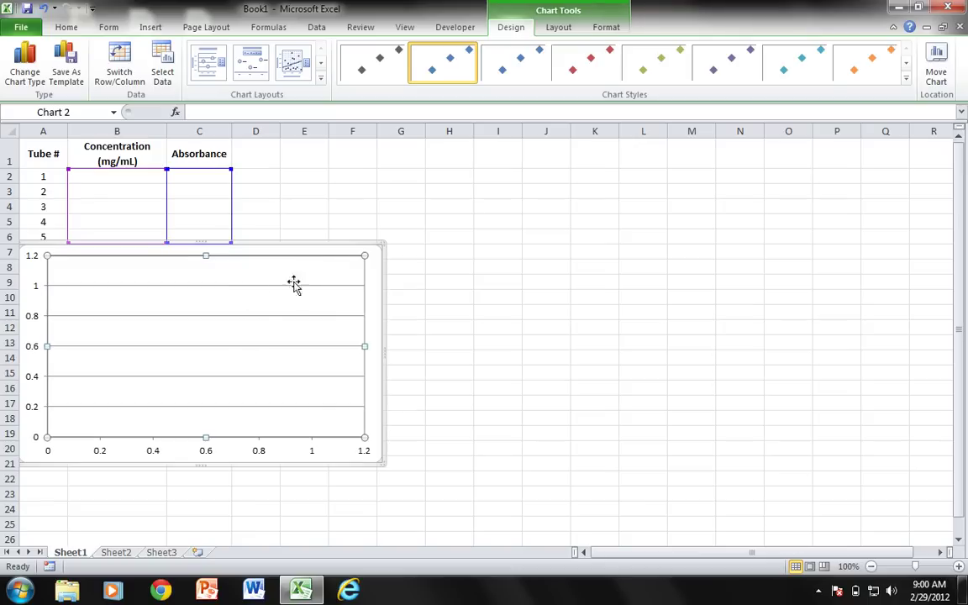
left_click(408, 311)
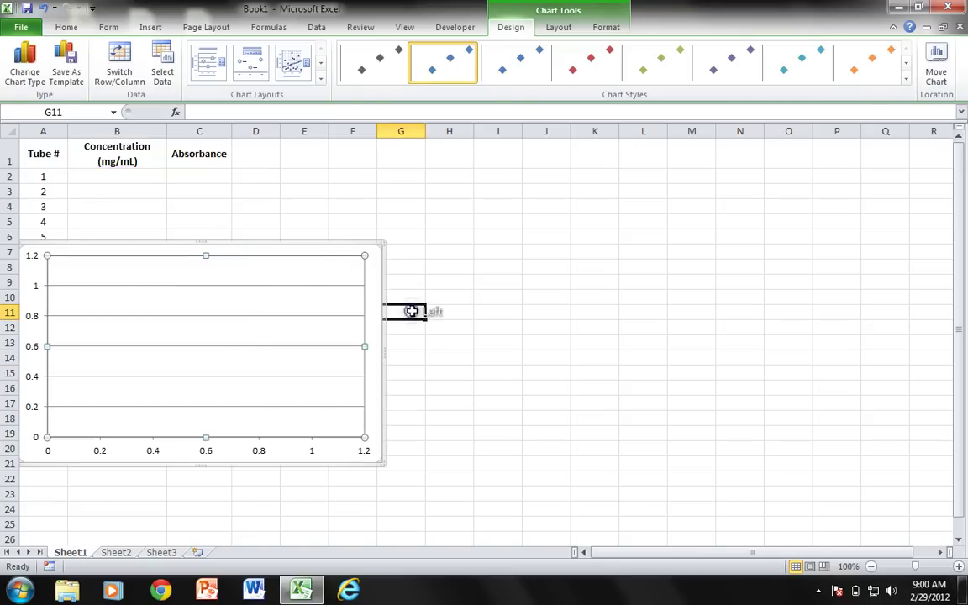
left_click(345, 285)
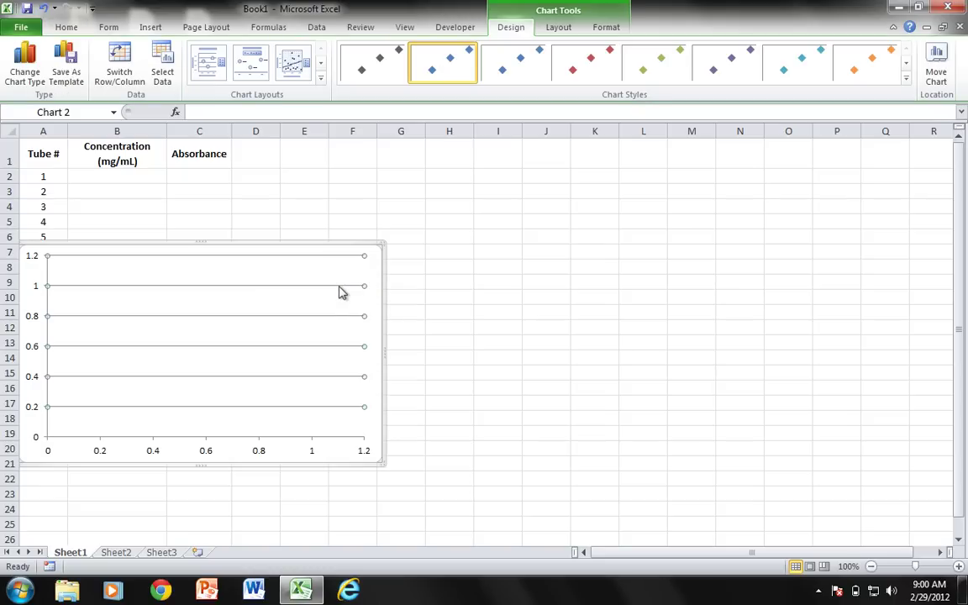
right_click(254, 287)
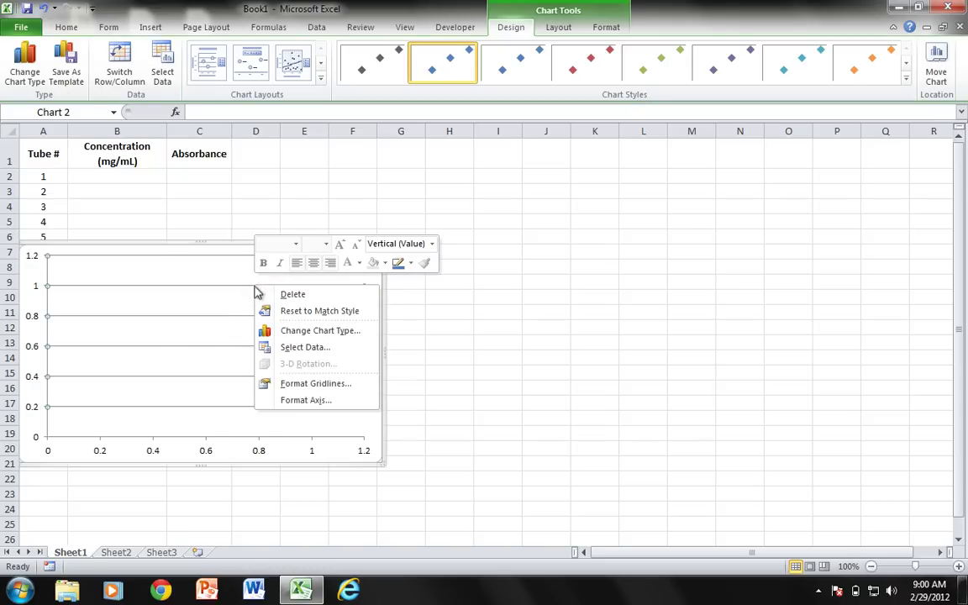
left_click(305, 386)
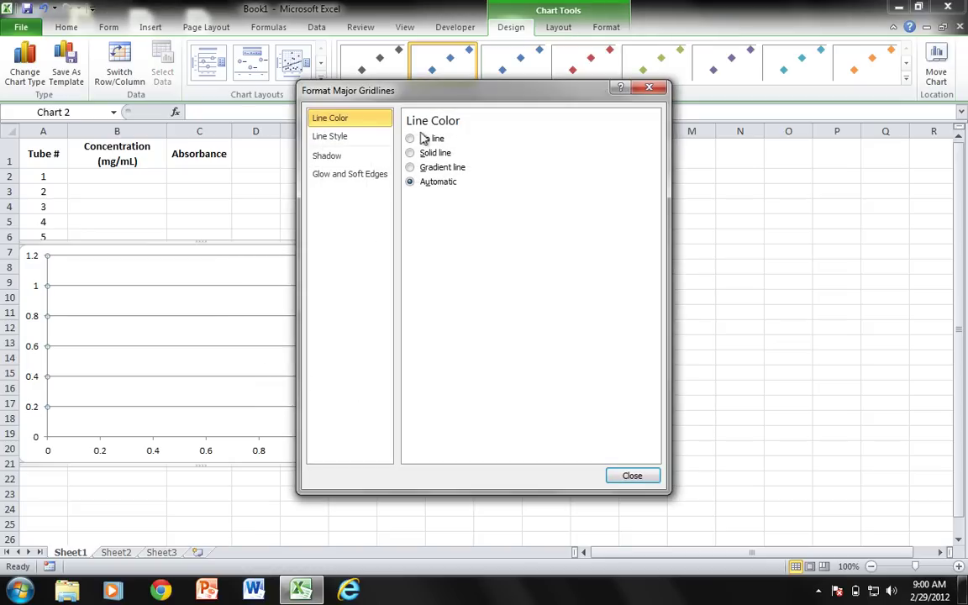
left_click(411, 140)
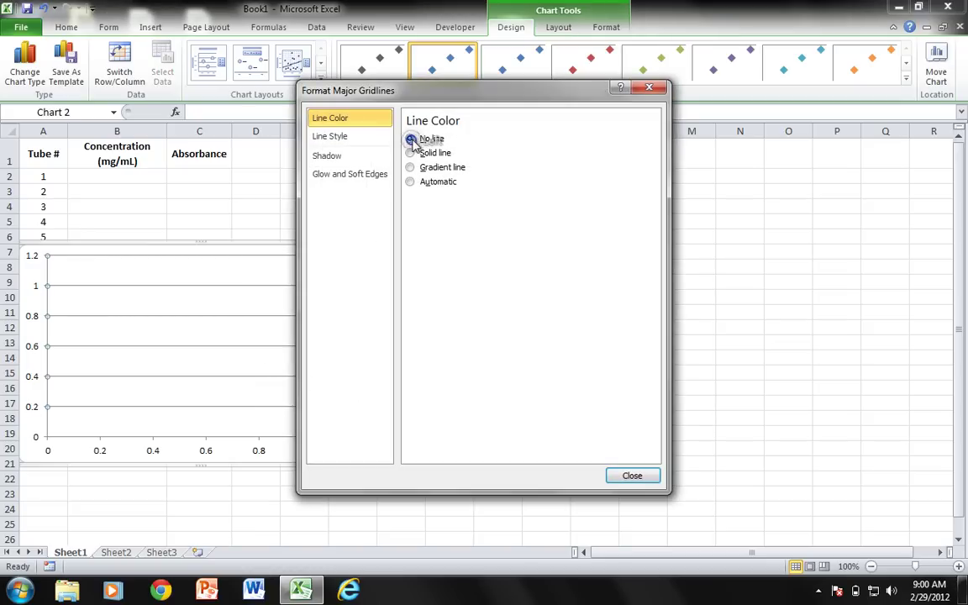
left_click(622, 476)
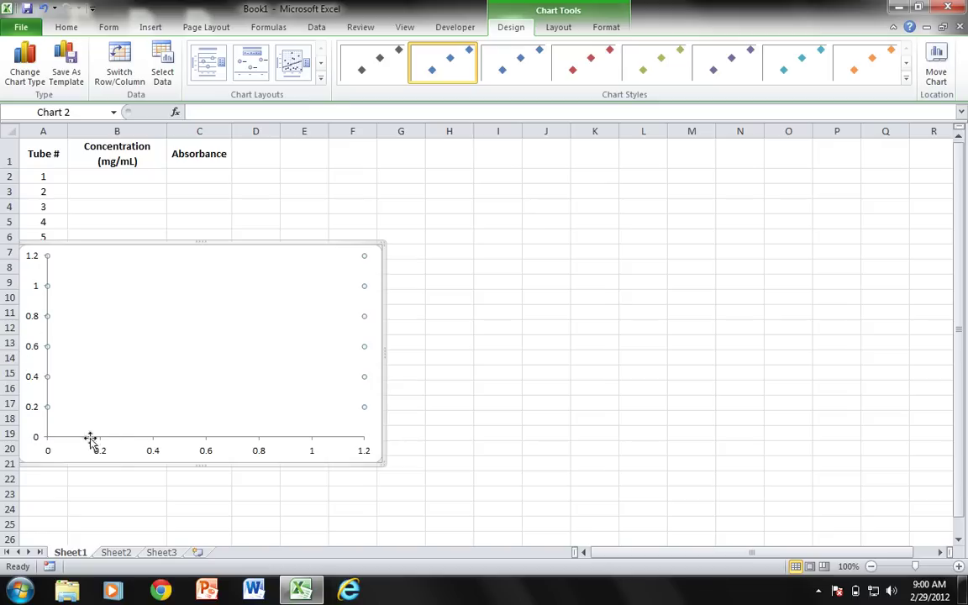
Set the chart's vertical axis minimum to a fixed value of 0.
left_click(36, 411)
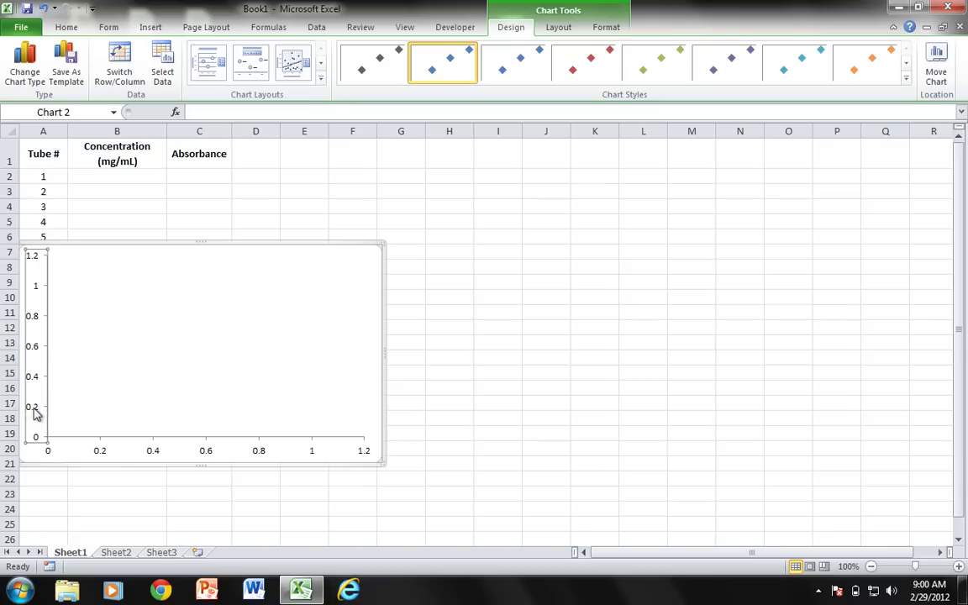
left_click(34, 410)
left_click(35, 409)
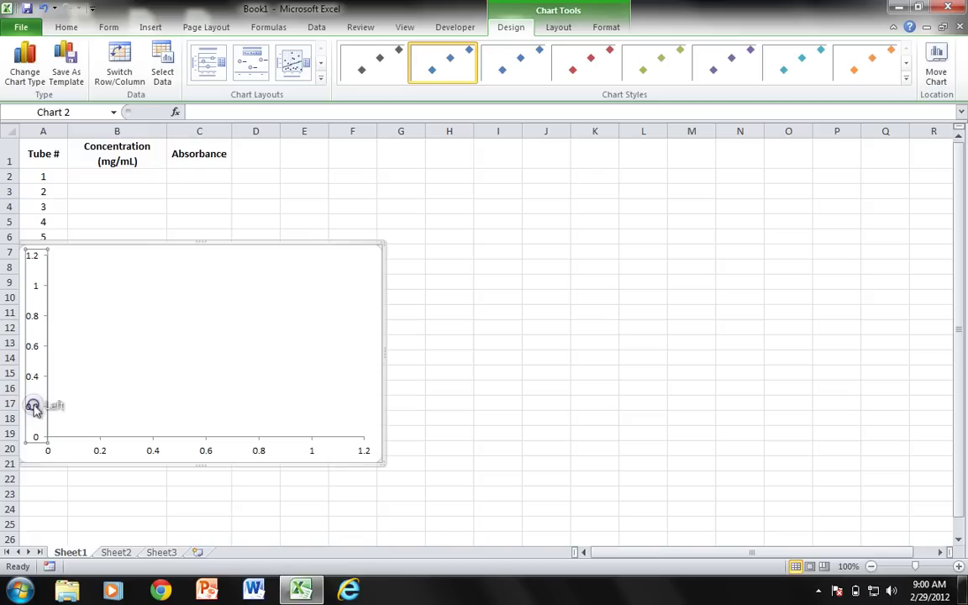
right_click(34, 409)
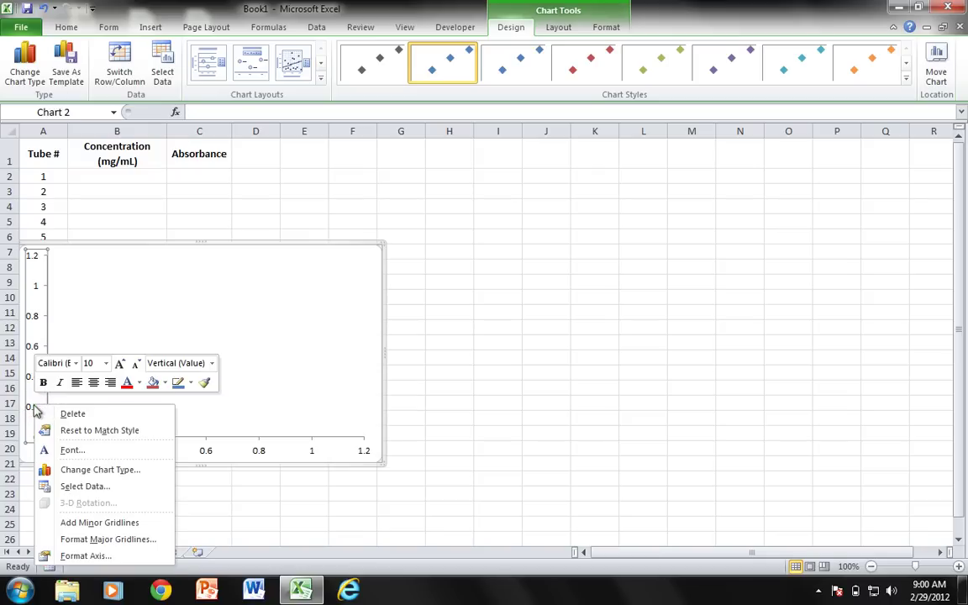
left_click(94, 556)
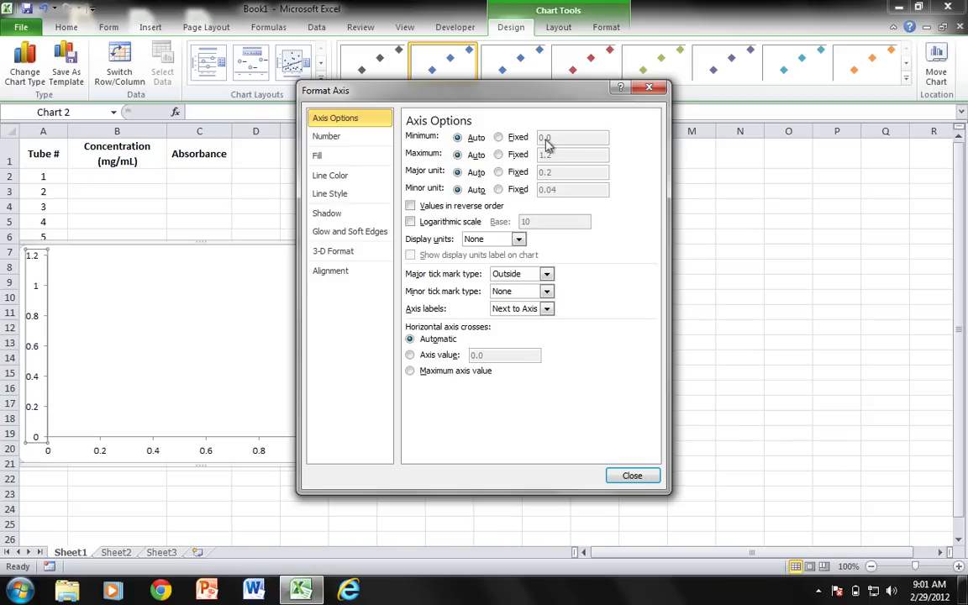
left_click(500, 138)
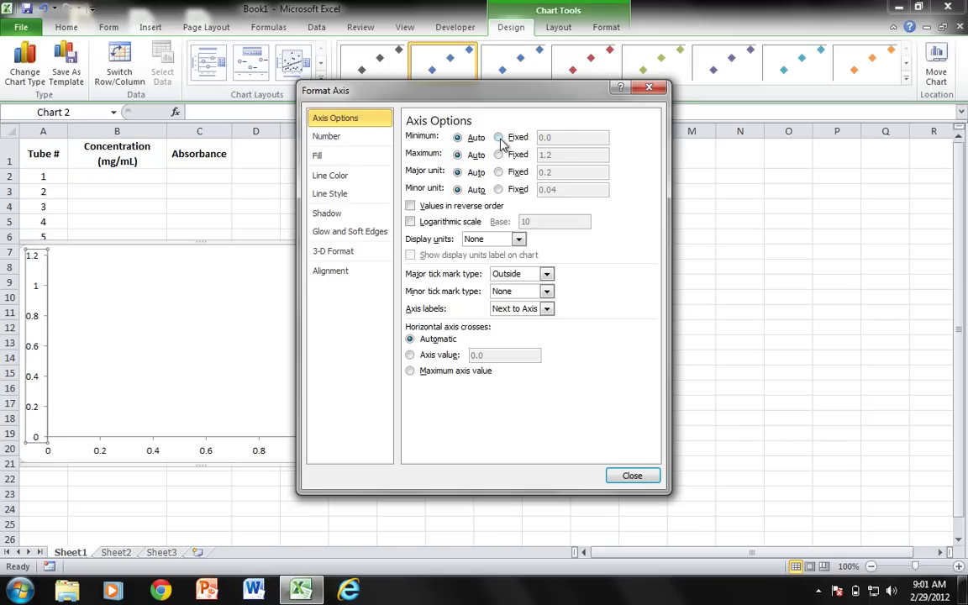
triple_click(545, 137)
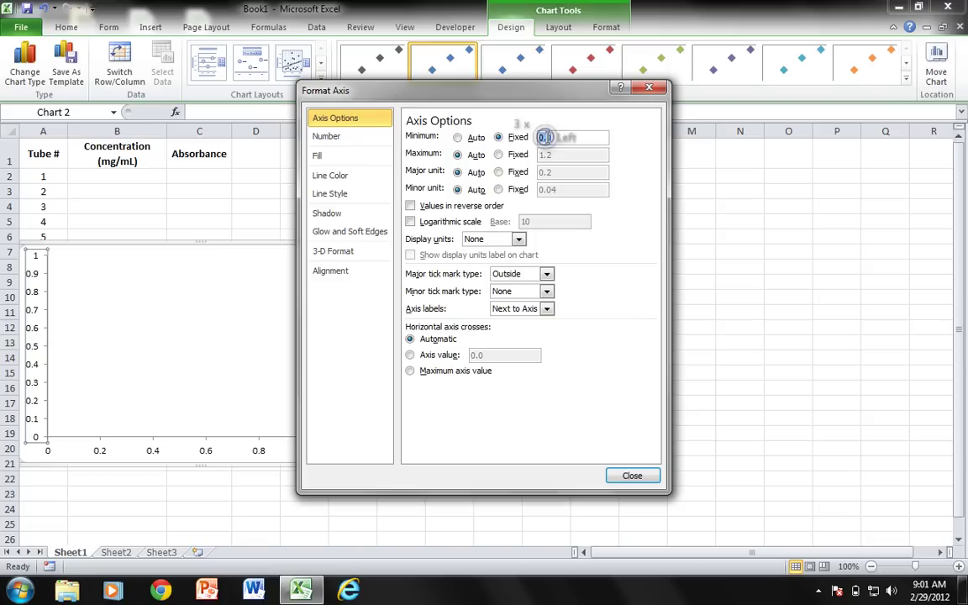
left_click(630, 476)
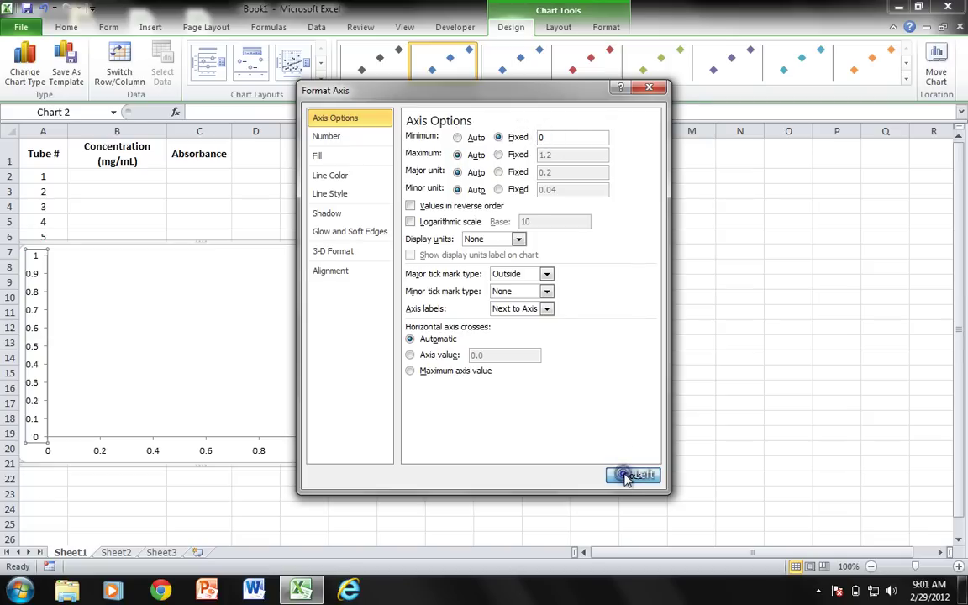
Set the chart's horizontal axis minimum to a fixed value of 0.
left_click(207, 454)
right_click(209, 454)
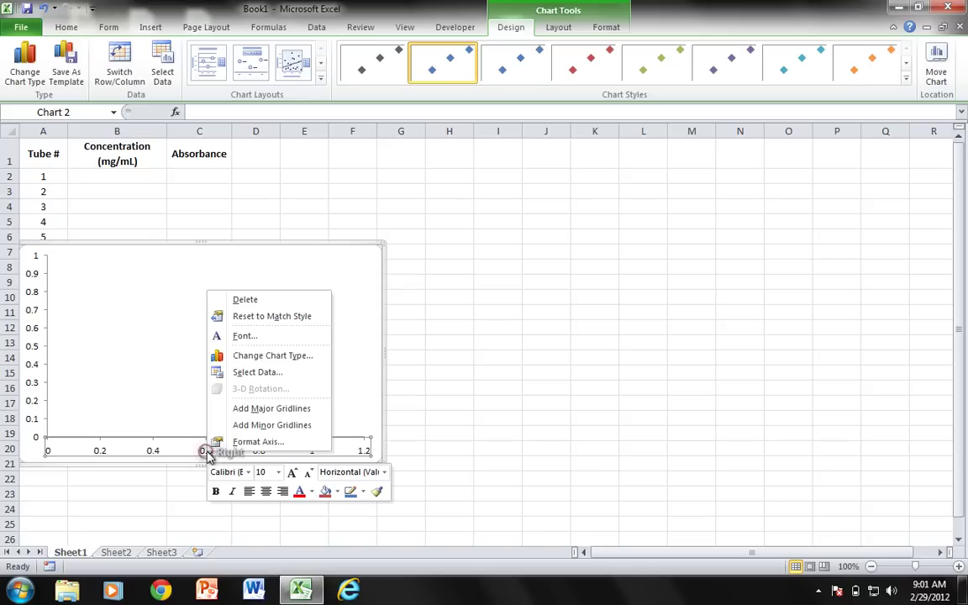
left_click(244, 442)
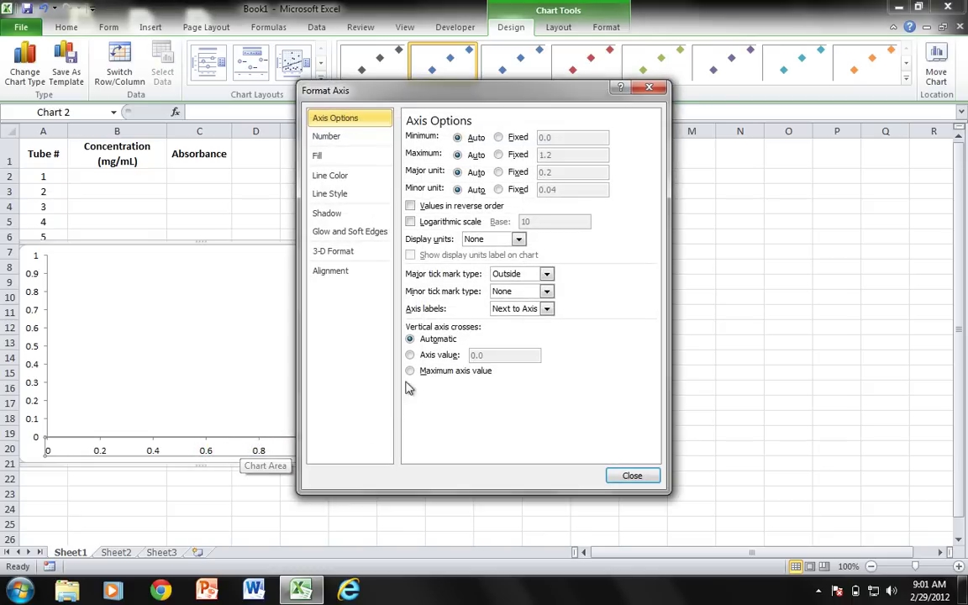
left_click(498, 138)
double_click(548, 137)
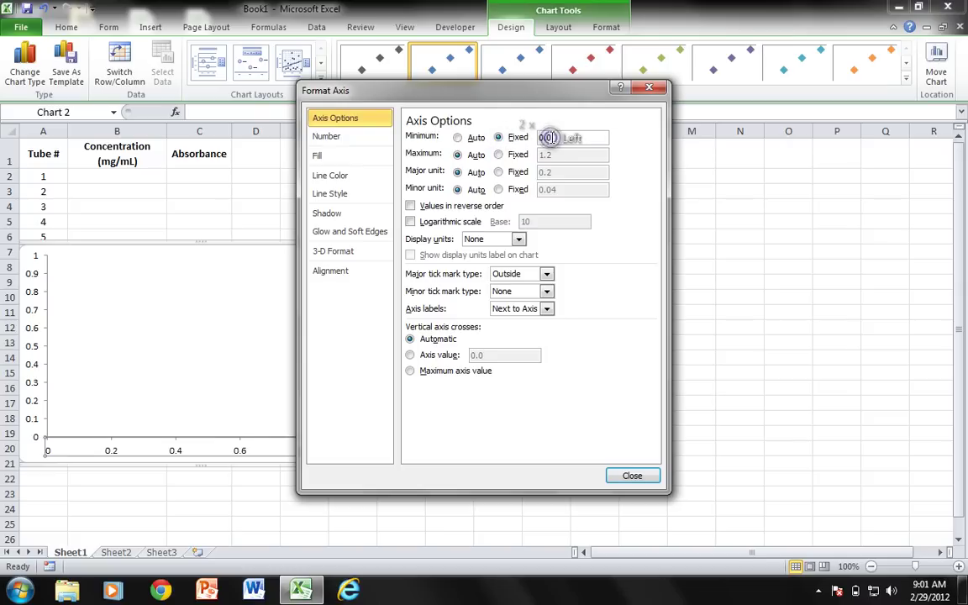
type("0")
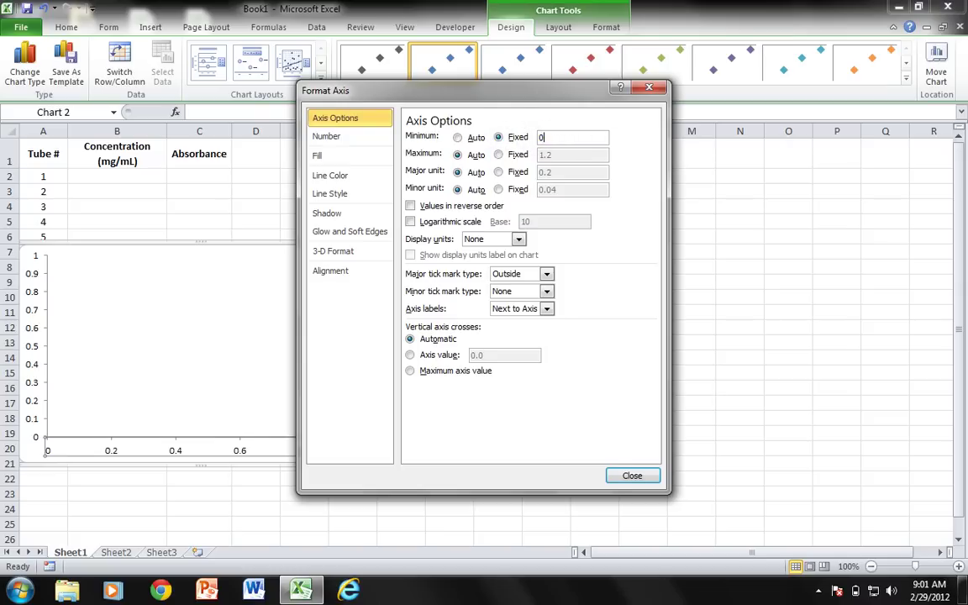
left_click(628, 475)
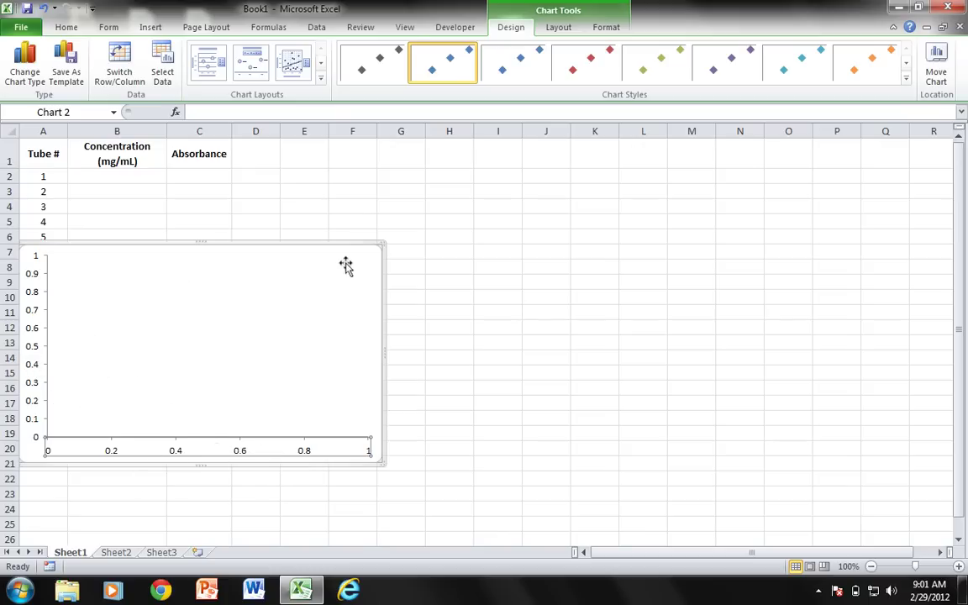
Add a centered overlay chart title reading "Concentration vs. Absorbance".
left_click(559, 27)
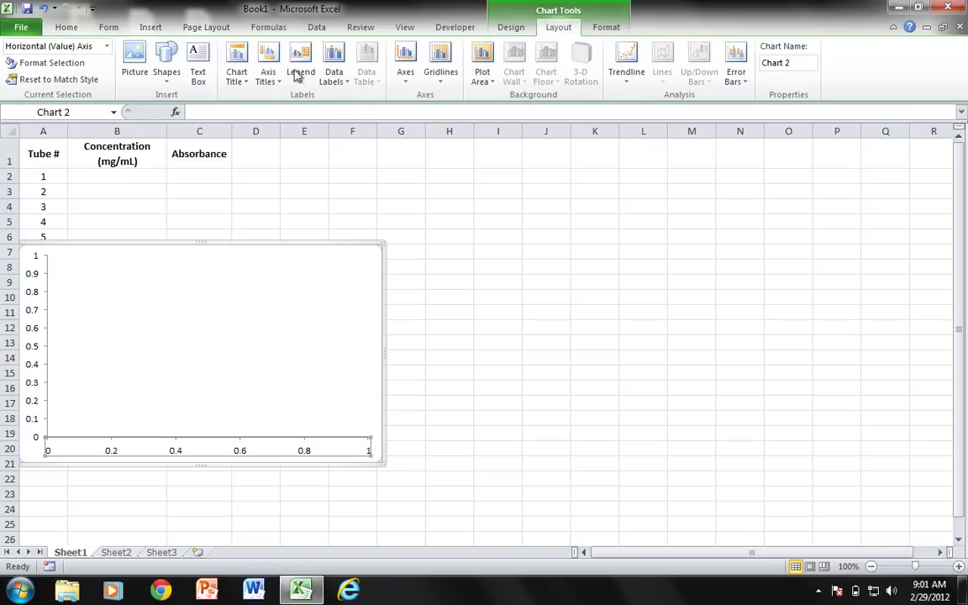
left_click(244, 77)
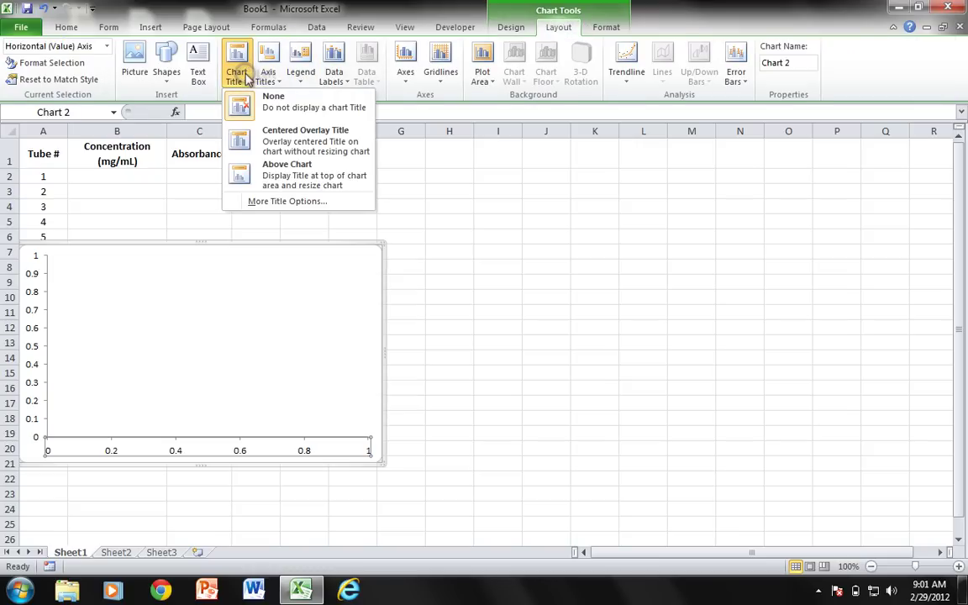
left_click(273, 143)
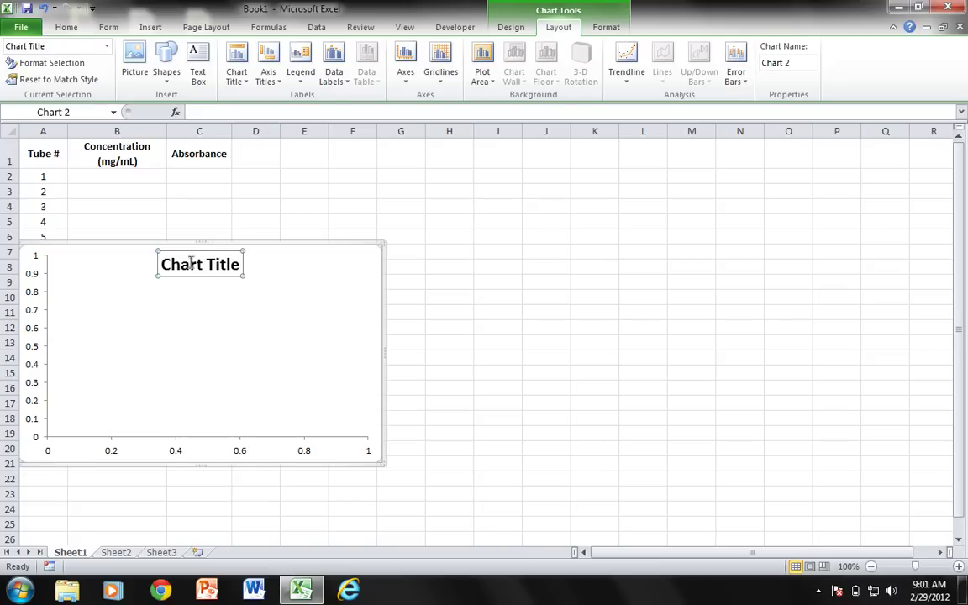
left_click(182, 267)
triple_click(182, 267)
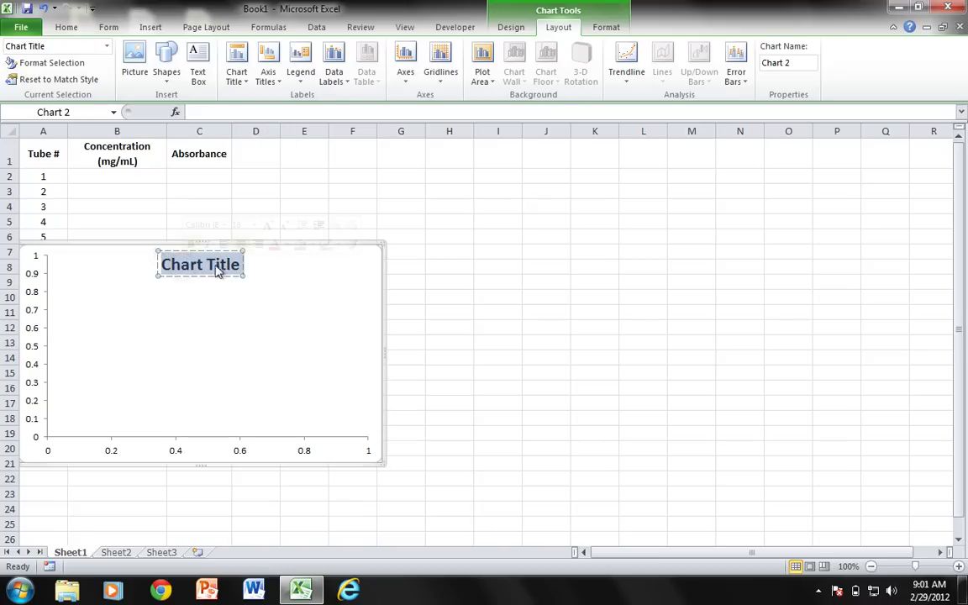
type("Concentration")
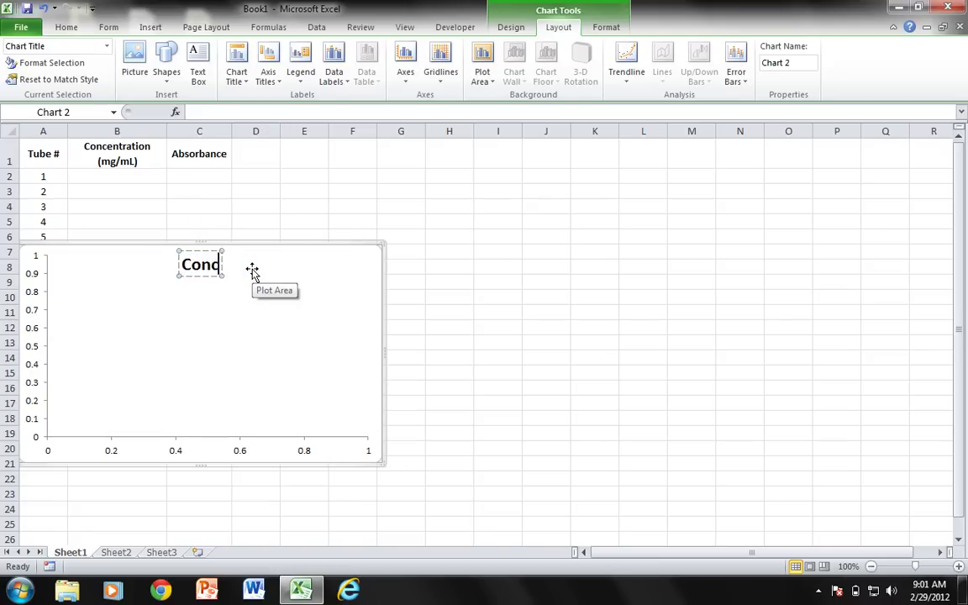
type(" vs. Absro")
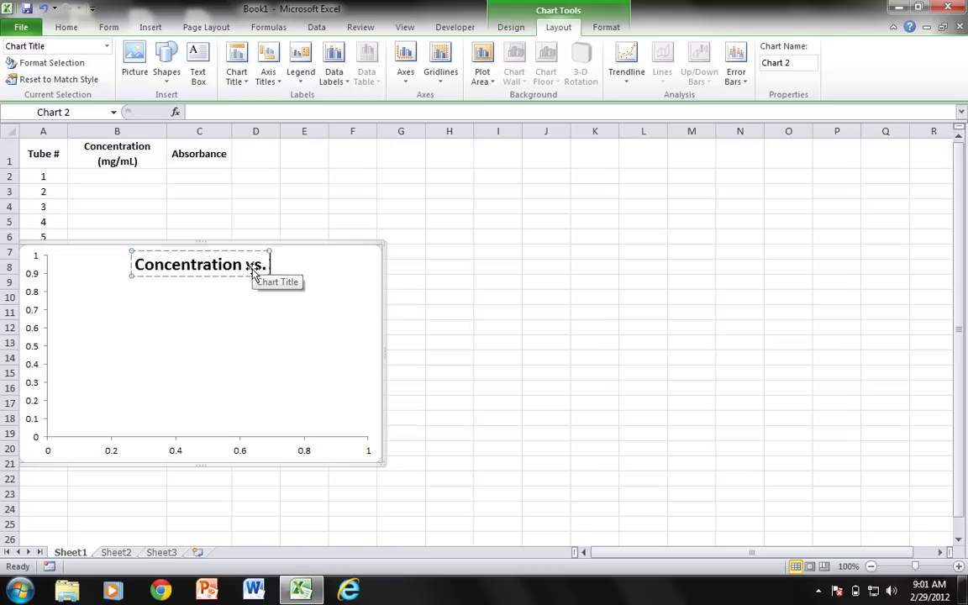
key("BackSpace")
key("BackSpace")
type("orbance")
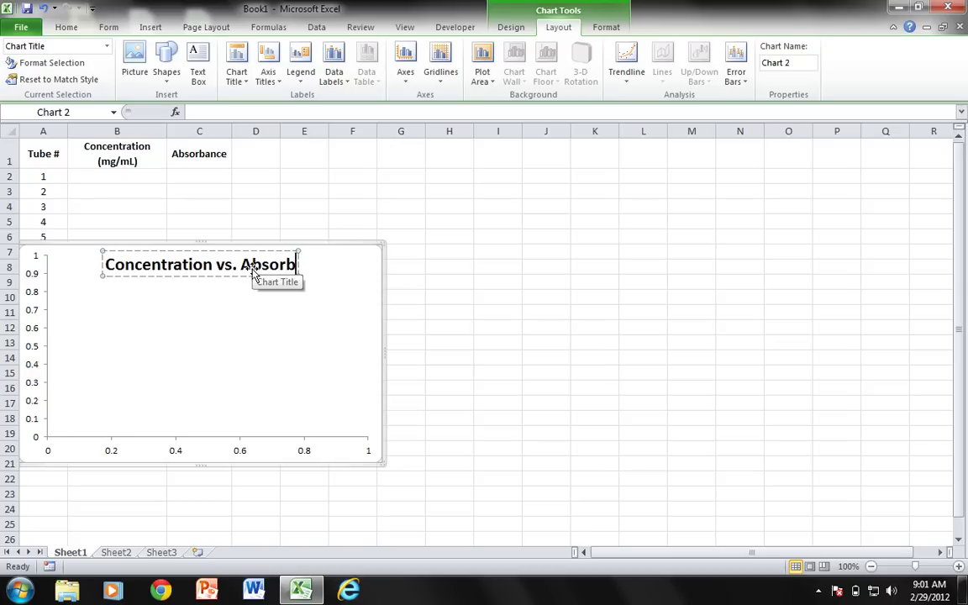
left_click(331, 295)
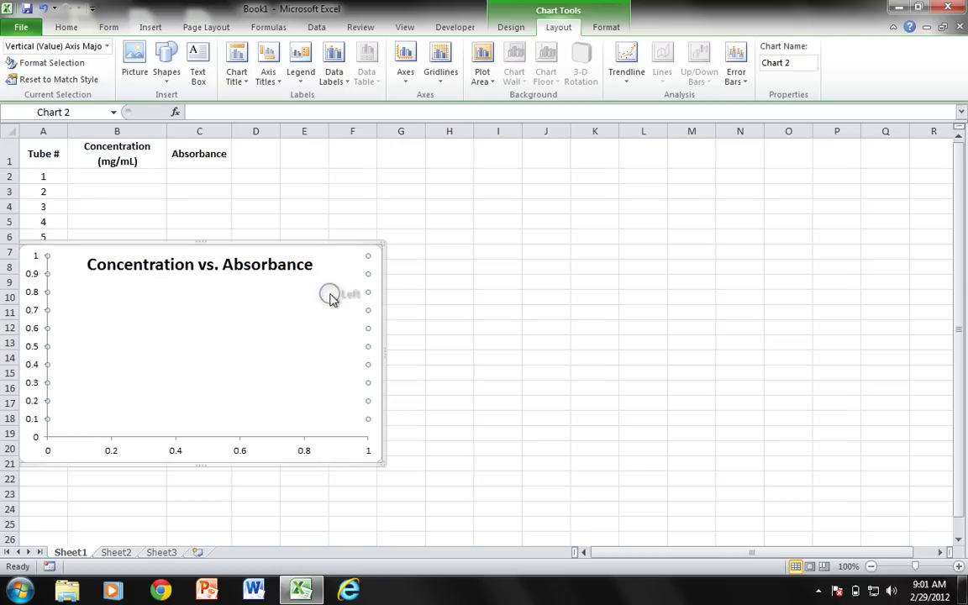
Change the chart title's placement to Above Chart so the plot area is resized beneath it.
left_click(285, 268)
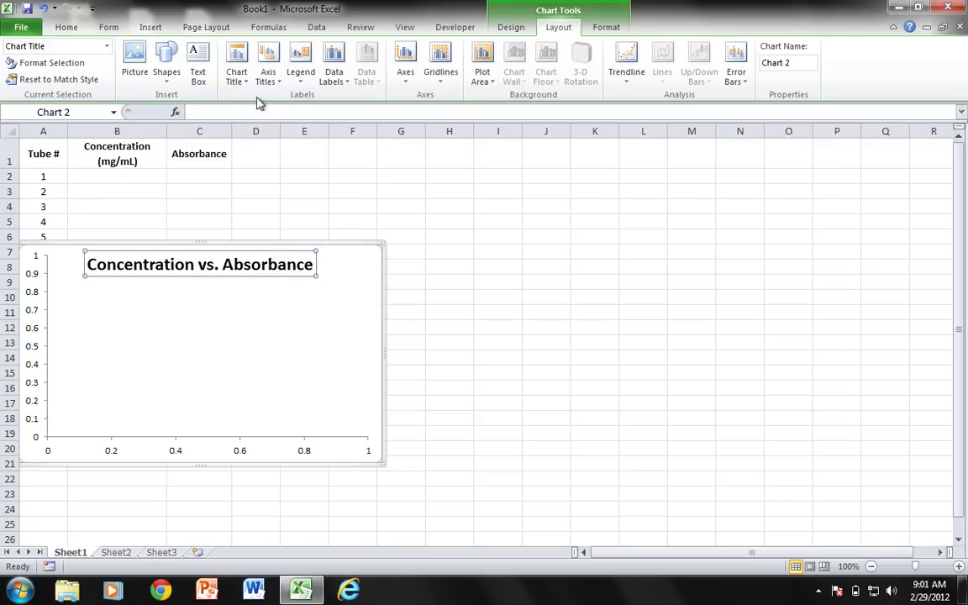
left_click(238, 80)
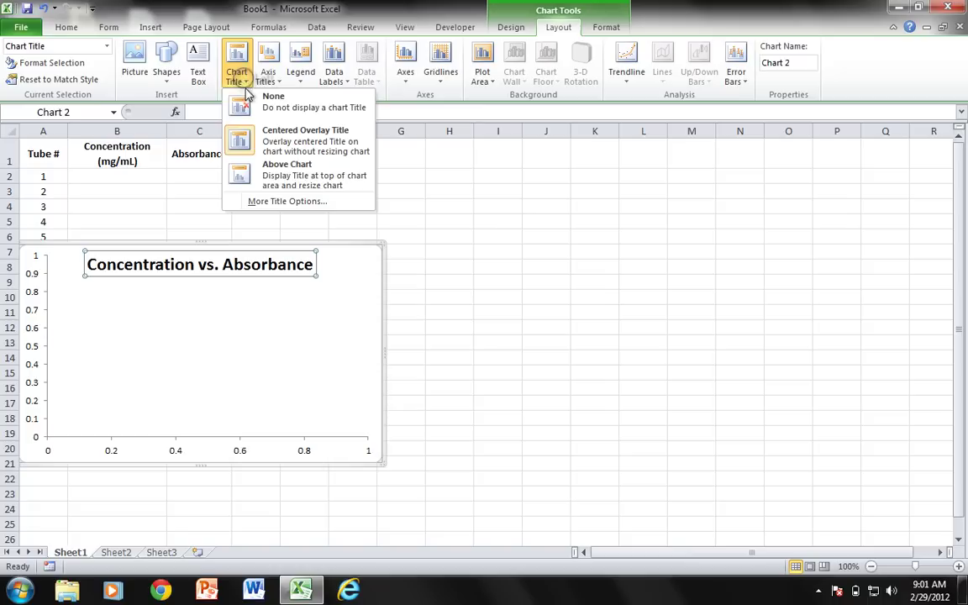
left_click(280, 173)
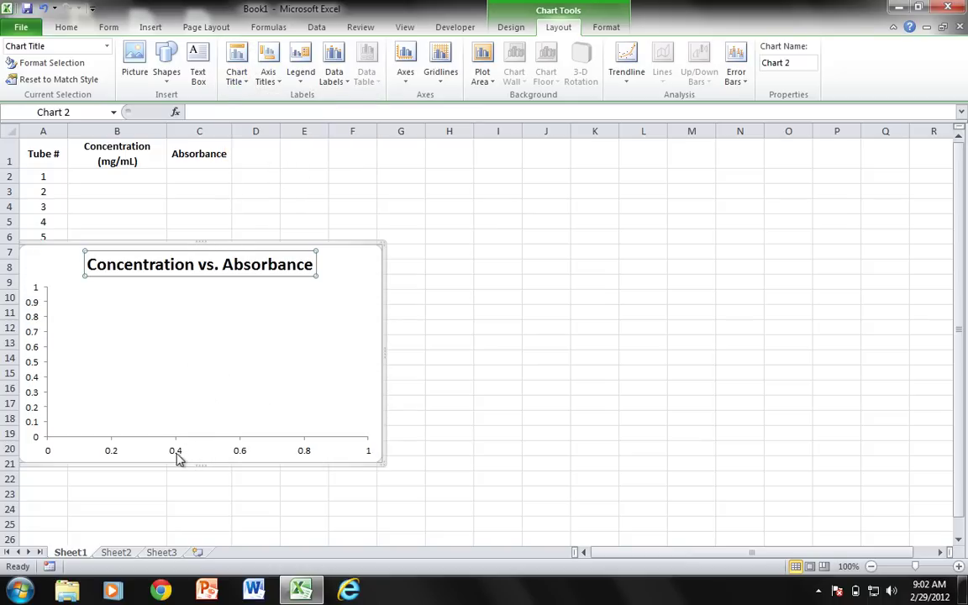
Add a title below the chart's horizontal axis reading "Concentration (mg/mL)".
left_click(32, 370)
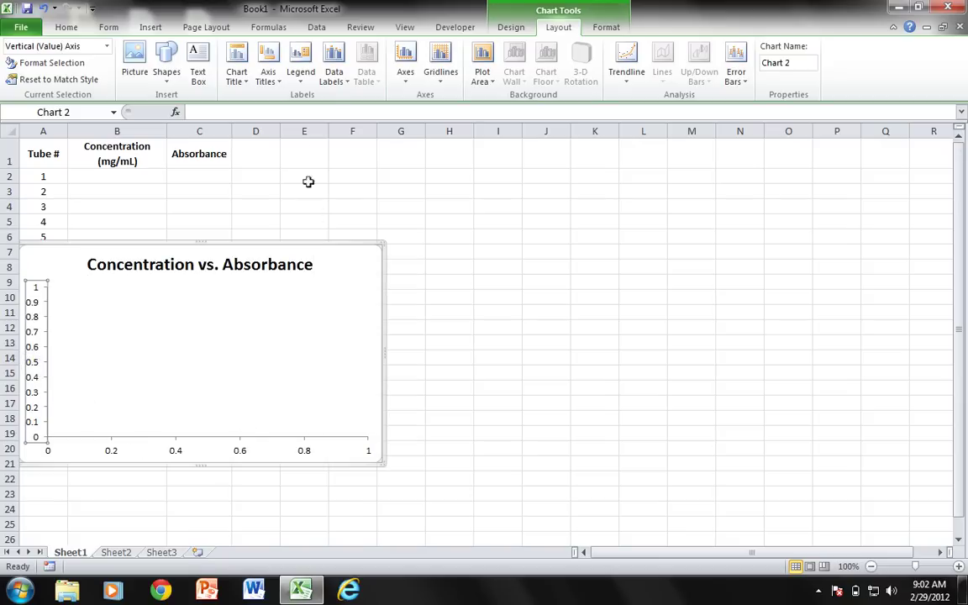
left_click(267, 76)
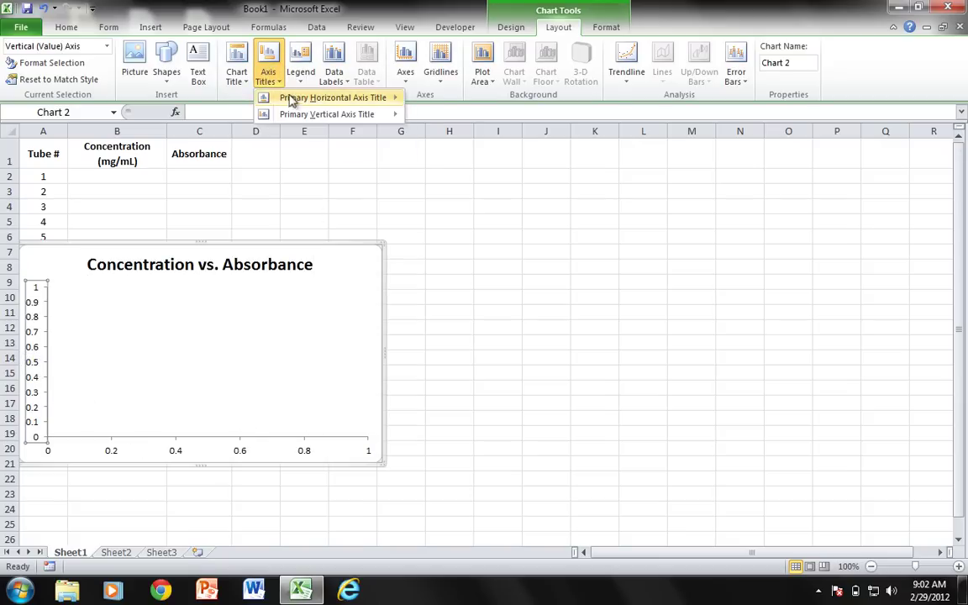
mouse_move(294, 101)
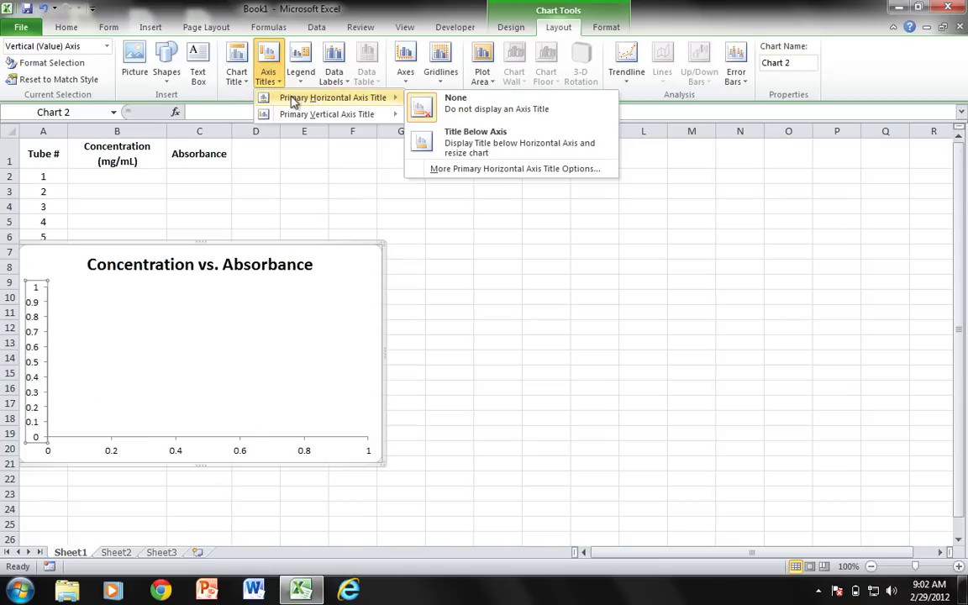
left_click(493, 146)
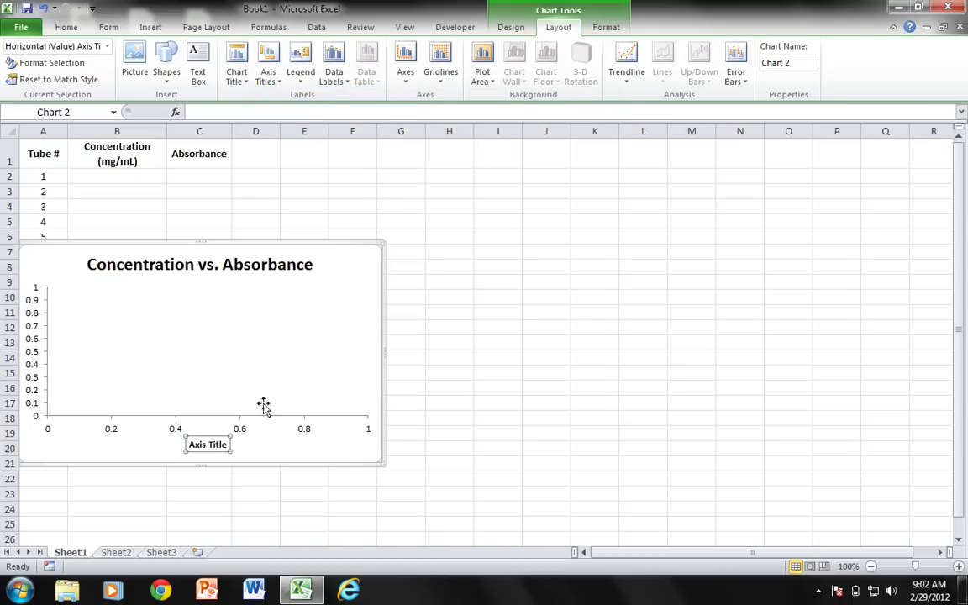
triple_click(209, 446)
type("Conc")
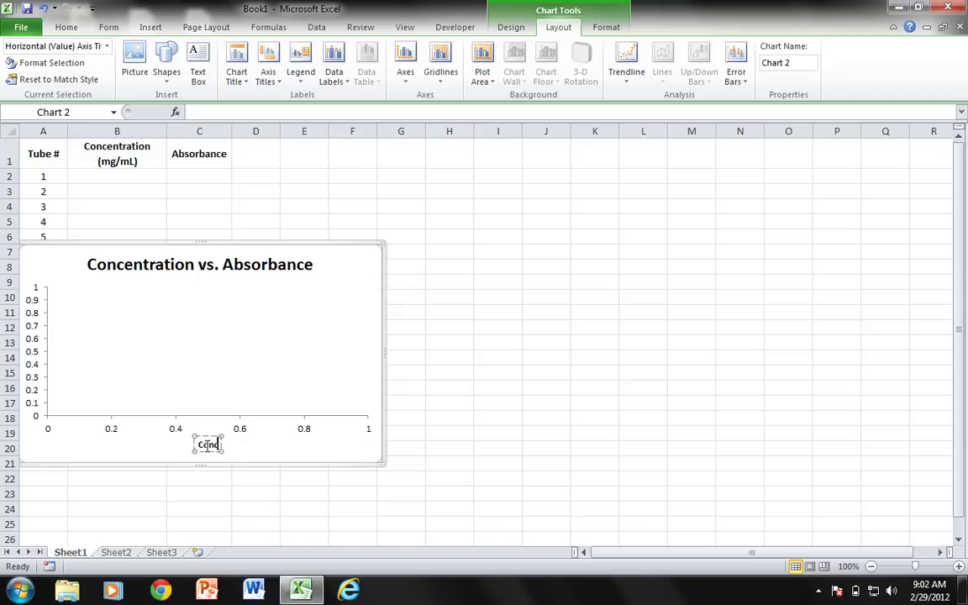
type("entration ")
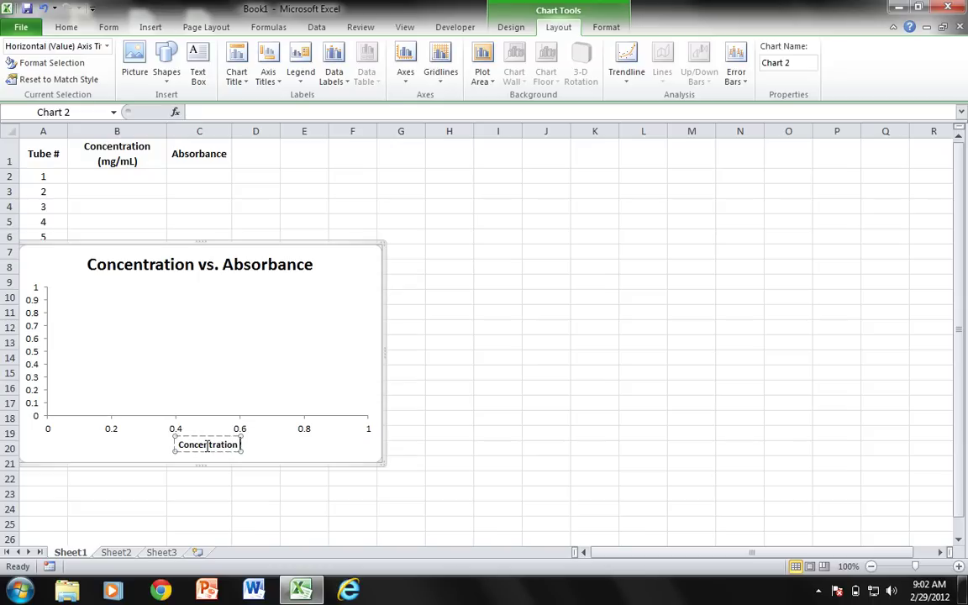
type("(mg/mL")
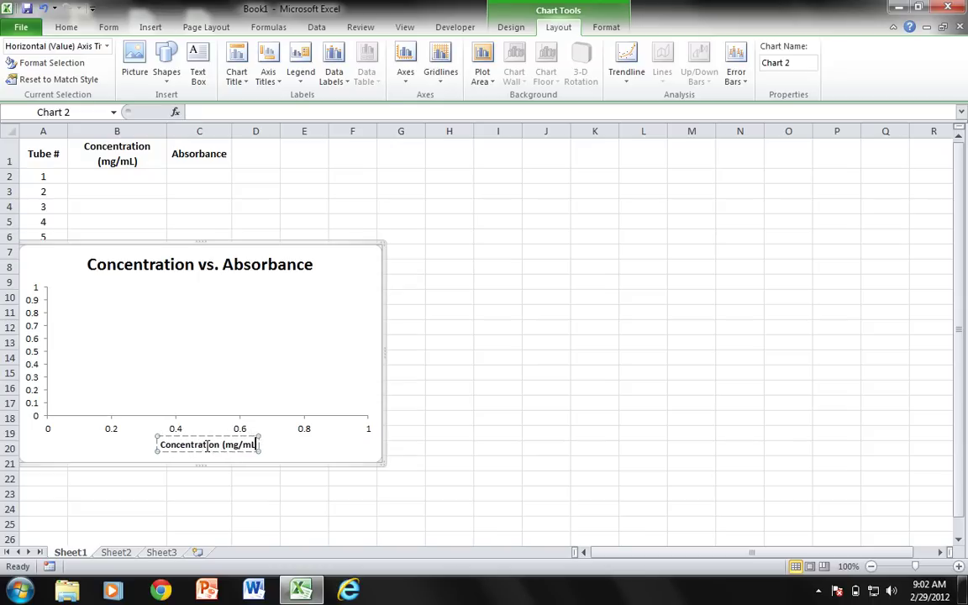
type(")")
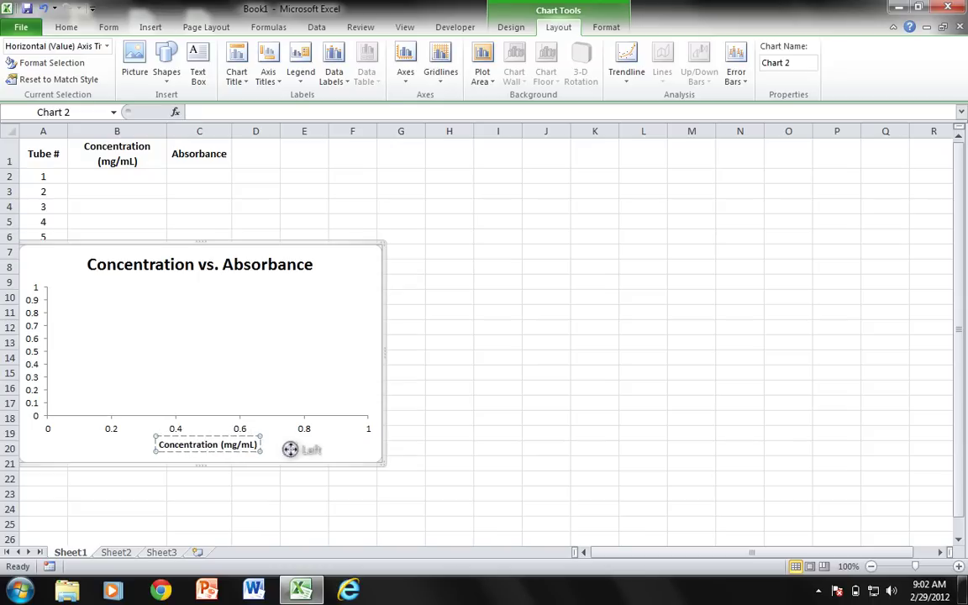
left_click(347, 258)
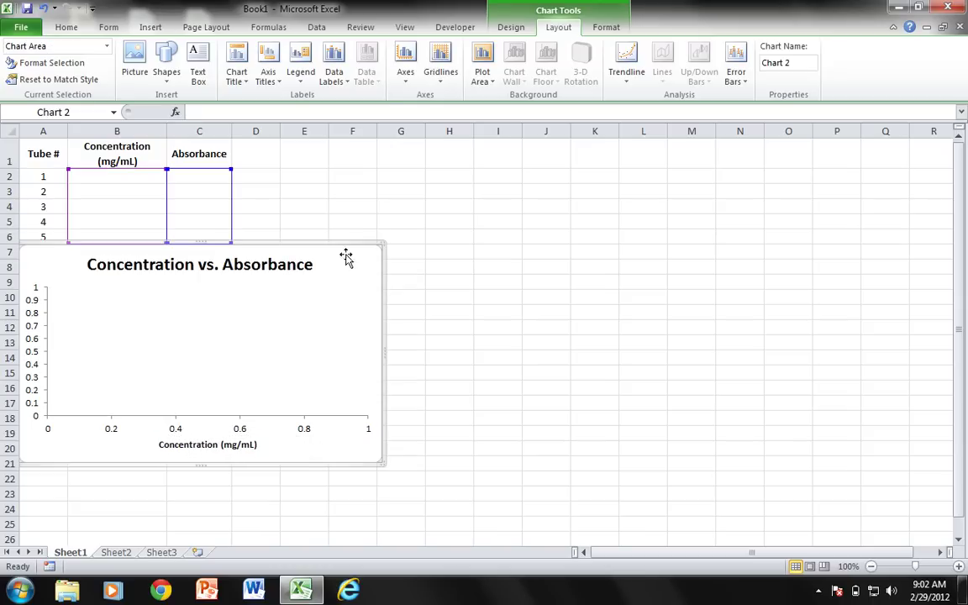
Add a rotated title to the chart's vertical axis reading "Absorbance".
left_click(265, 74)
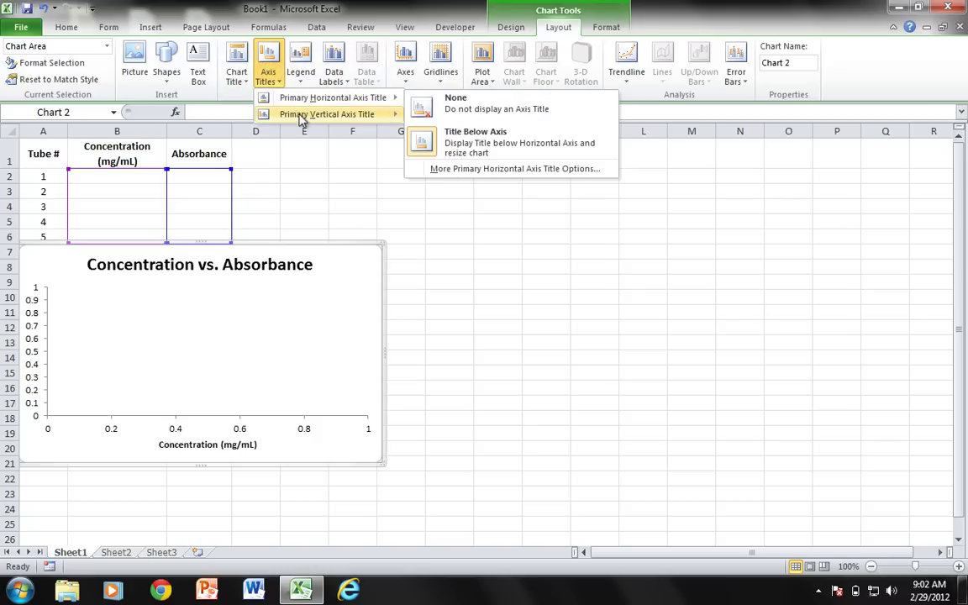
mouse_move(302, 114)
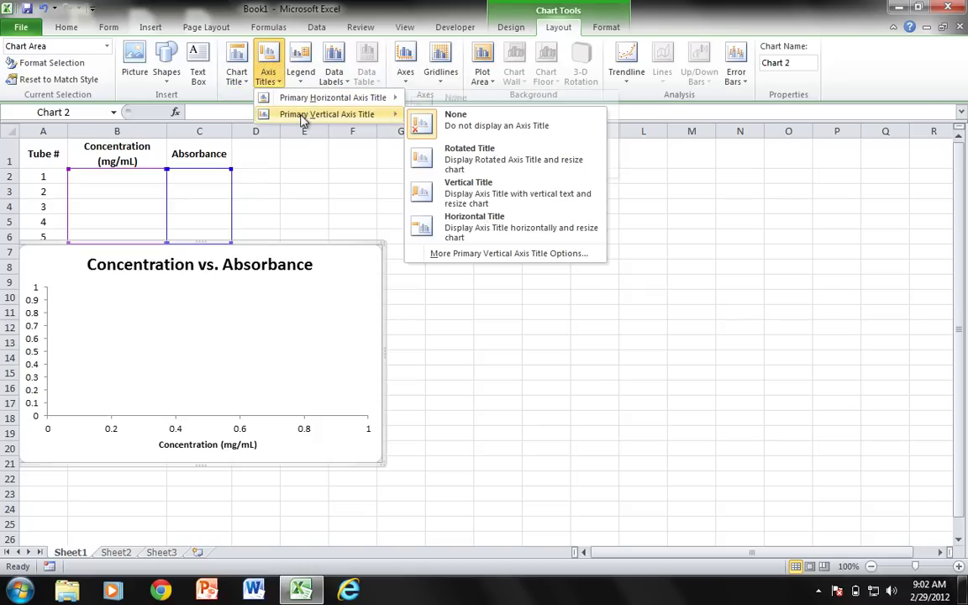
left_click(462, 156)
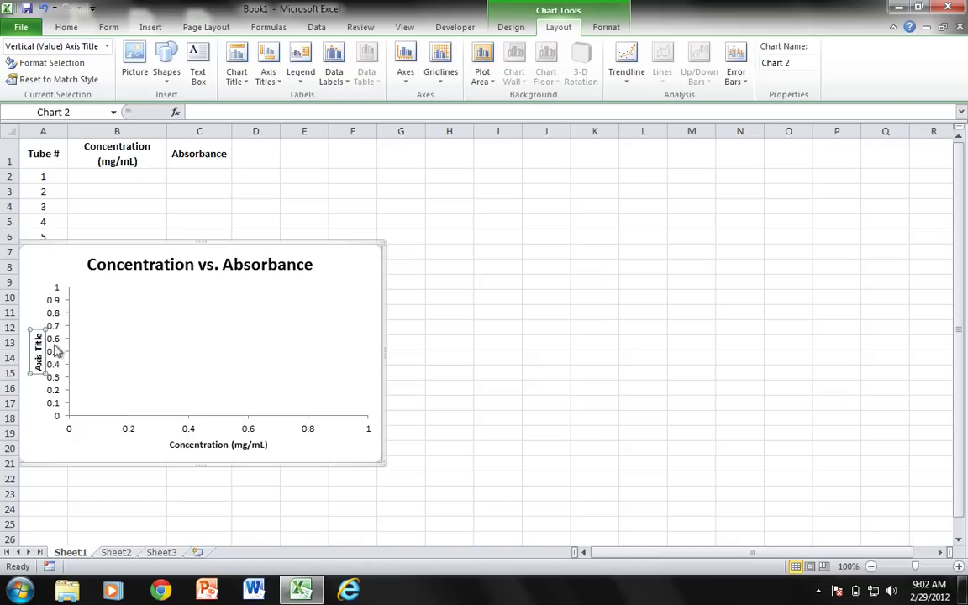
mouse_move(38, 353)
left_mouse_down()
mouse_move(39, 335)
mouse_move(39, 369)
left_mouse_up()
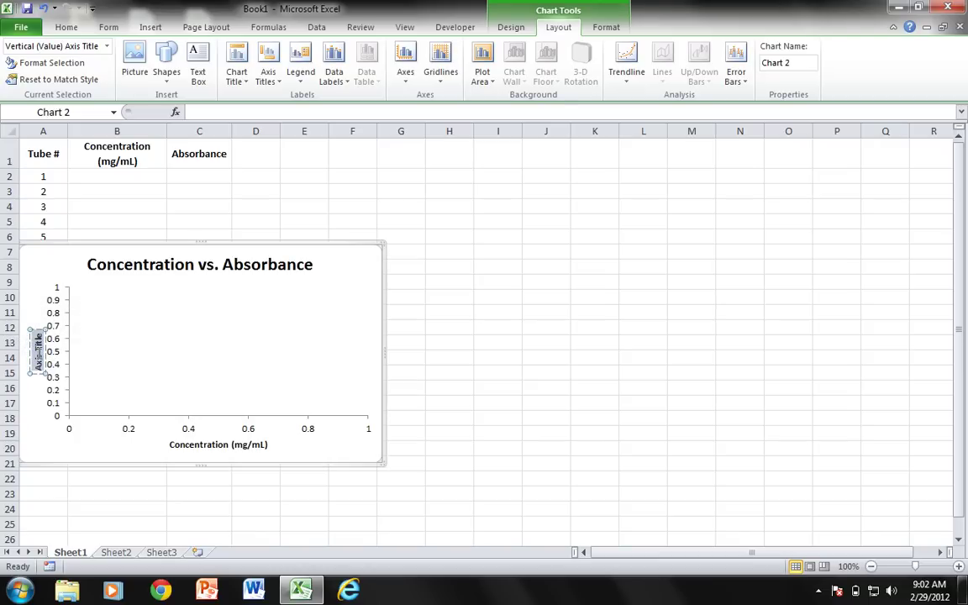
type("Absorba")
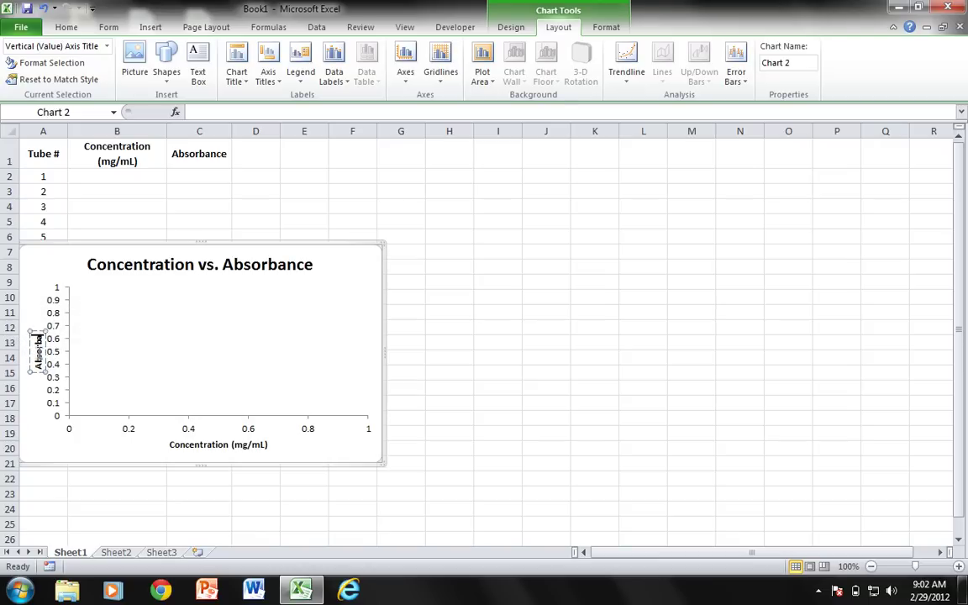
type("nce")
left_click(158, 354)
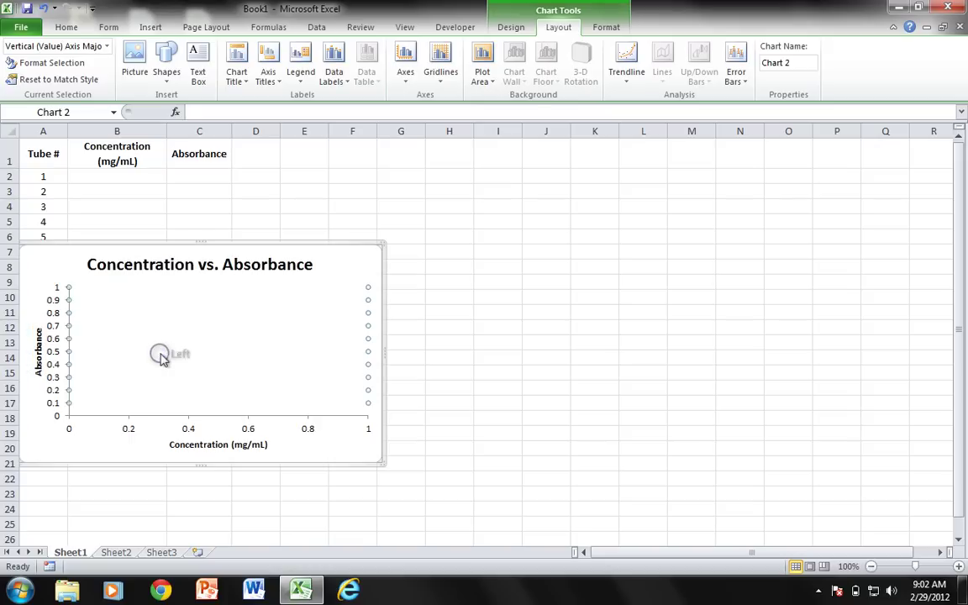
Move the chart slightly down so it clears the tube 5 row of the data table.
left_click(132, 177)
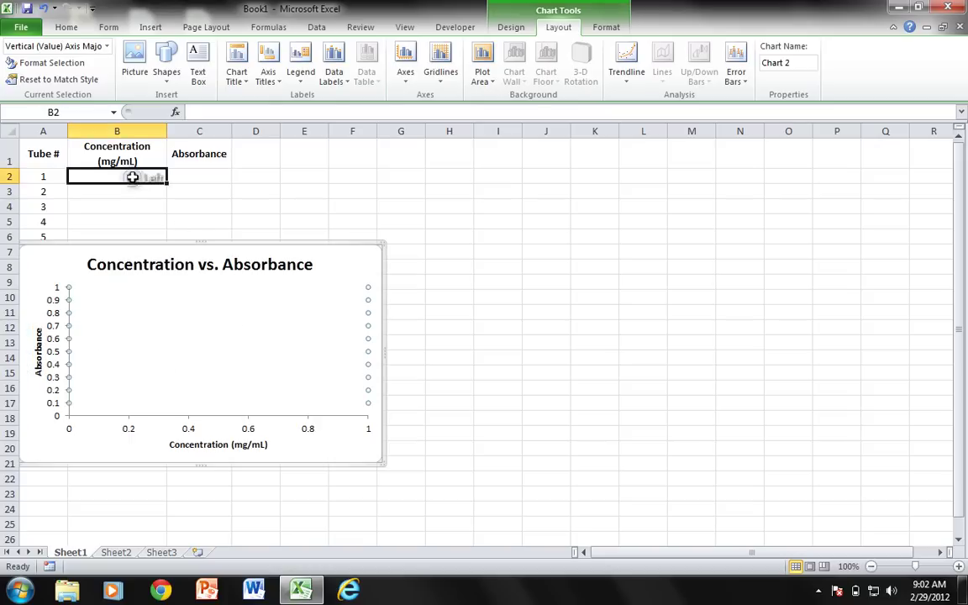
left_click(141, 243)
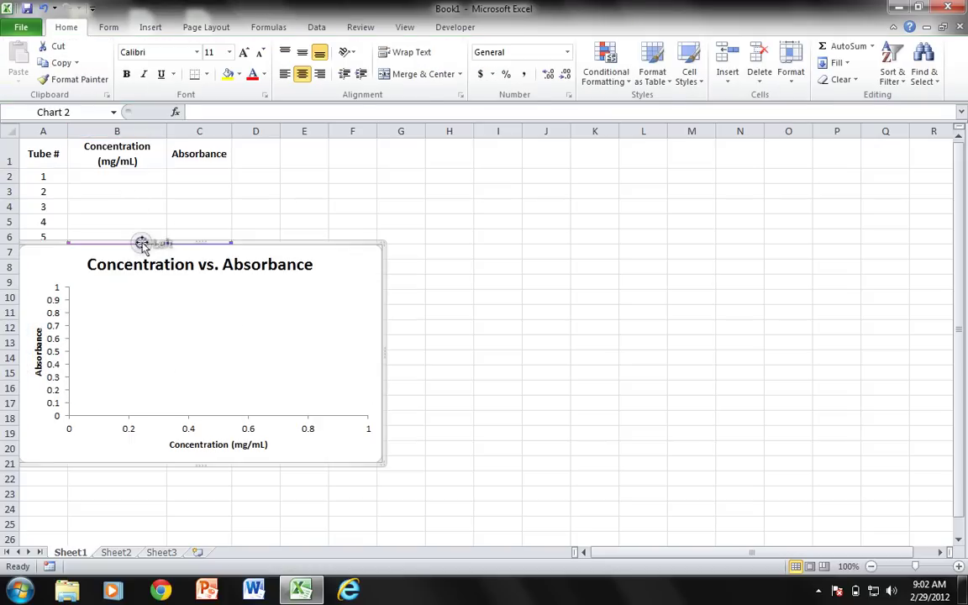
left_click(255, 254)
left_click_drag(255, 243, 255, 247)
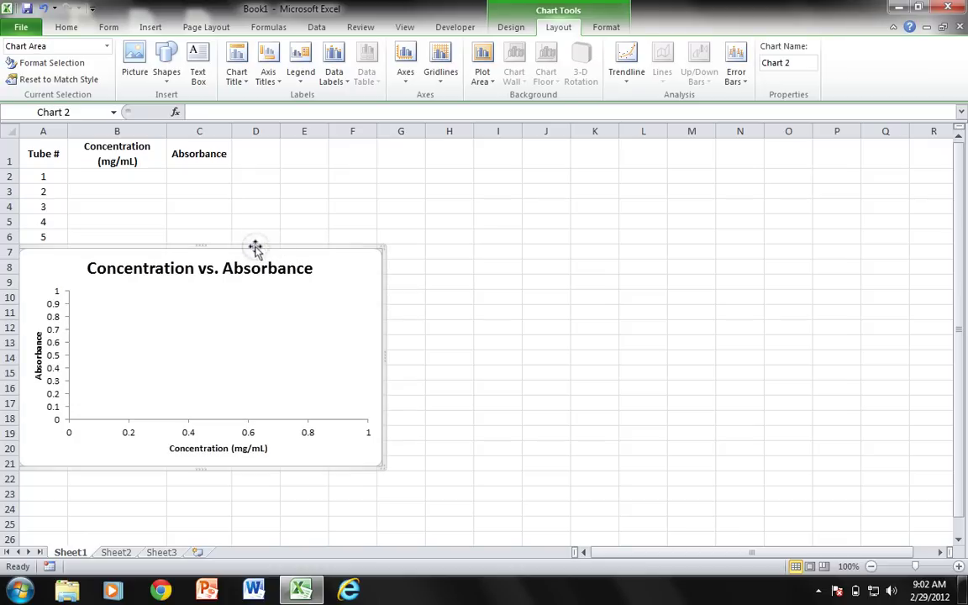
Enter the concentrations 10, 5, 2.5, 1.25 and 0.625 mg/mL for tubes 1 to 5 in cells B2 to B6.
left_click(128, 181)
type("10")
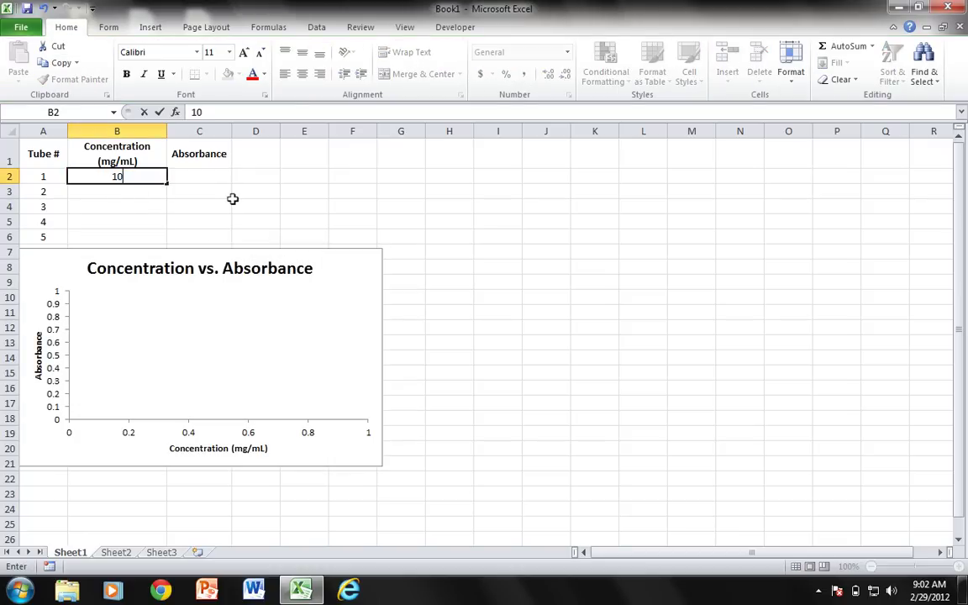
key("Return")
type("5")
key("Return")
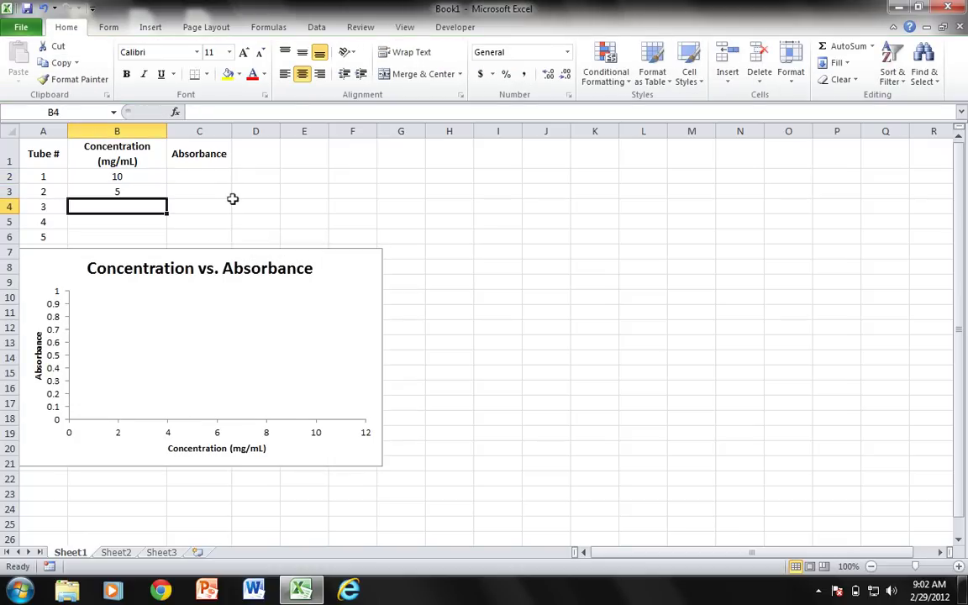
type("2.5")
key("Return")
type("1.25")
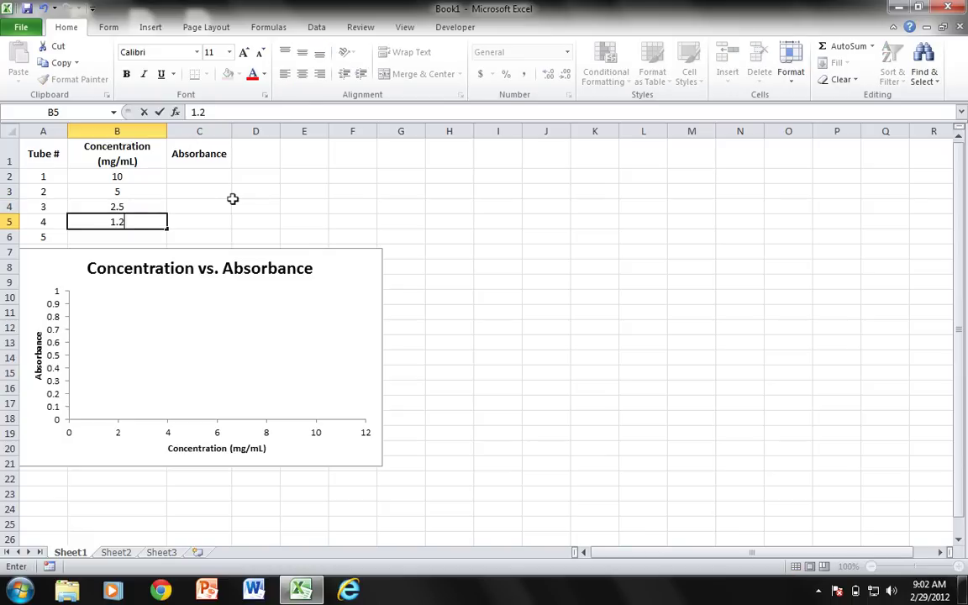
key("Return")
type("0.")
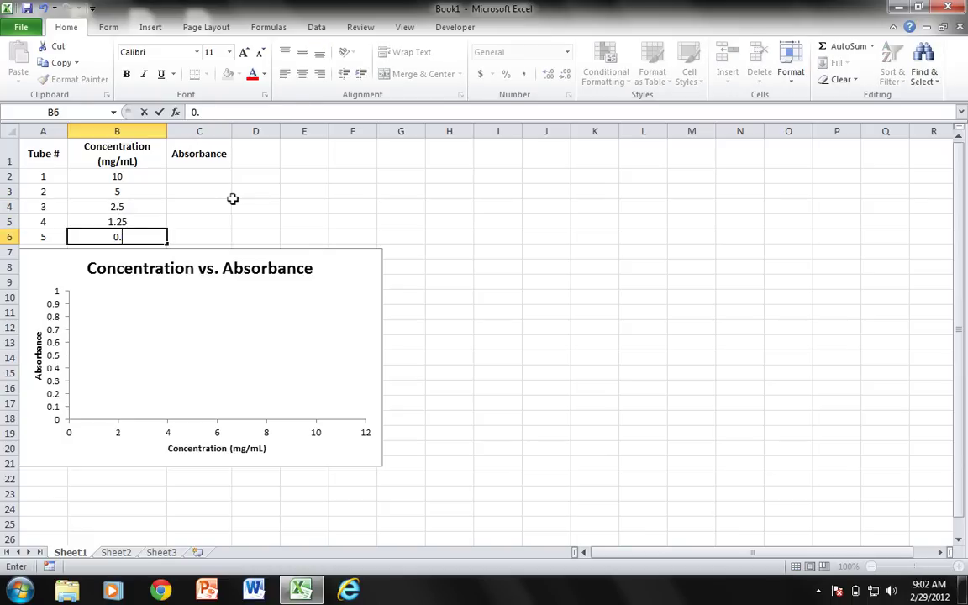
key("Right")
Enter the absorbance values 0.4, 0.2, 0.15, 0.07 and 0.01 for tubes 1 to 5 in cells C2 to C6.
key("Up")
key("Up")
key("Up")
key("Up")
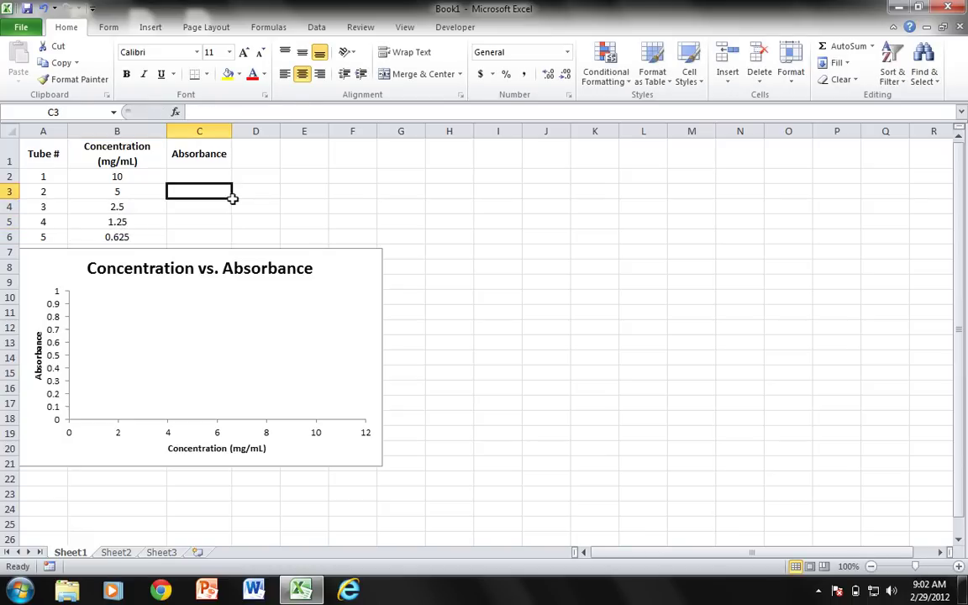
type("0.4")
key("Return")
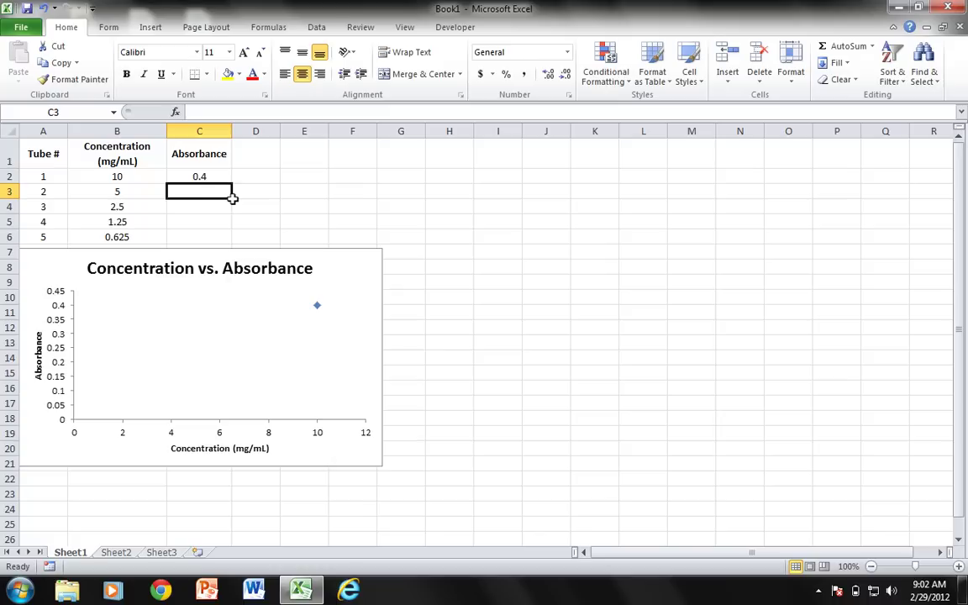
type("0.2")
key("Return")
type("0")
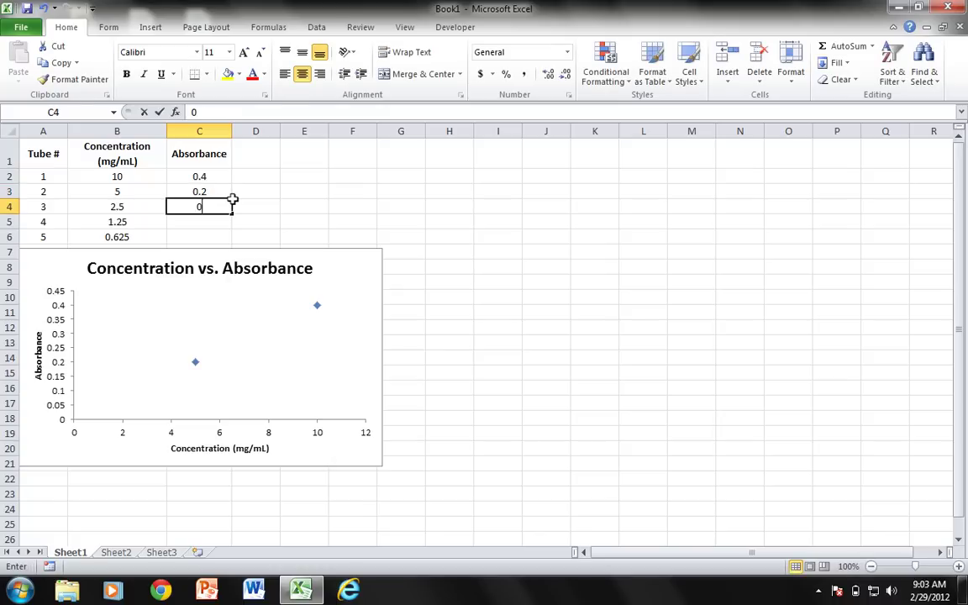
type(".15")
key("Return")
type("0.0")
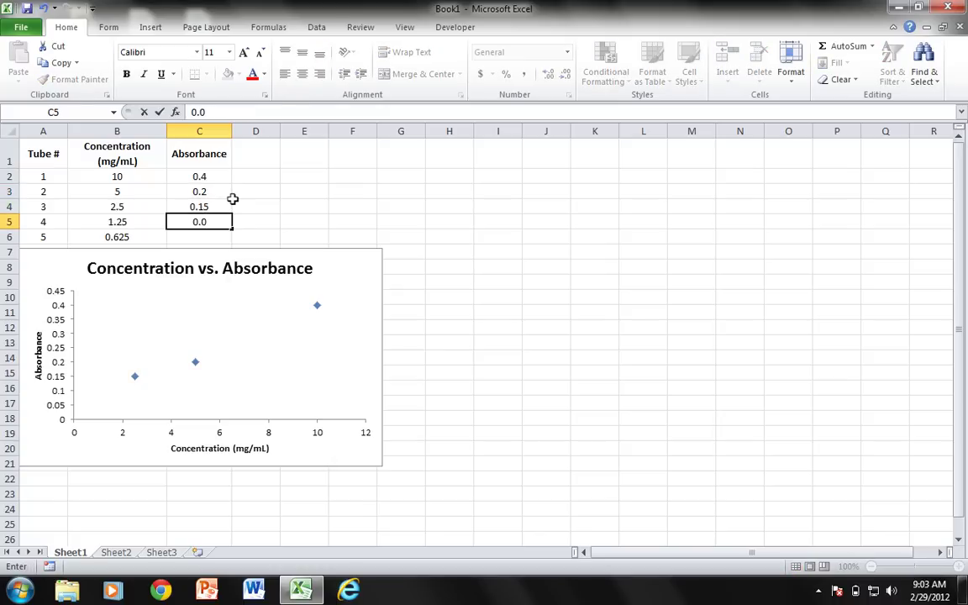
type("7")
key("Return")
type("0")
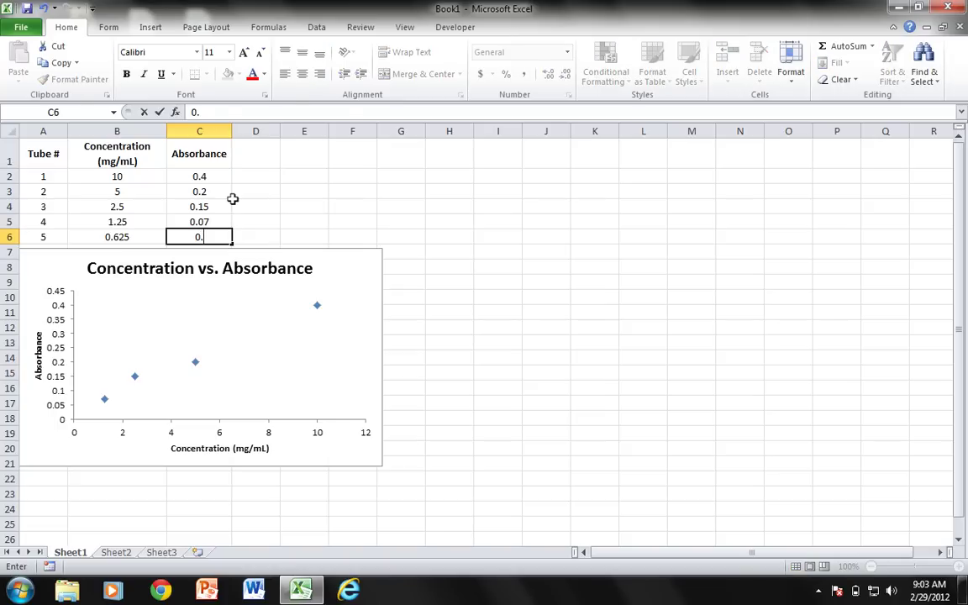
type(".01")
key("Return")
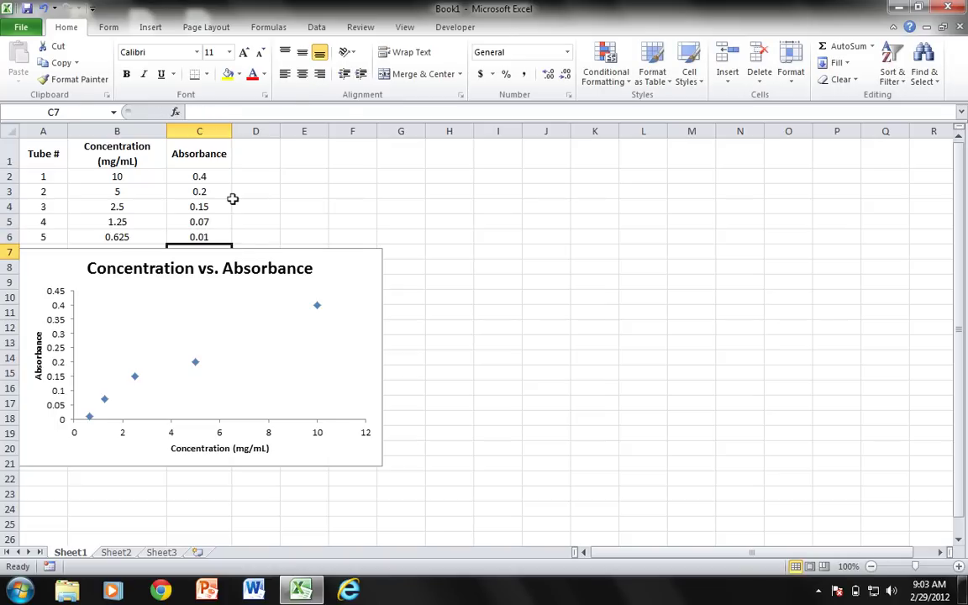
Add a linear trendline to the data series in the scatter chart.
left_click(318, 308)
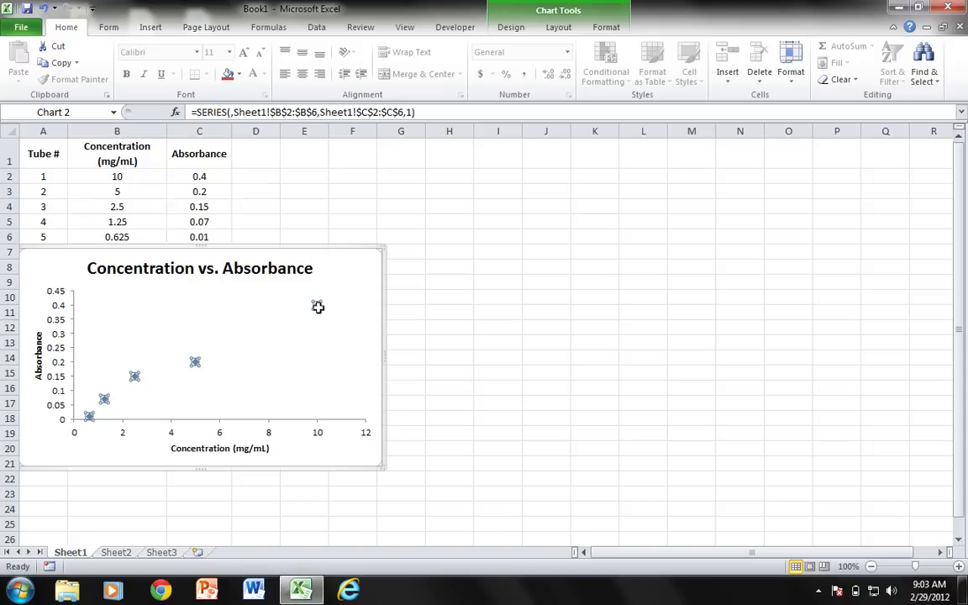
mouse_move(195, 362)
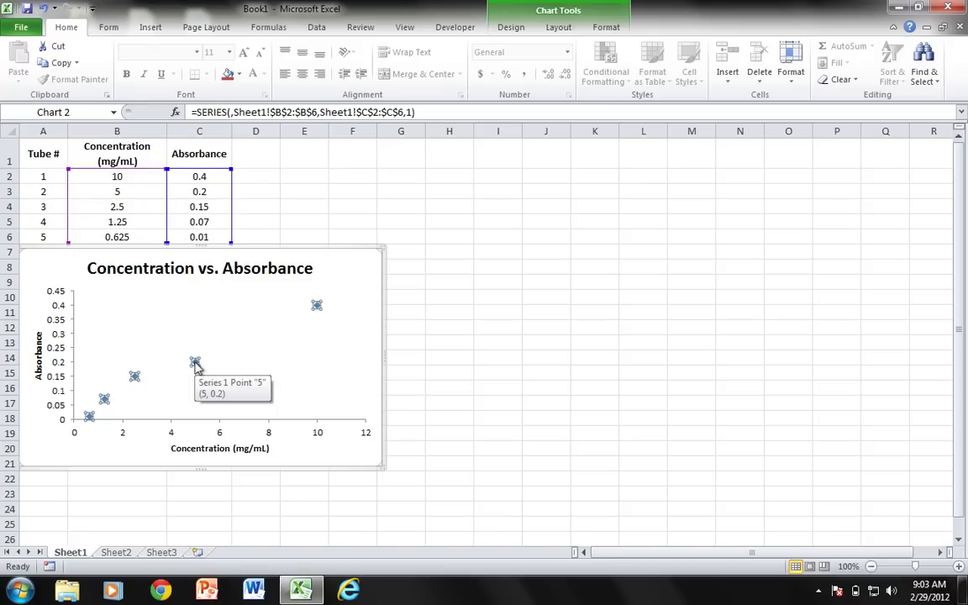
right_click(195, 363)
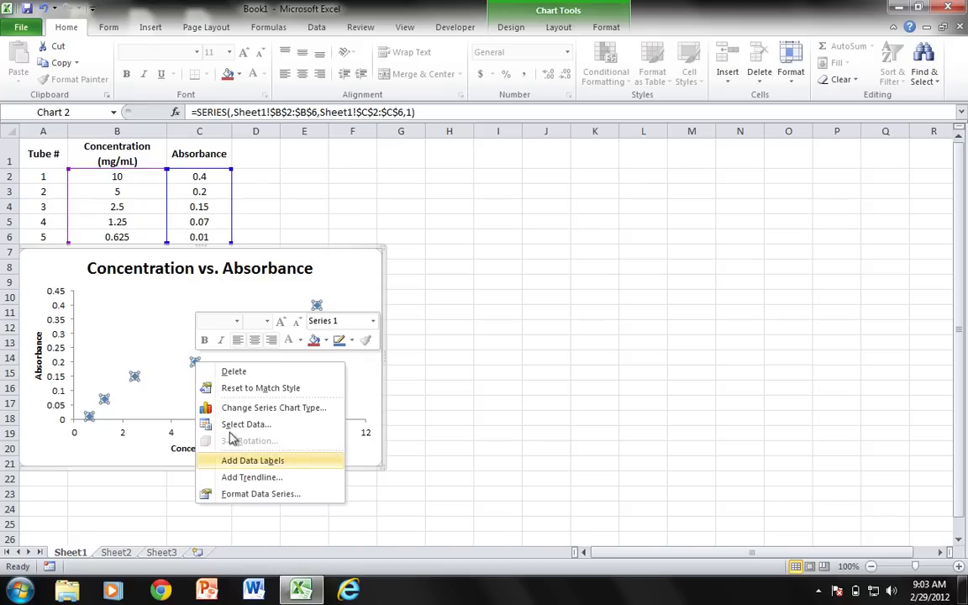
left_click(243, 477)
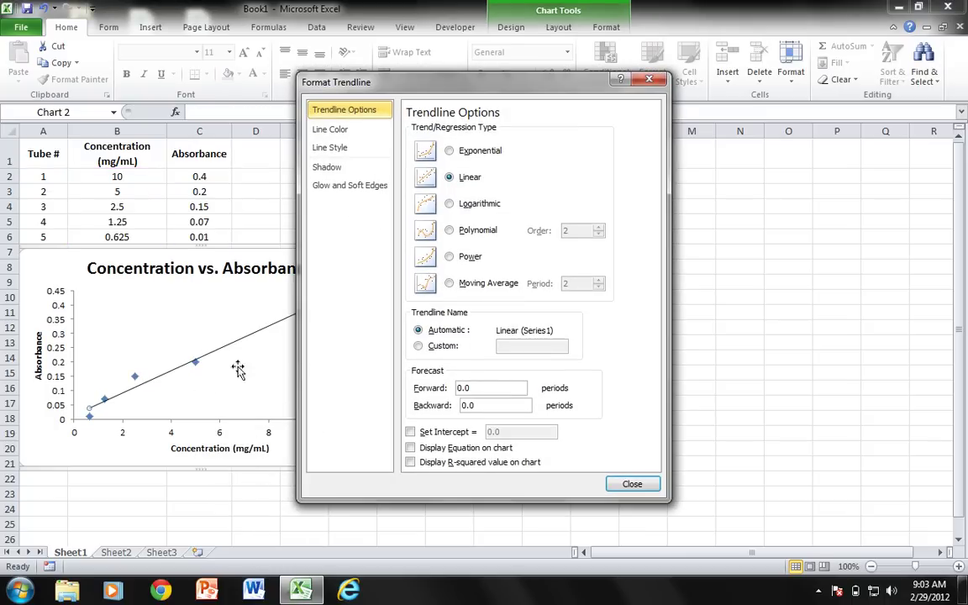
Set the trendline's line width to 1.5 pt.
left_click(346, 129)
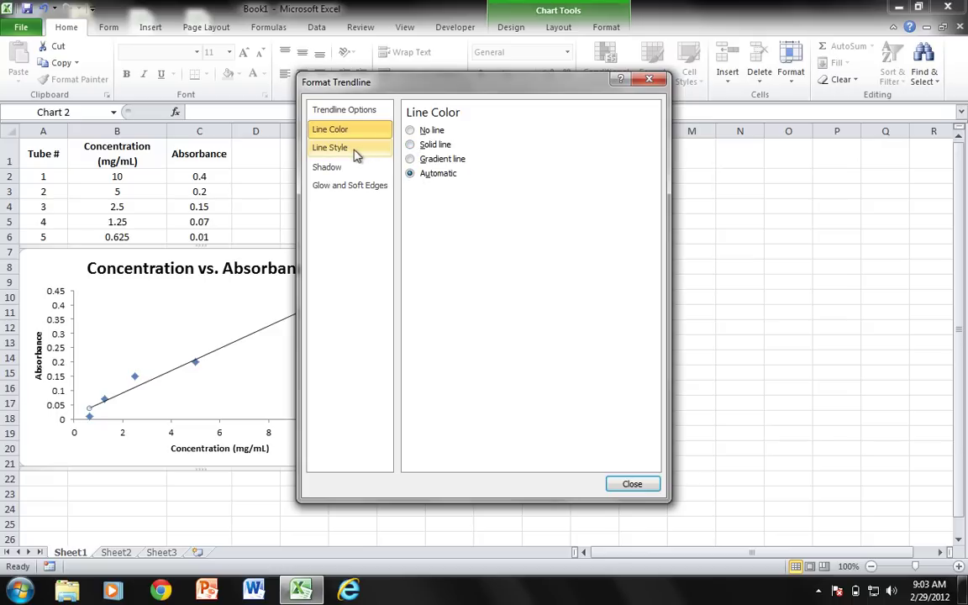
left_click(355, 155)
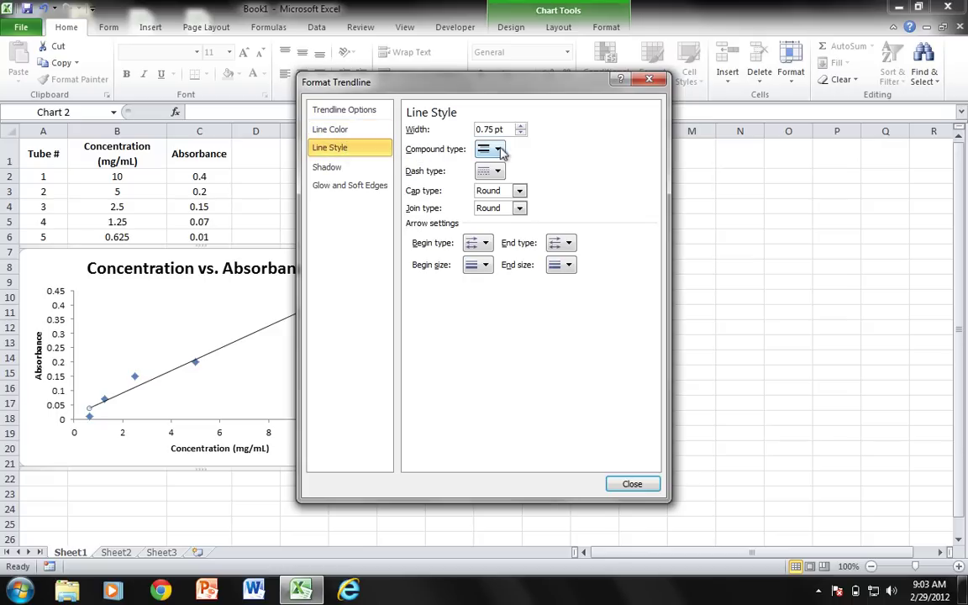
left_click(520, 126)
left_click(520, 126)
left_click(521, 127)
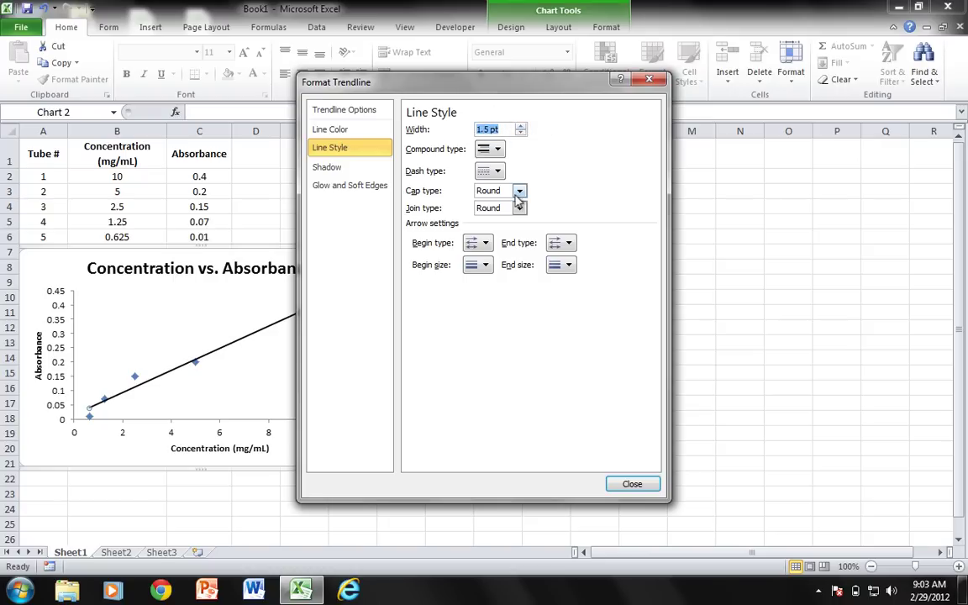
left_click(623, 488)
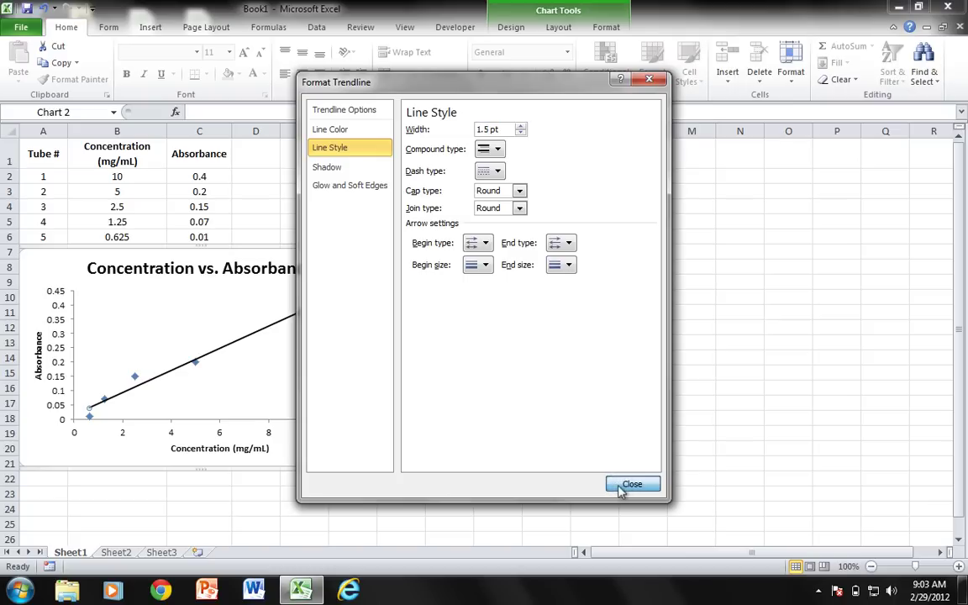
left_click(484, 373)
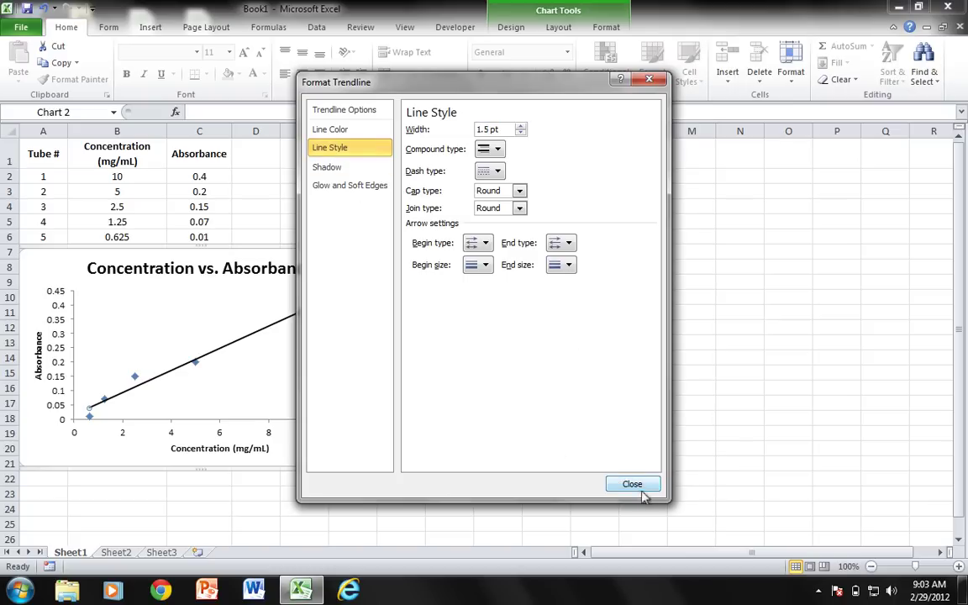
Make the trendline a solid line in standard red and finish formatting it.
left_click(329, 131)
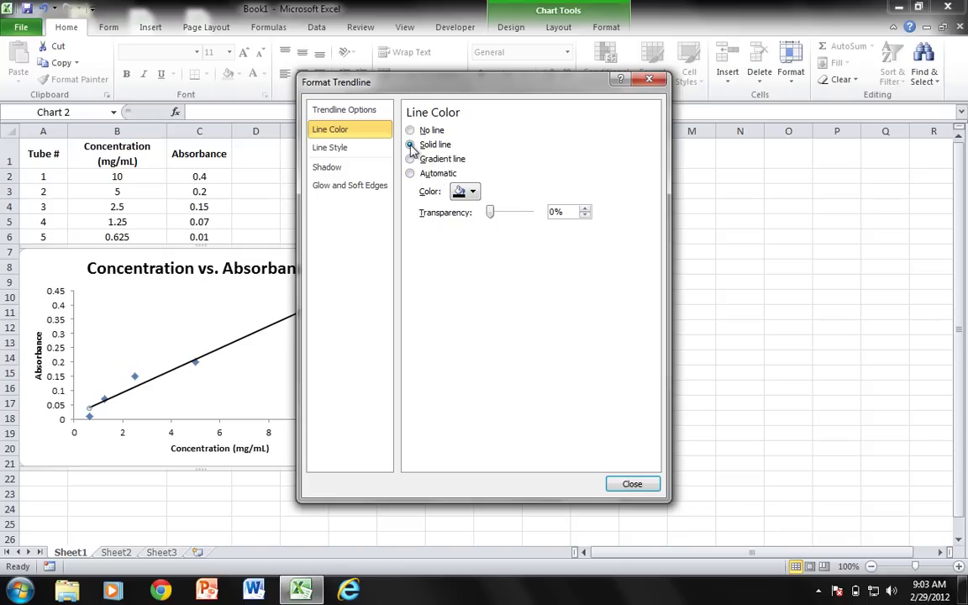
left_click(473, 193)
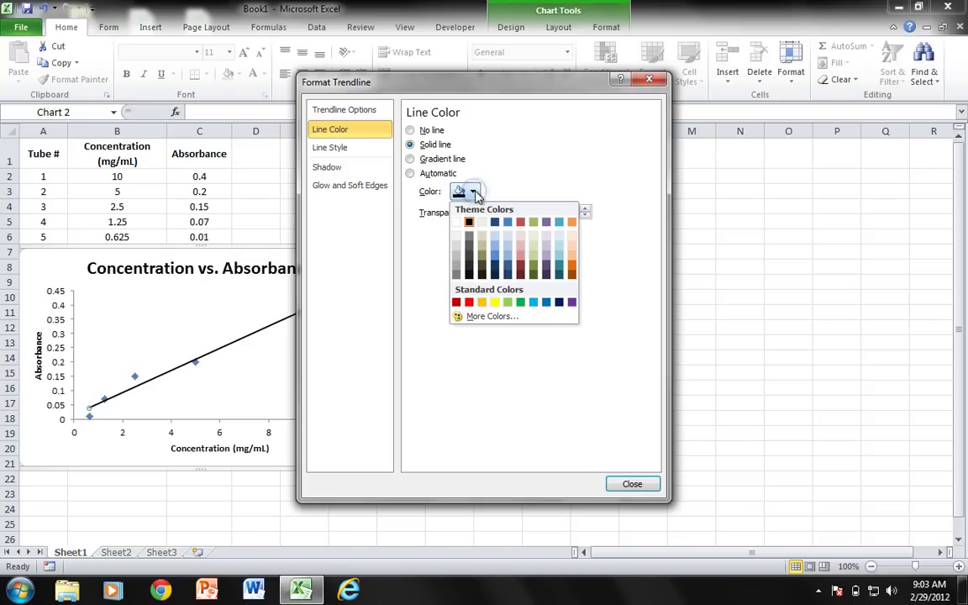
left_click(469, 303)
left_click(633, 488)
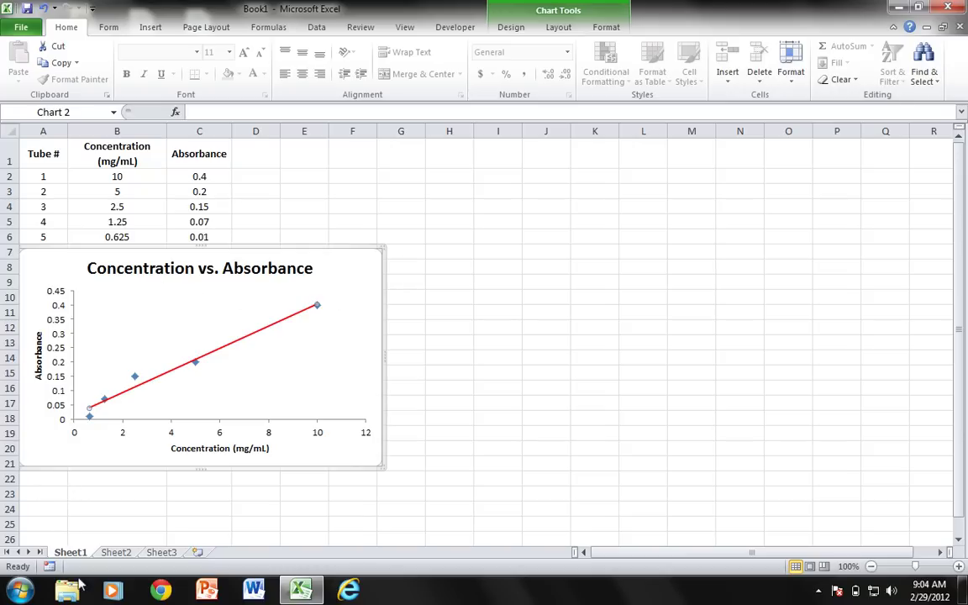
Enter the label "Unknown Absorbance" in A23 below the chart and merge and center it across A23:B23.
left_click_drag(38, 491, 95, 494)
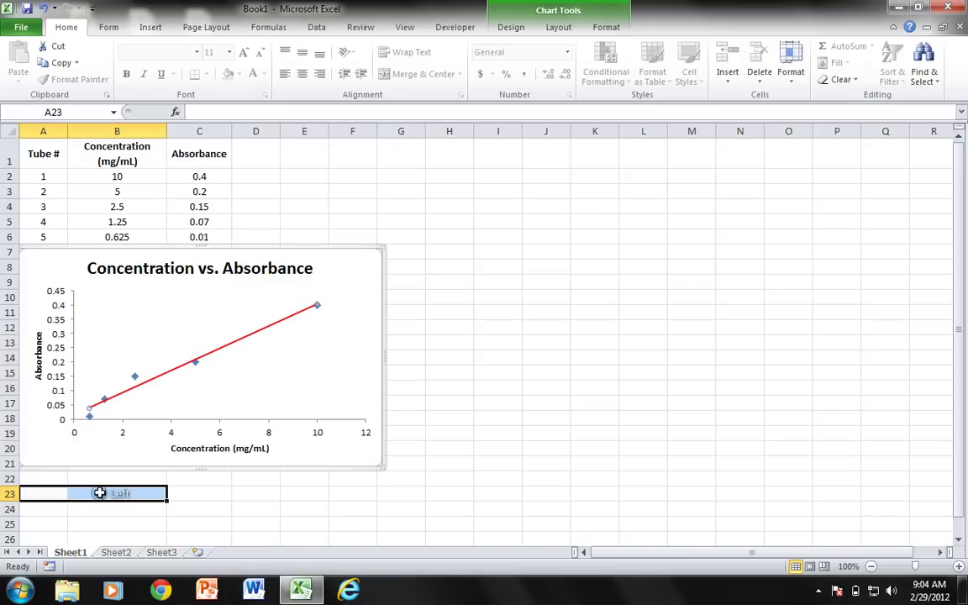
left_click(50, 494)
type("Unknown Absorbance")
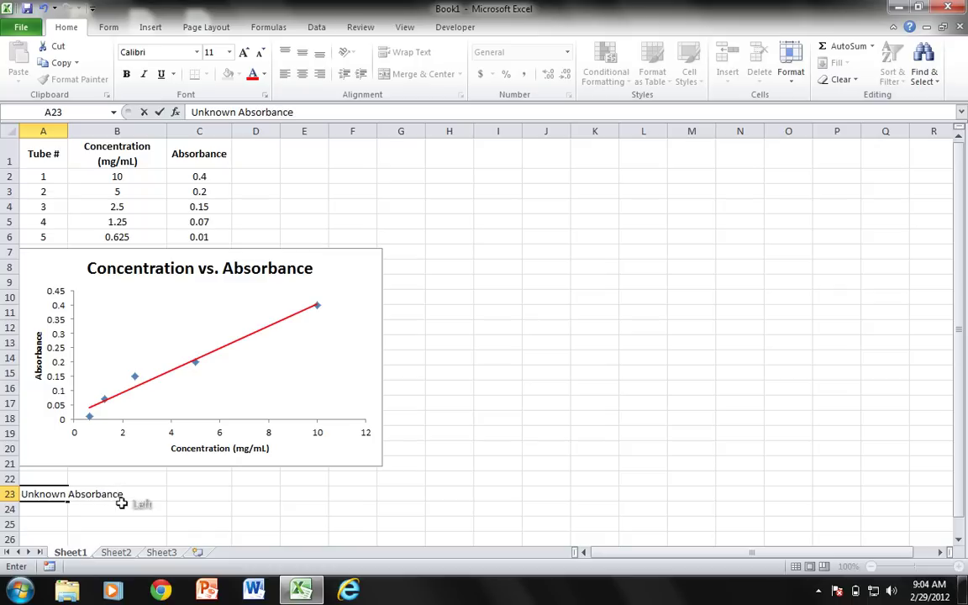
left_click(121, 503)
left_click_drag(46, 494, 124, 495)
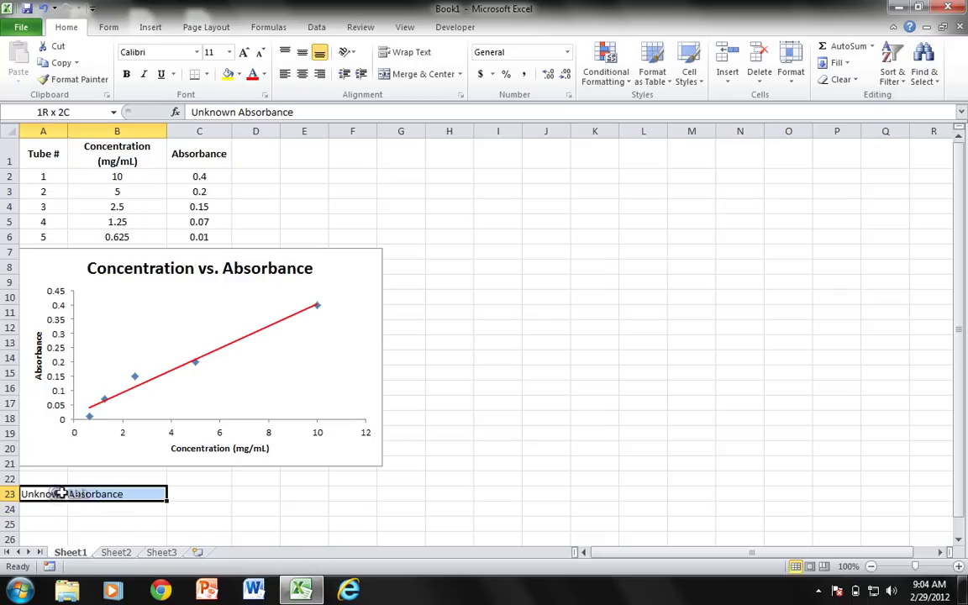
left_click(418, 74)
Enter the label "Unknown Concentration (mg/mL)" in cell A24.
mouse_move(52, 511)
left_mouse_down()
mouse_move(89, 510)
mouse_move(62, 510)
left_mouse_up()
type("U")
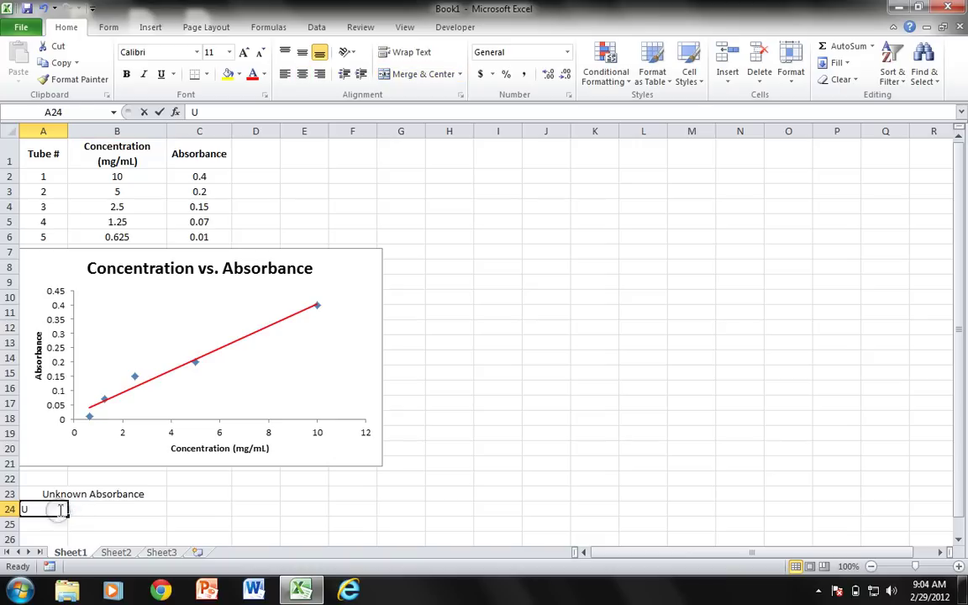
type("nknown Concen")
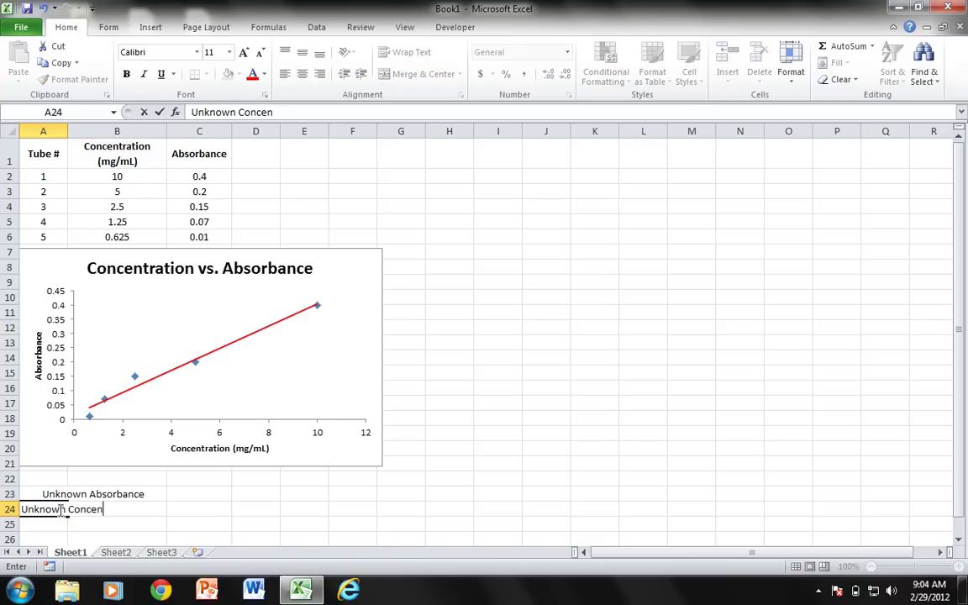
type("tratio")
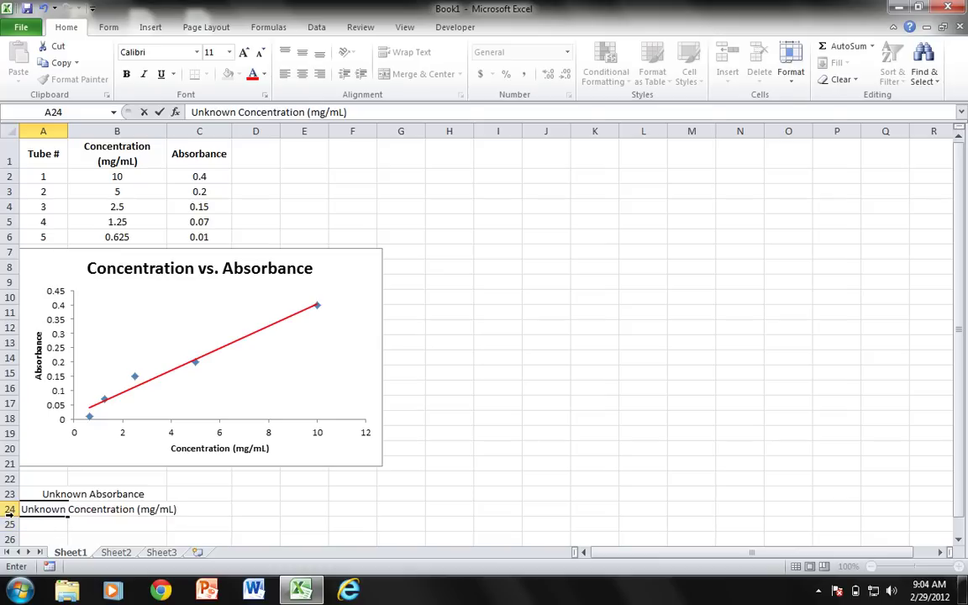
type("n (mg/mL)")
left_click(51, 526)
Make row 24 taller, then merge and center the concentration label across A24:B24 with wrapped text.
left_click_drag(11, 517, 11, 523)
left_click(78, 510)
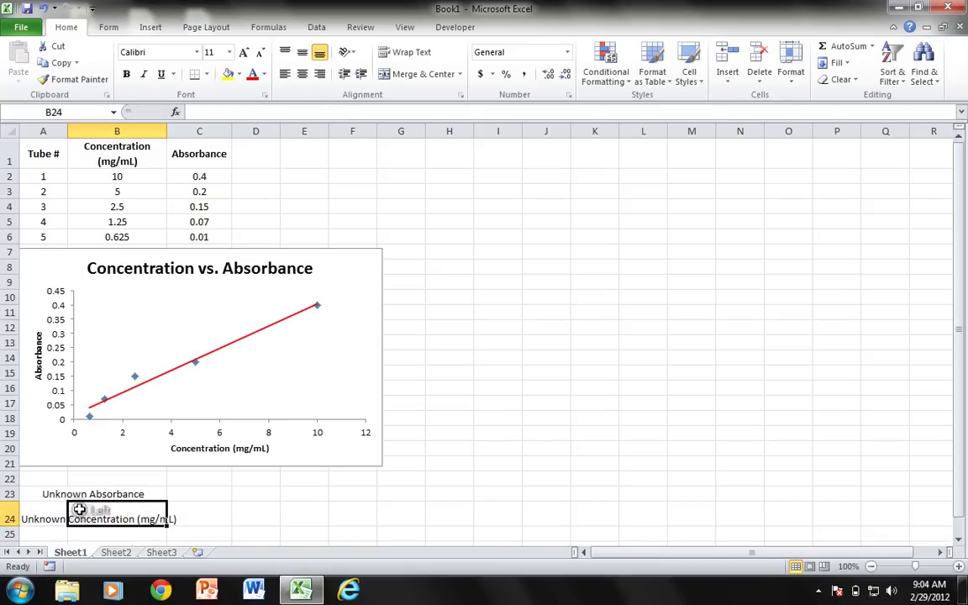
left_click(29, 515)
left_click(118, 510, "shift")
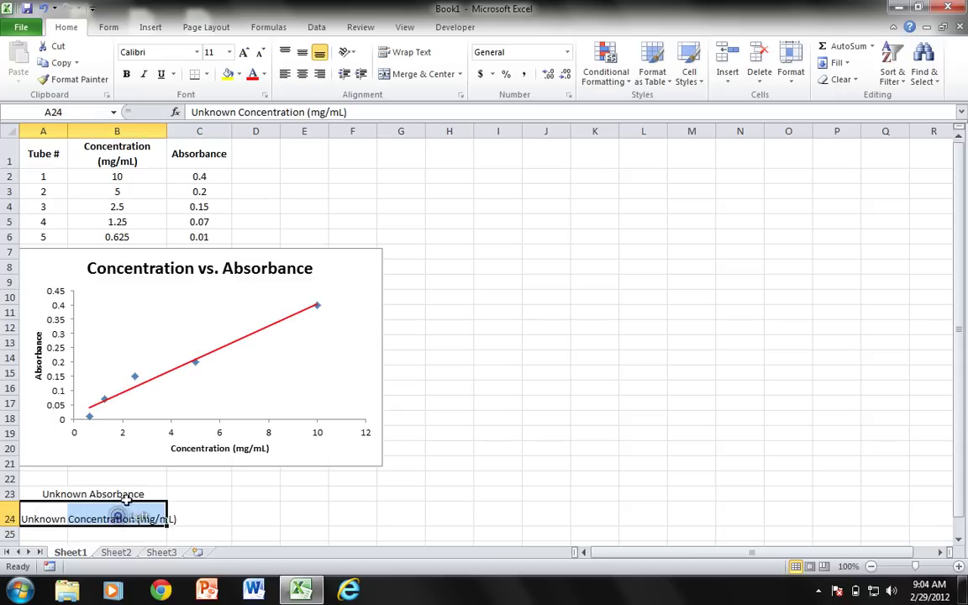
left_click(414, 74)
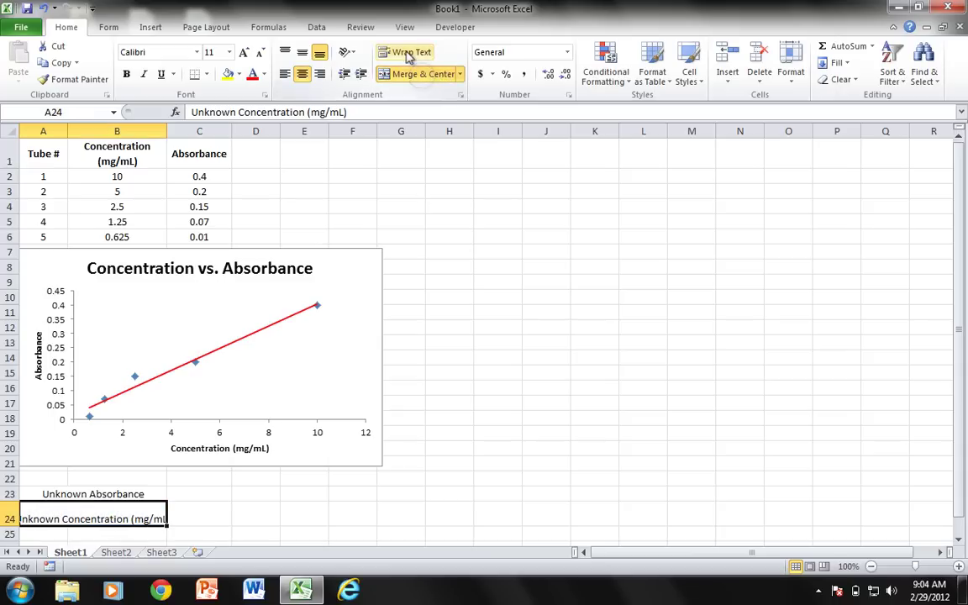
left_click(406, 53)
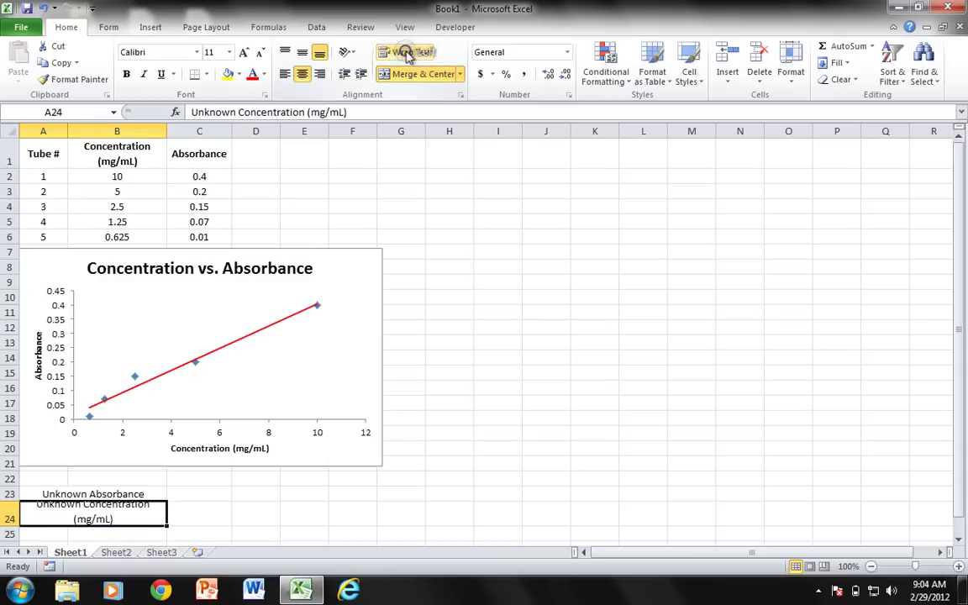
Increase the height of row 24 a little more to fit both lines of the wrapped label.
left_click(49, 496)
left_click_drag(11, 527, 8, 533)
left_click(82, 519)
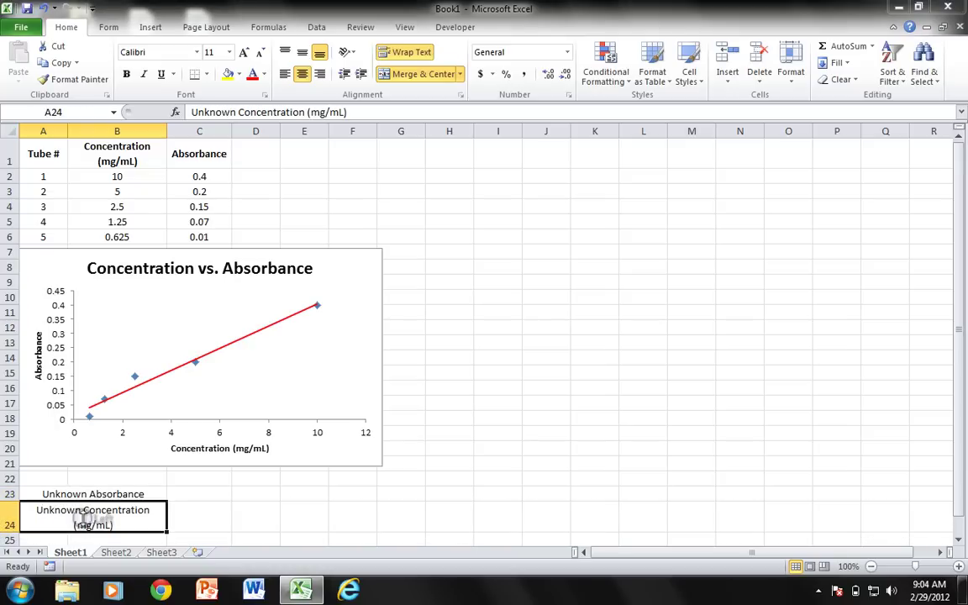
left_click(21, 588)
left_click(380, 518)
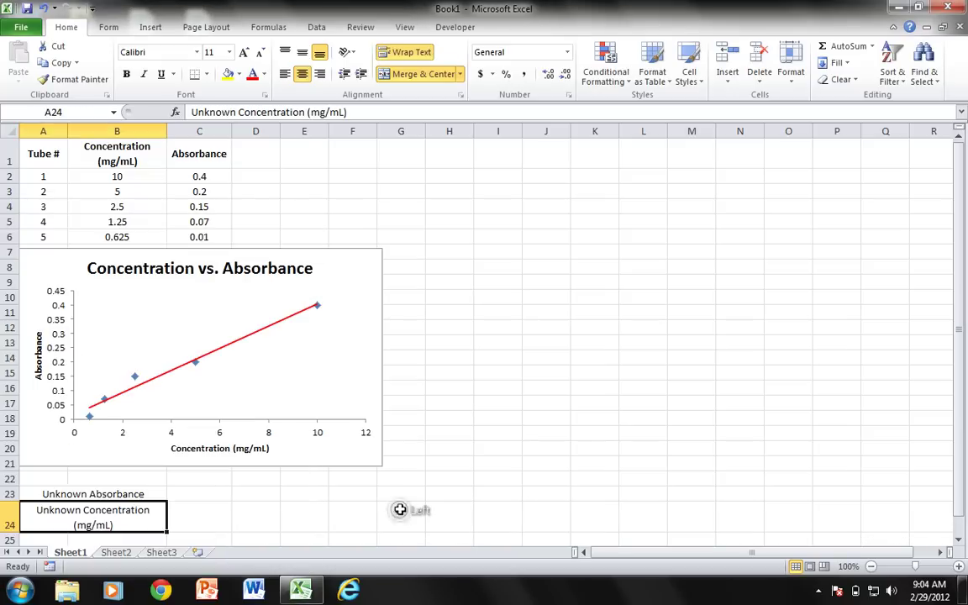
Make the "Unknown Absorbance" and "Unknown Concentration (mg/mL)" labels bold.
left_click(120, 496)
left_click_drag(120, 496, 120, 518)
key("ctrl+b")
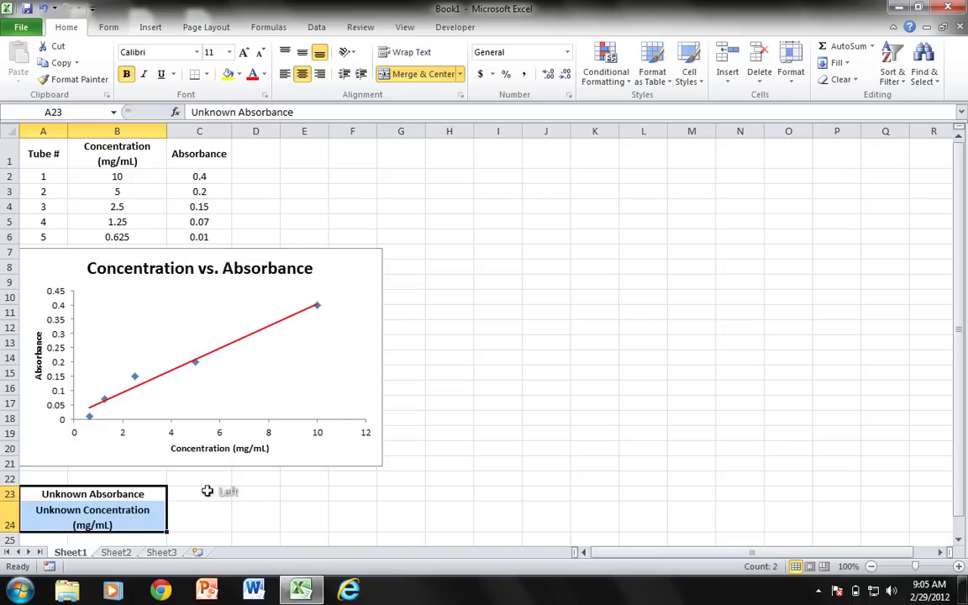
Enter the formula =TREND(B2:B6,C2:C6,C23) in cell C24 to calculate the unknown concentration from the unknown absorbance.
left_click(205, 493)
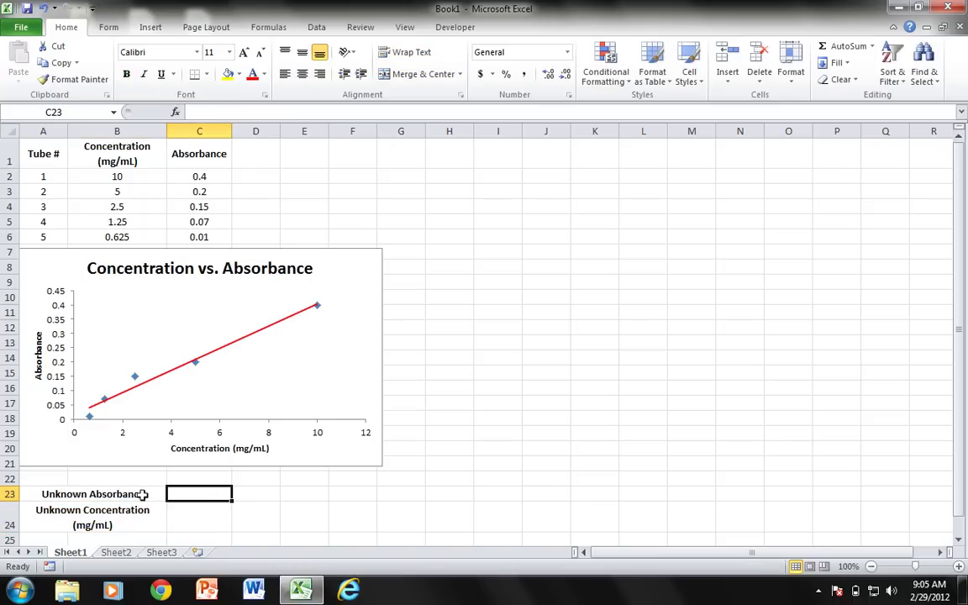
left_click(194, 517)
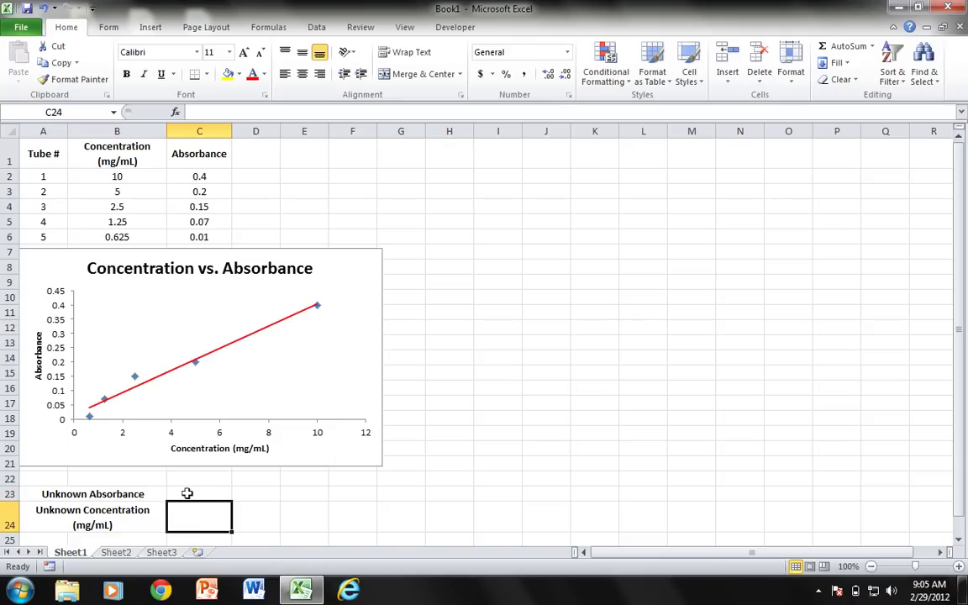
left_click(187, 494)
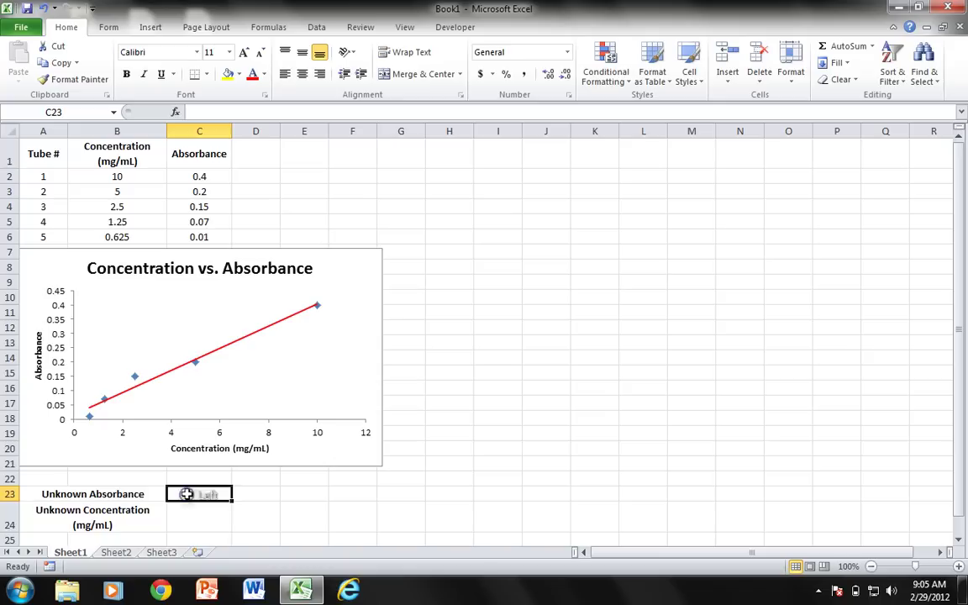
left_click(189, 512)
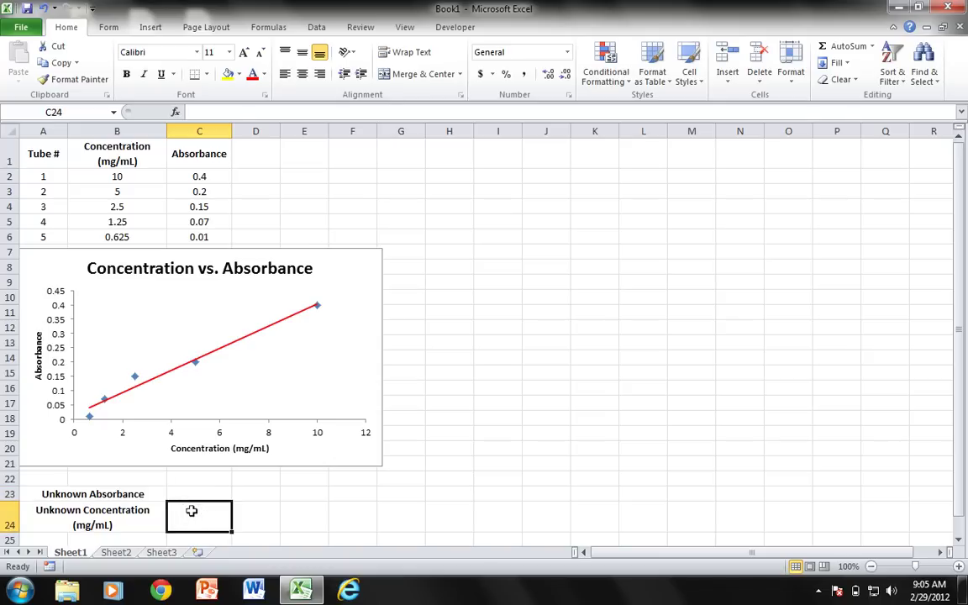
type("=trend")
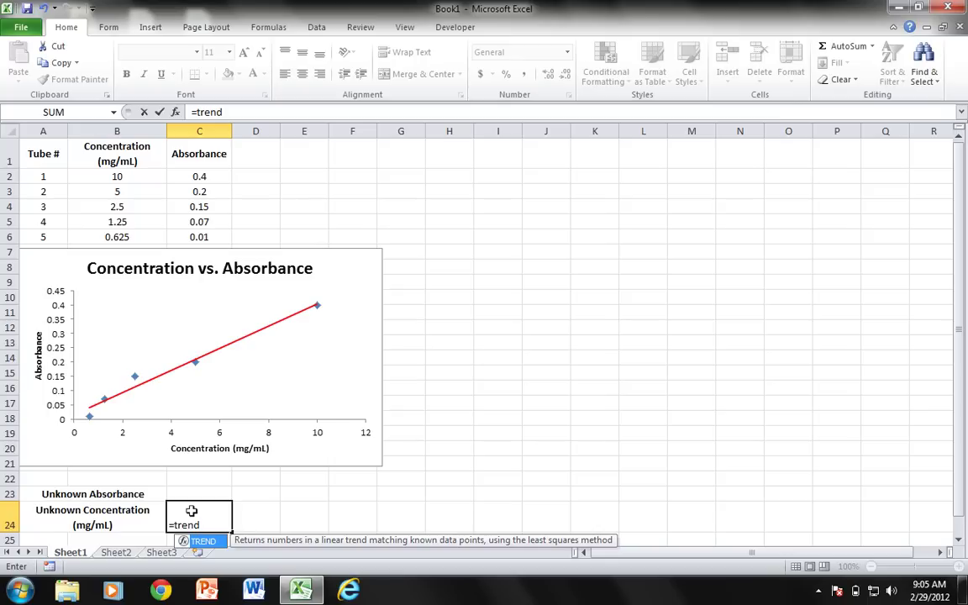
type("(")
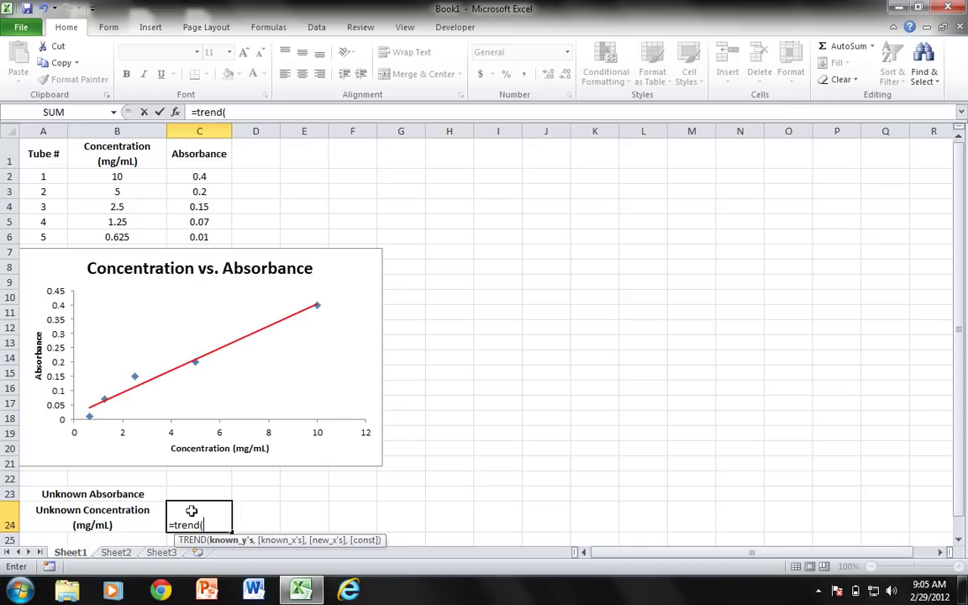
left_click_drag(116, 177, 120, 240)
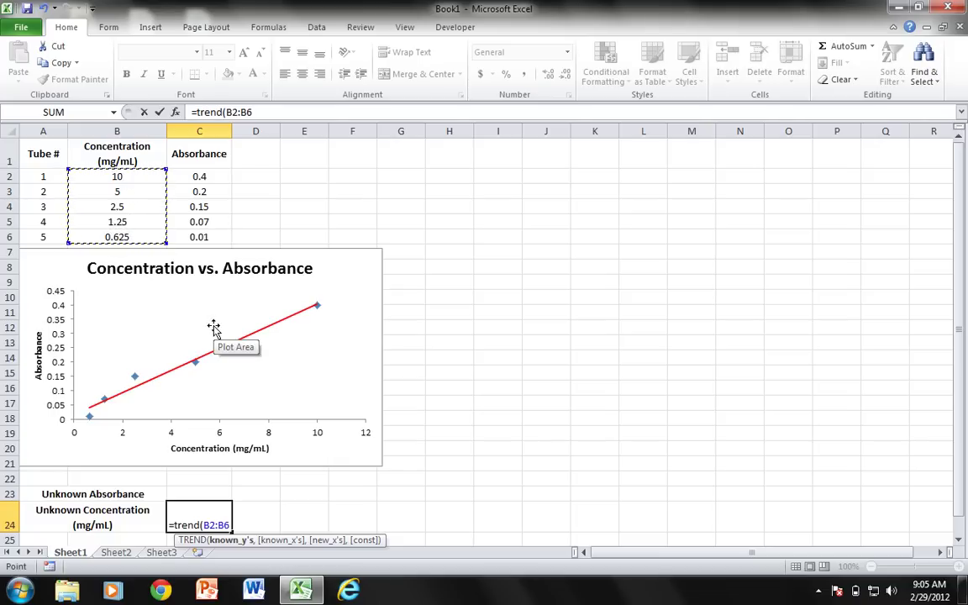
type(",")
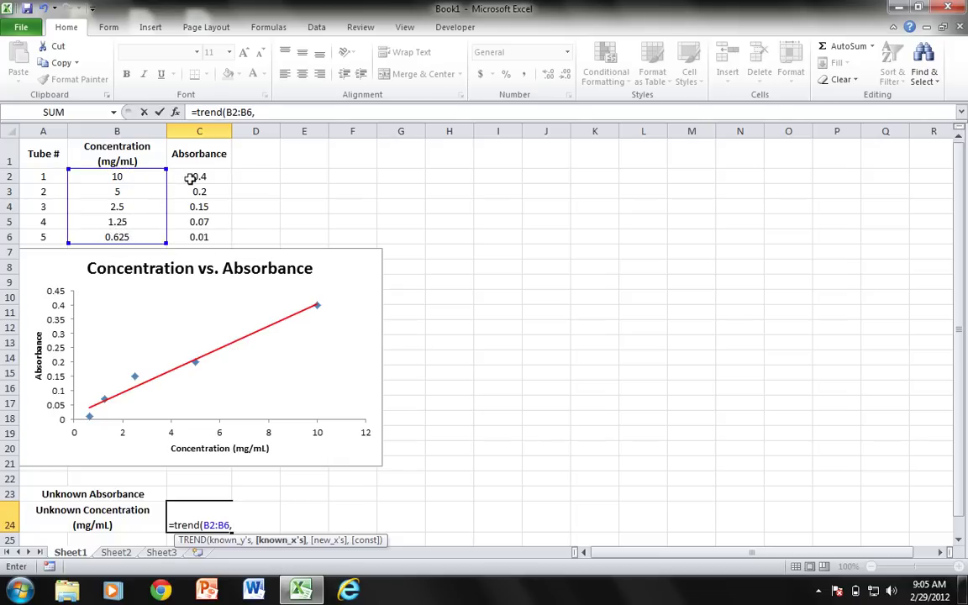
left_click_drag(191, 178, 199, 240)
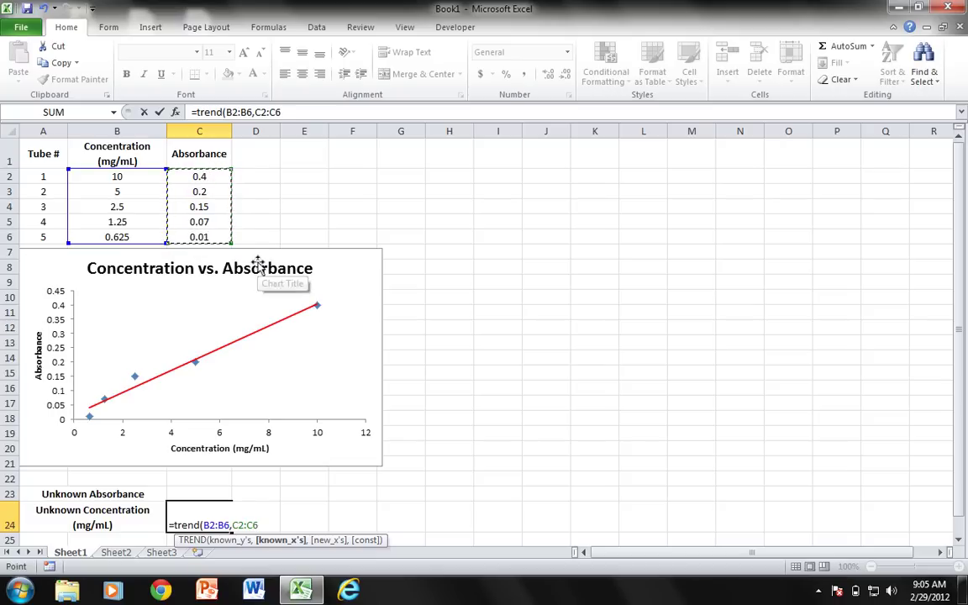
type(",")
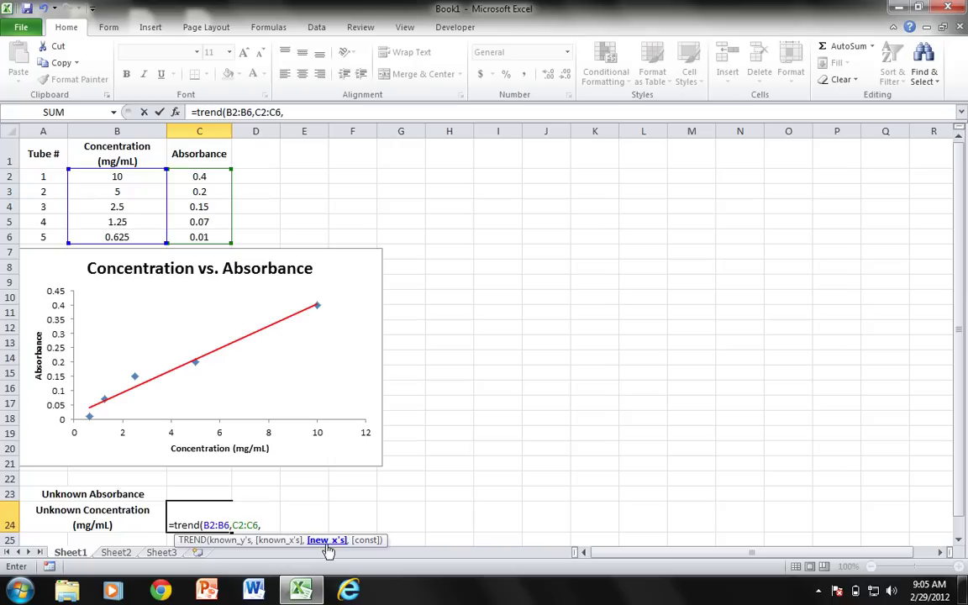
left_click(196, 493)
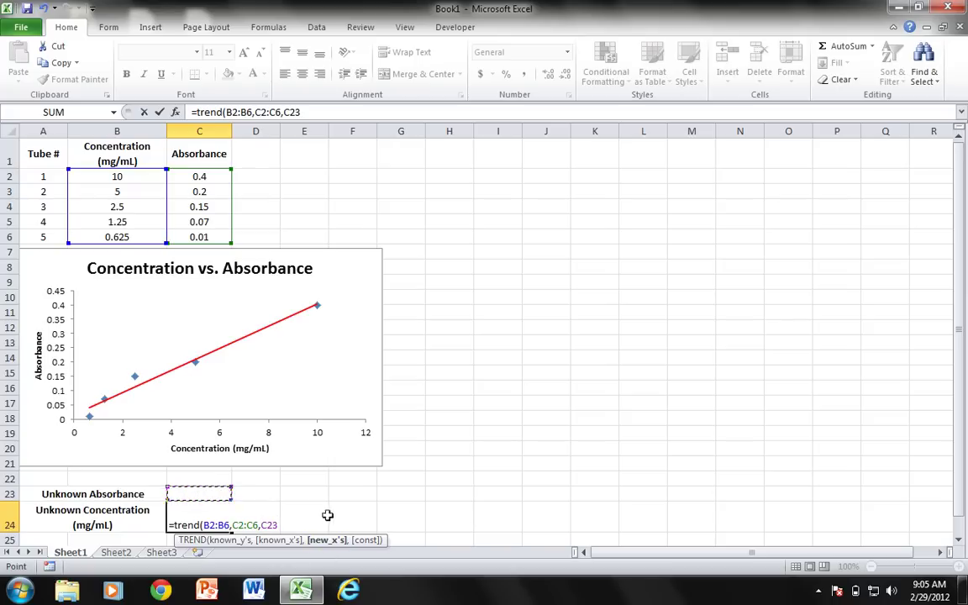
type(")")
key("Return")
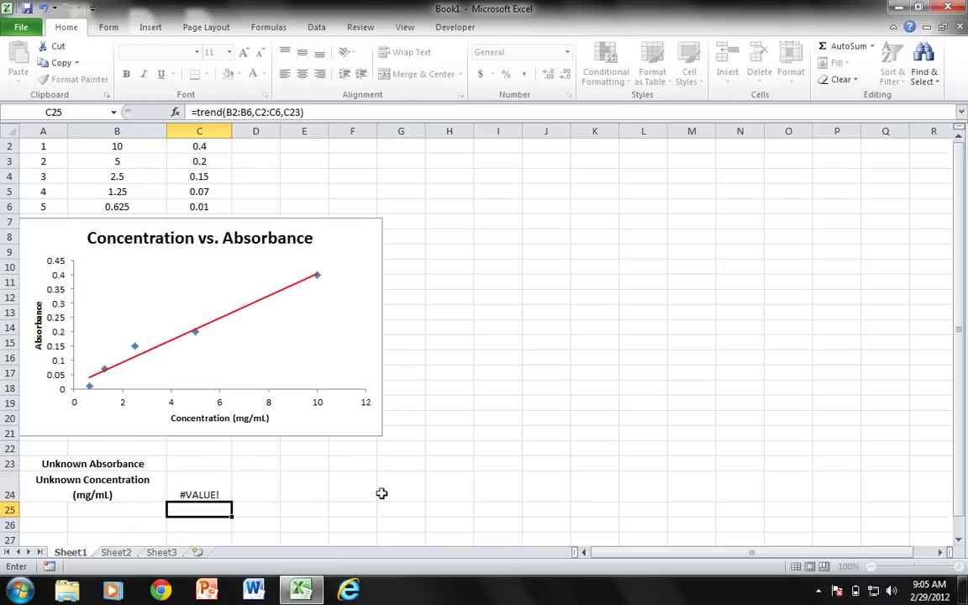
Test the TREND formula by entering 0.32 as the unknown absorbance in cell C23.
left_click(206, 487)
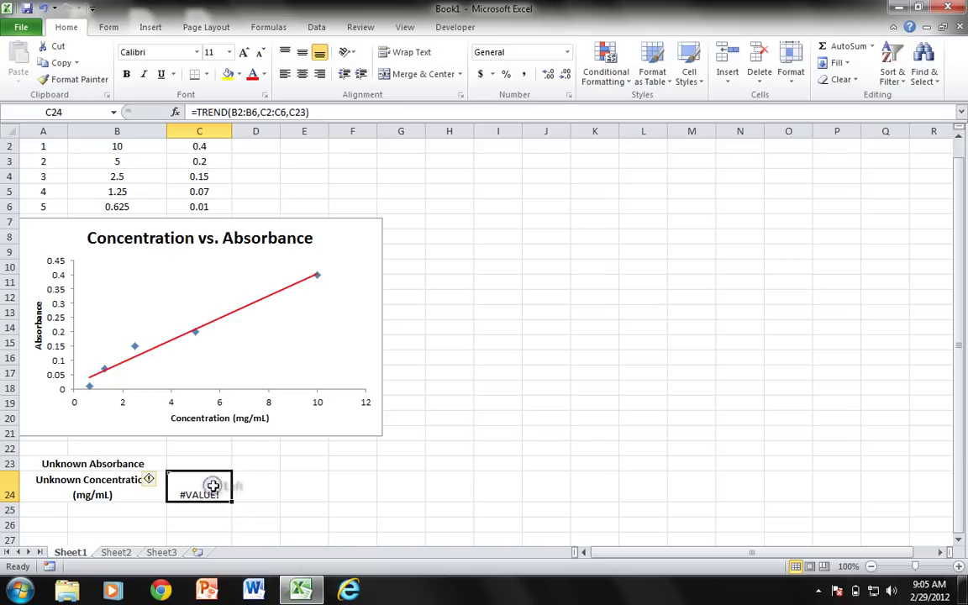
left_click(199, 461)
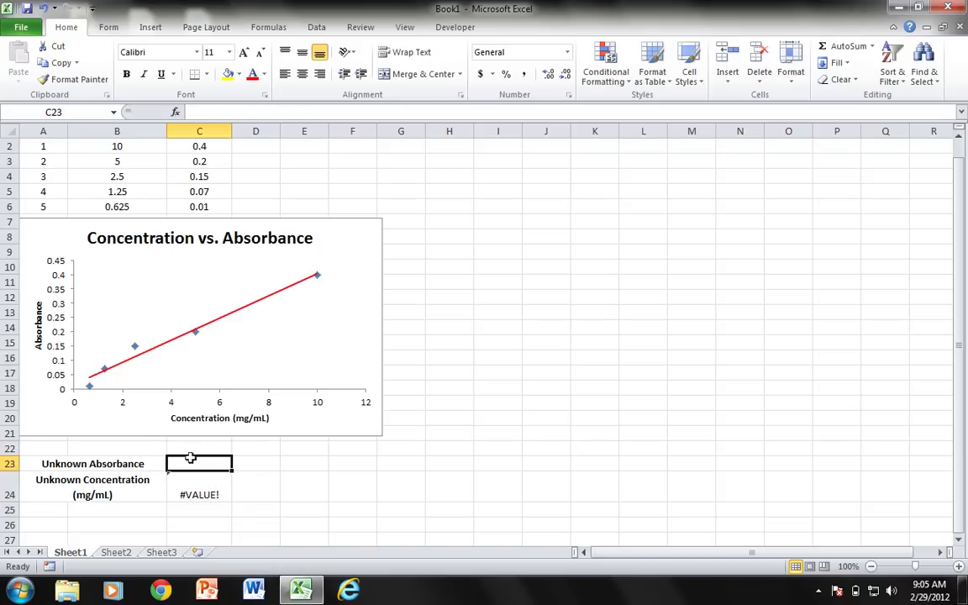
left_click(195, 489)
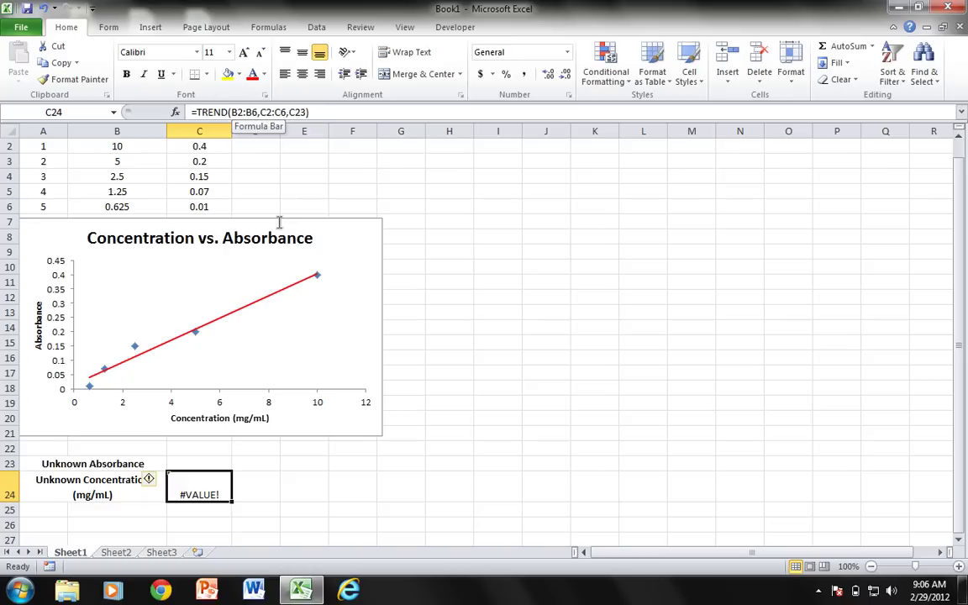
left_click(202, 463)
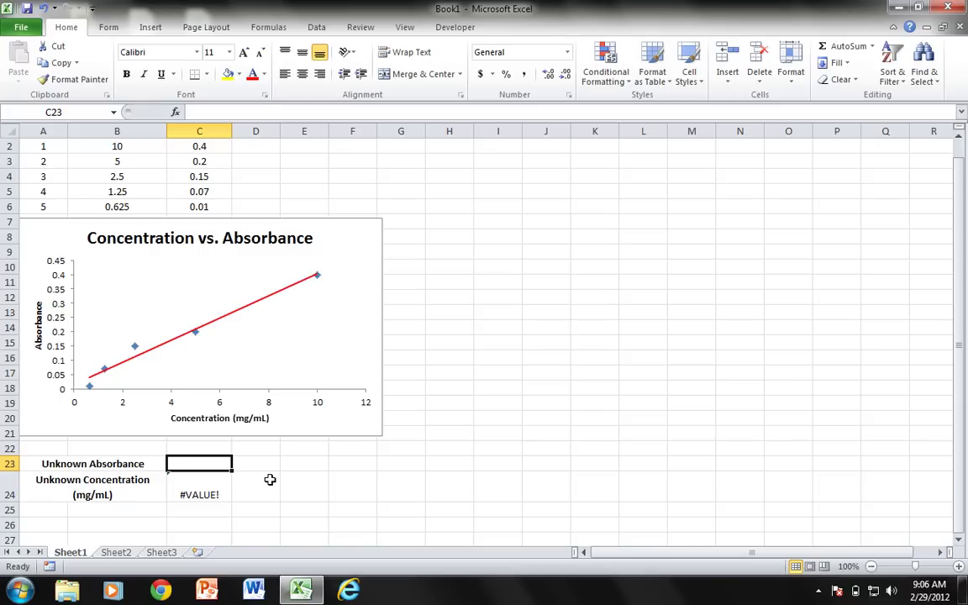
type("0.32")
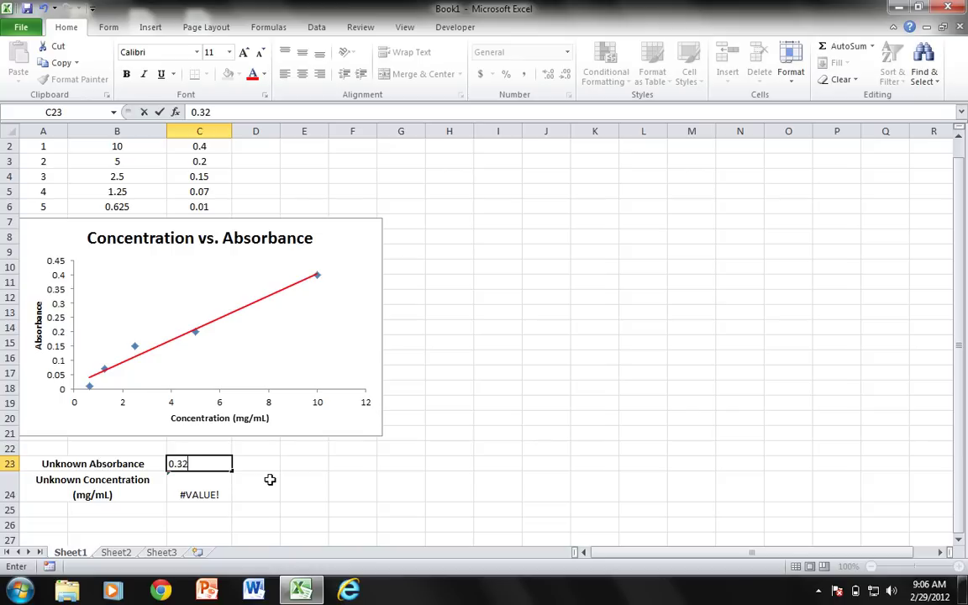
key("Return")
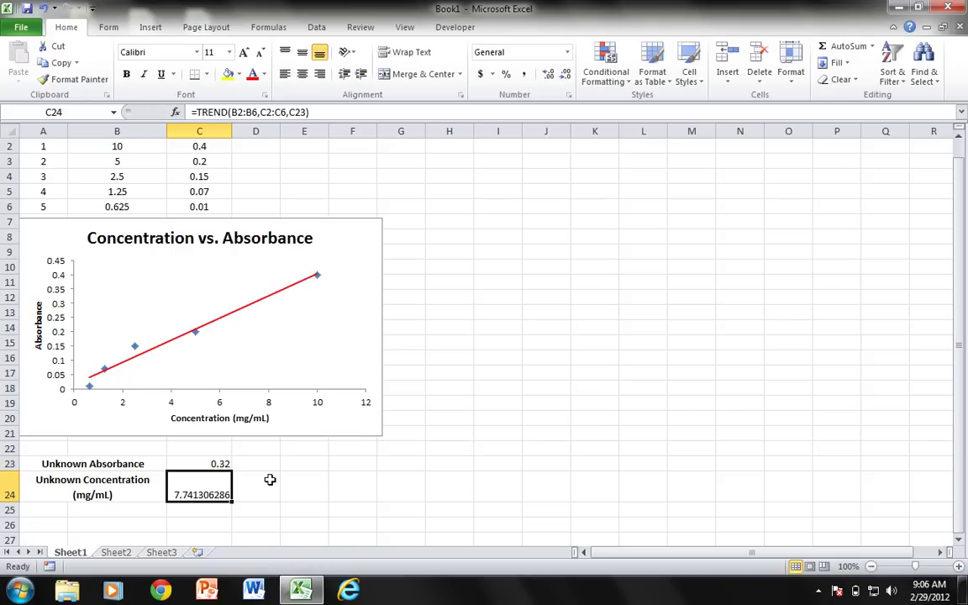
Format the unknown concentration in cell C24 as a Number with 2 decimal places.
left_click(198, 464)
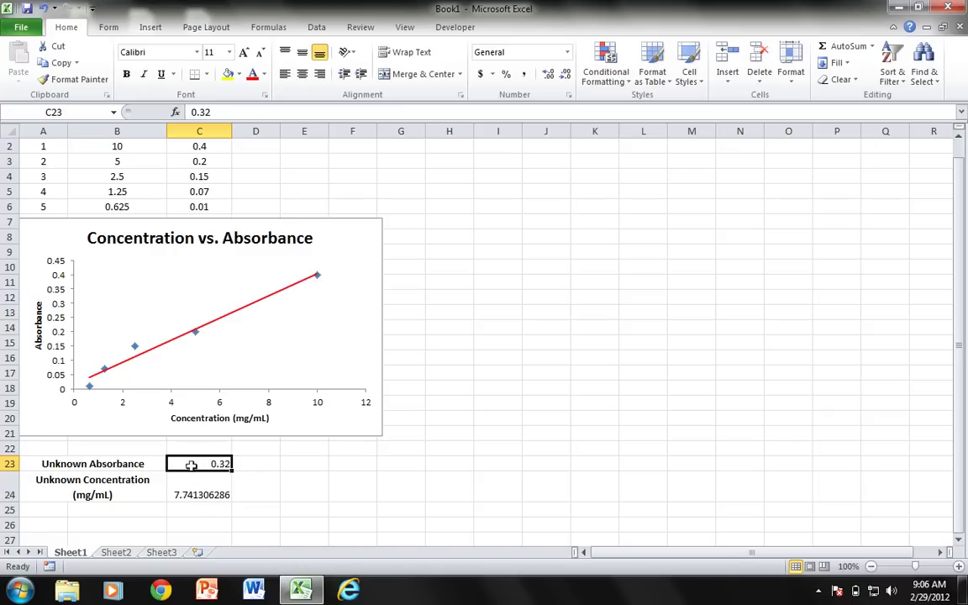
left_click(200, 488)
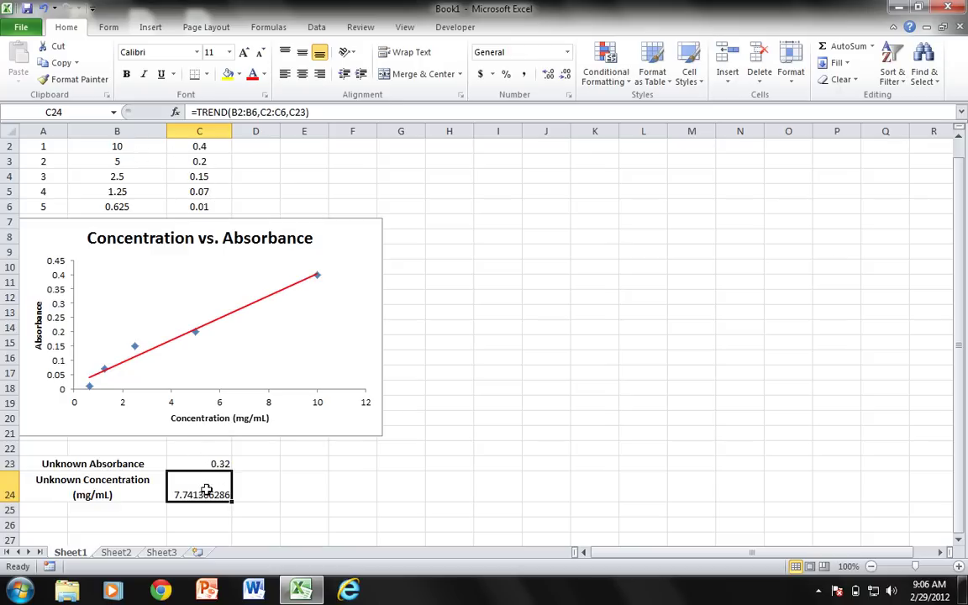
right_click(209, 494)
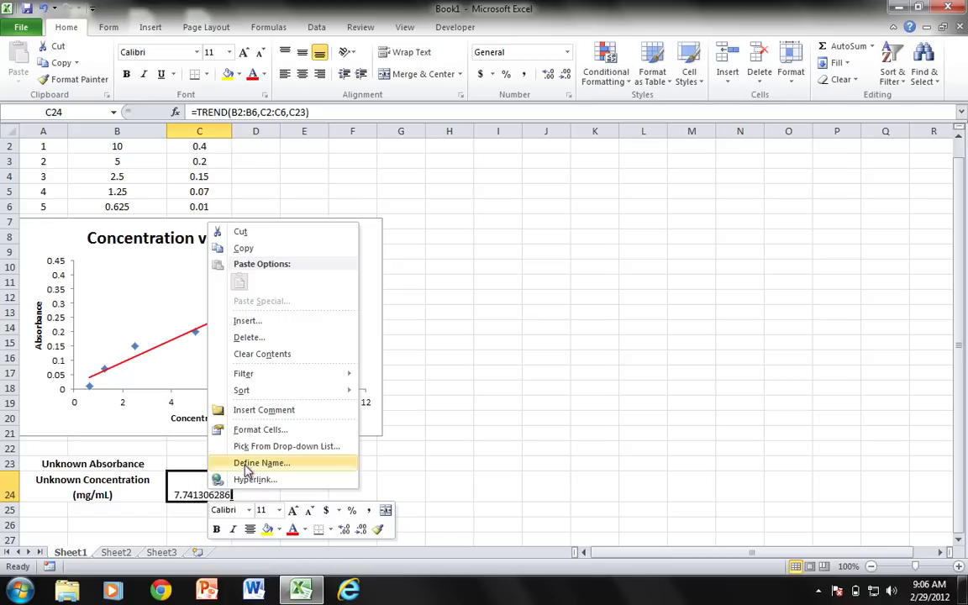
left_click(250, 430)
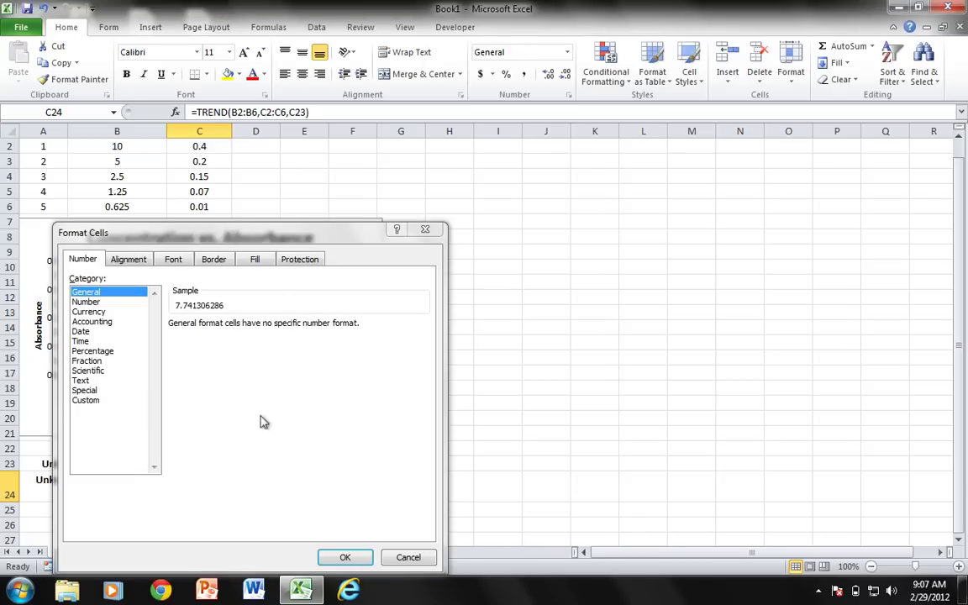
left_click(111, 303)
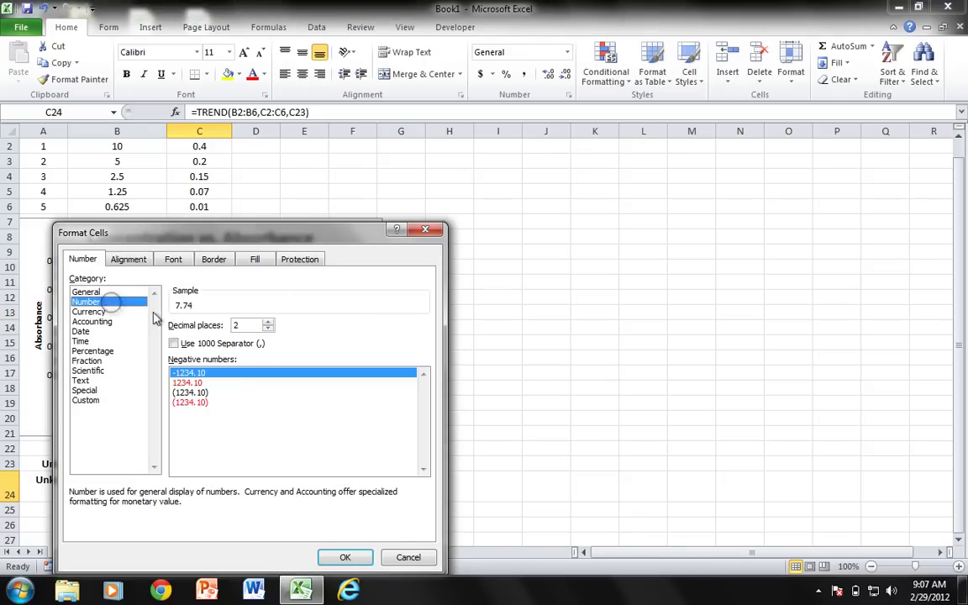
left_click(346, 557)
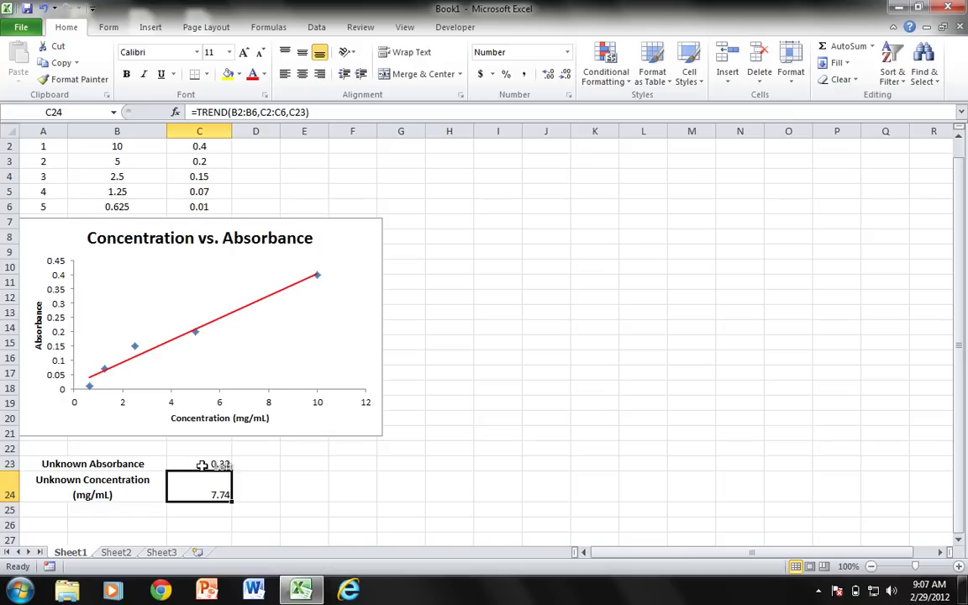
Clear the unknown absorbance from cell C23 and select the concentration result in C24.
left_click(202, 466)
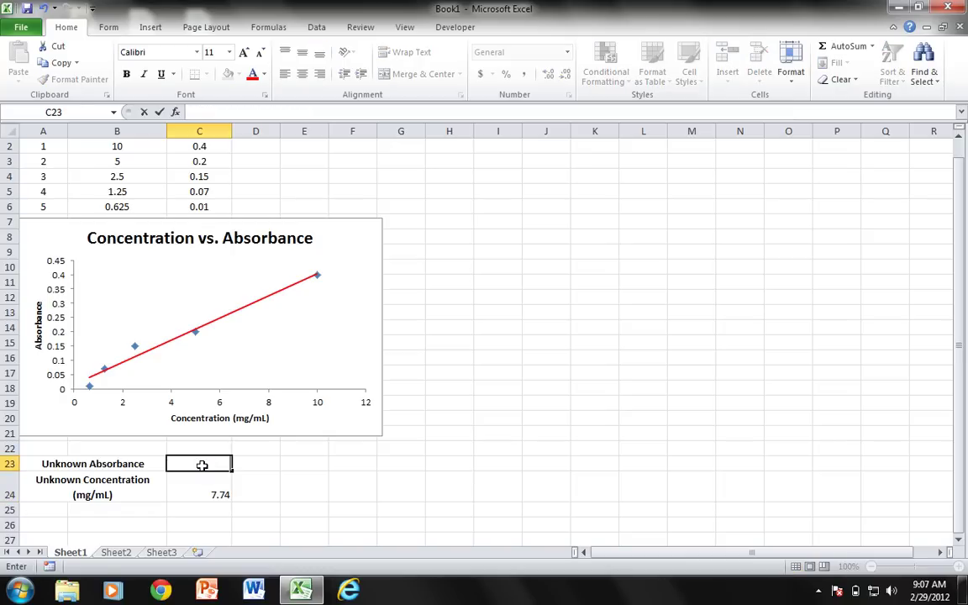
left_click(251, 483)
left_click(209, 484)
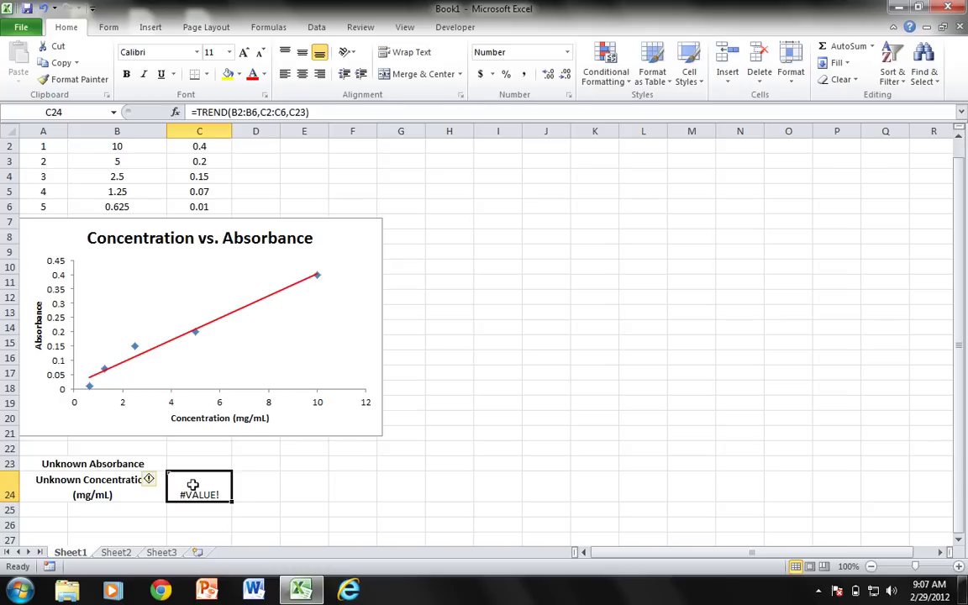
Wrap the C24 formula in IFERROR with an empty-text fallback, making it =IFERROR(TREND(B2:B6,C2:C6,C23), "").
double_click(192, 485)
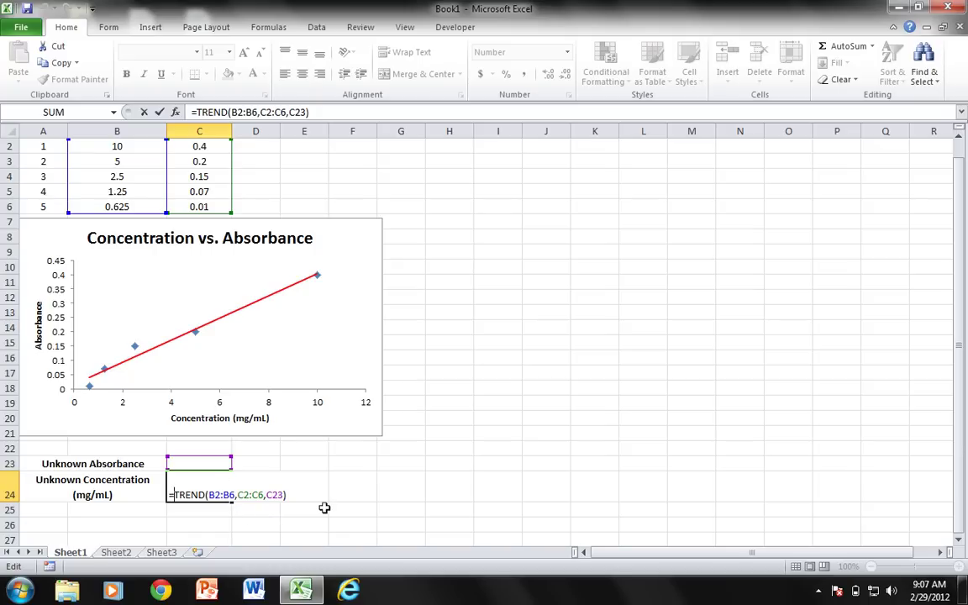
type("iferror")
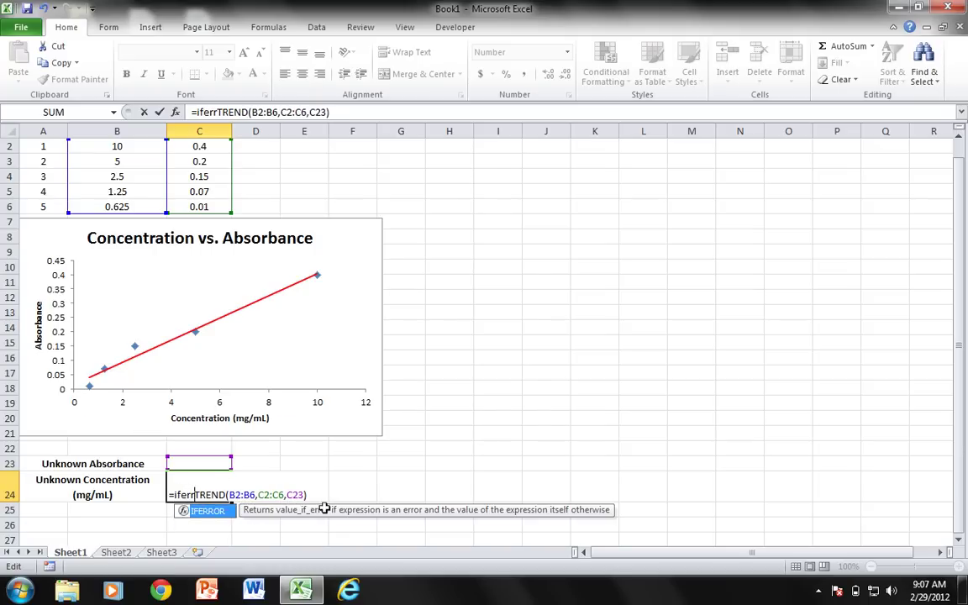
type("(")
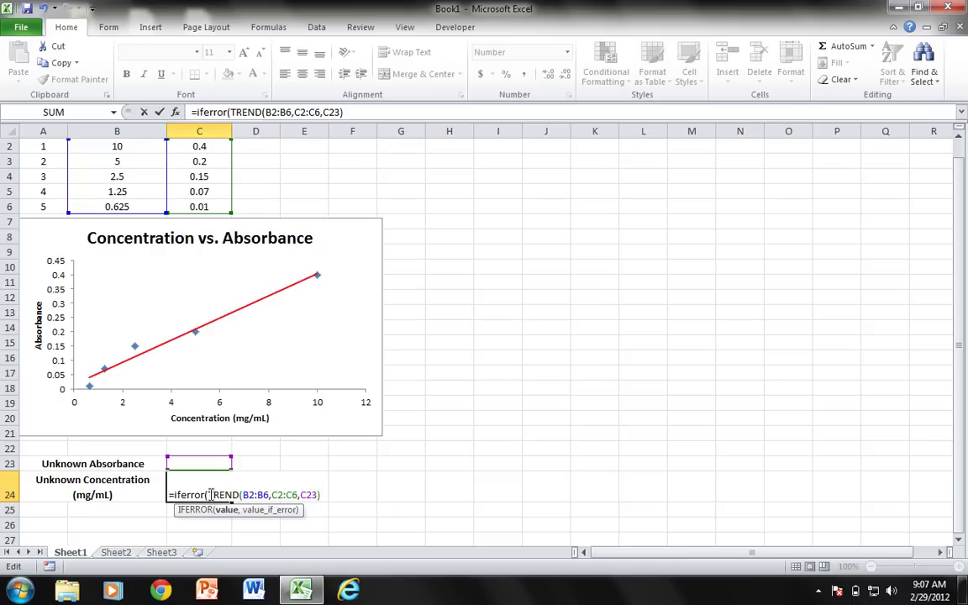
left_click(317, 495)
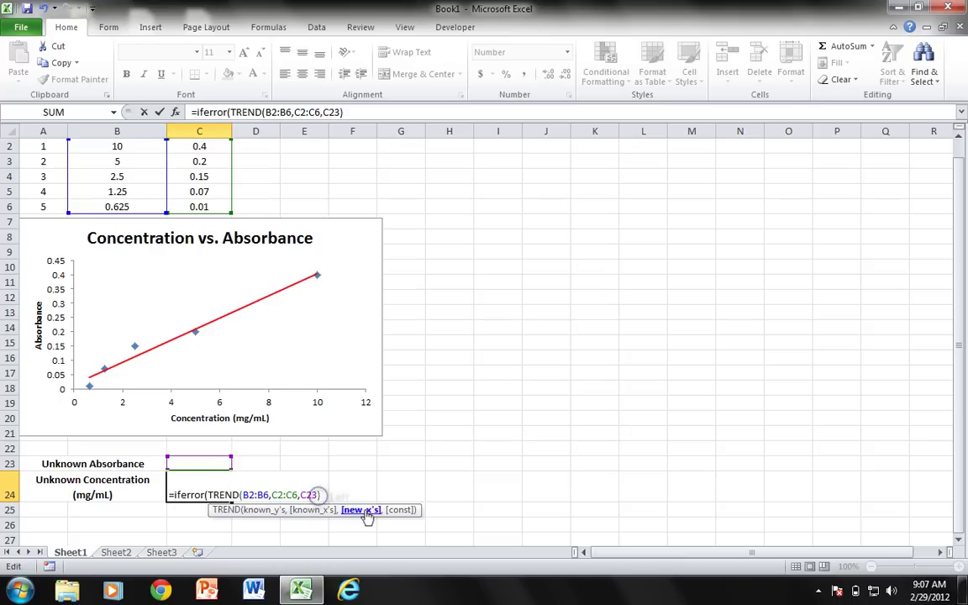
left_click(328, 496)
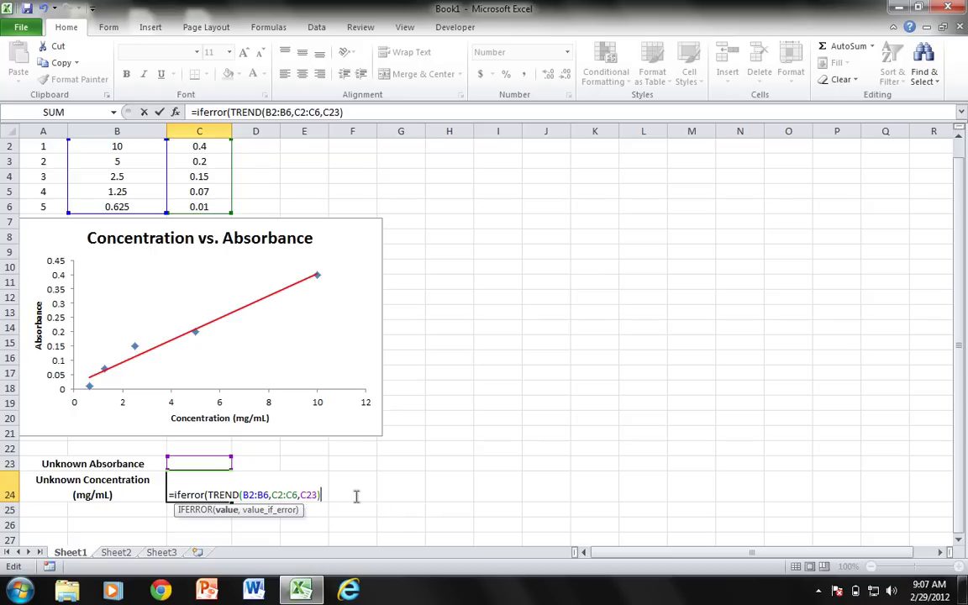
type(",")
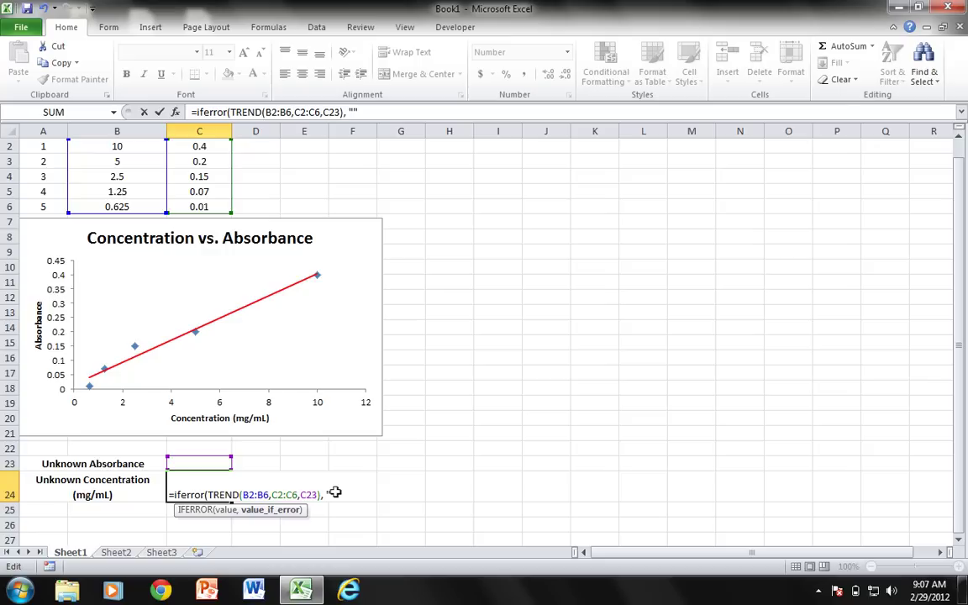
type(" \"\")")
key("Return")
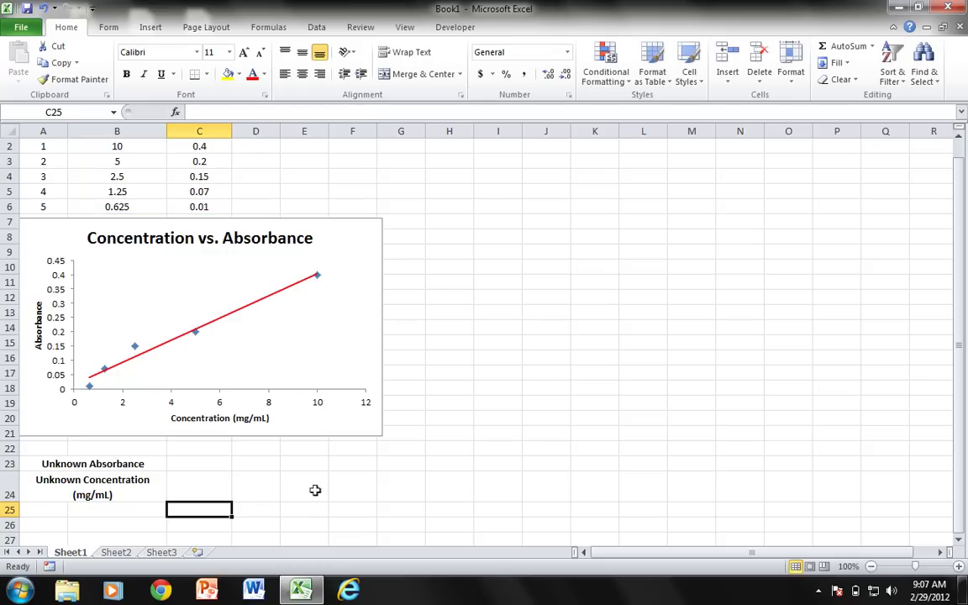
Enter 0.32 as the unknown absorbance in cell C23 to check the IFERROR formula.
left_click(197, 463)
type("0.")
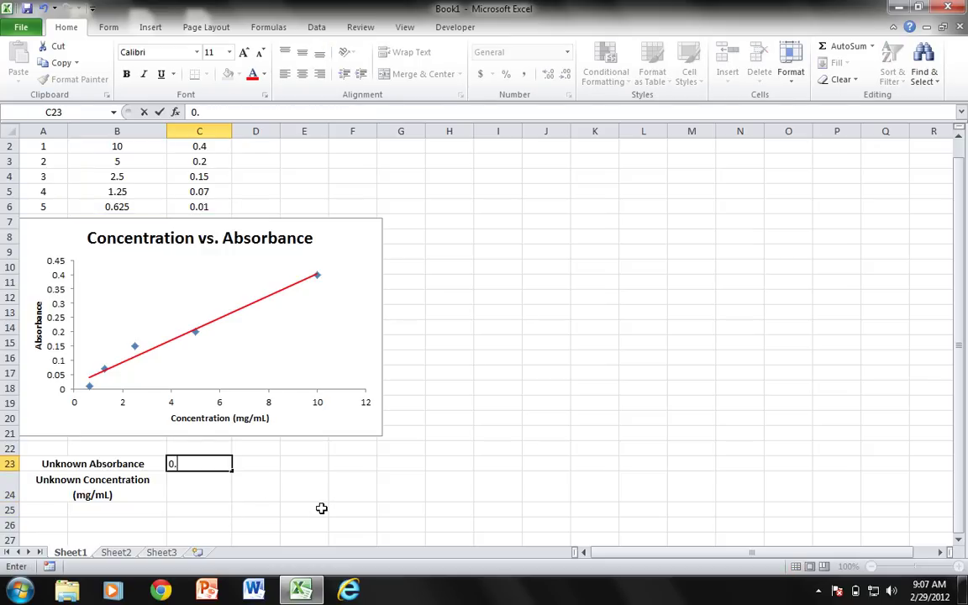
type("32")
key("BackSpace")
type("32")
key("Return")
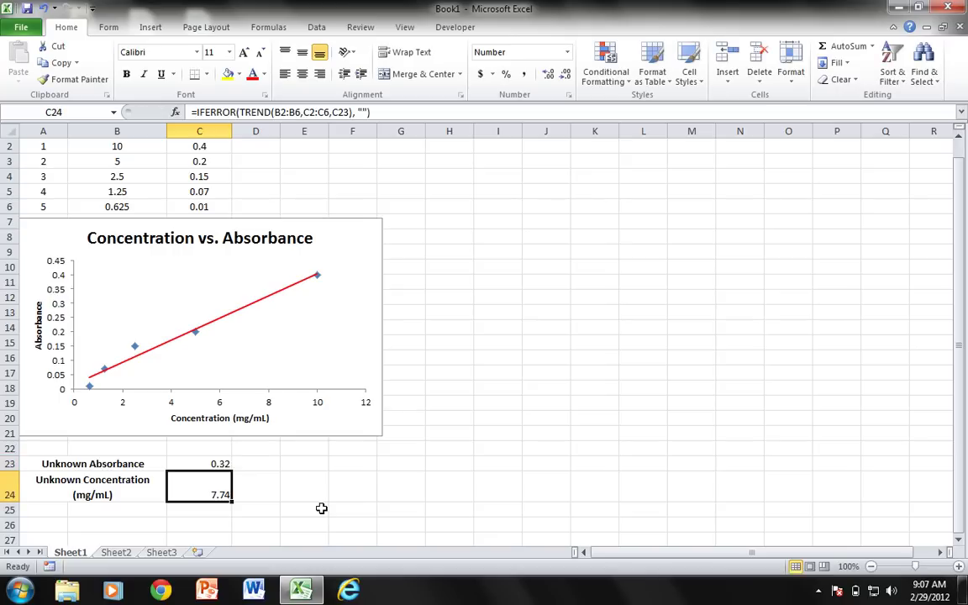
Clear the unknown absorbance in cell C23 and the standards' absorbance values in C2:C6.
left_click(201, 464)
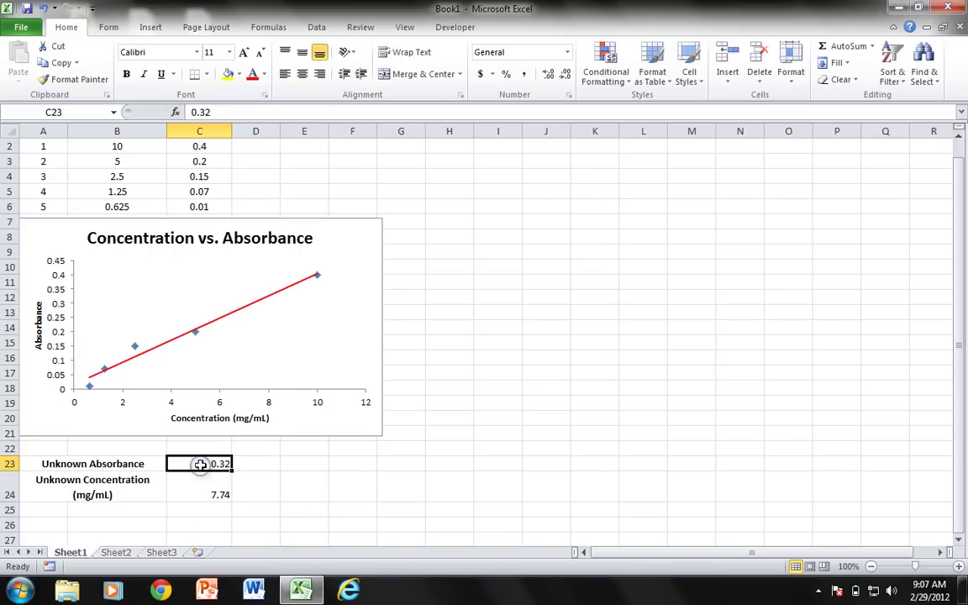
key("BackSpace")
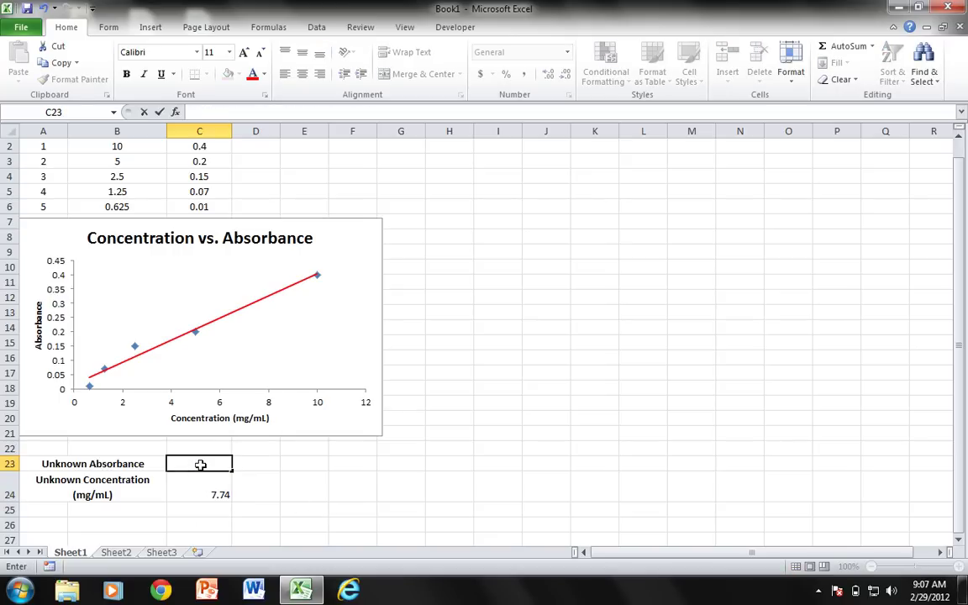
left_click(198, 207)
key("BackSpace")
key("Up")
key("BackSpace")
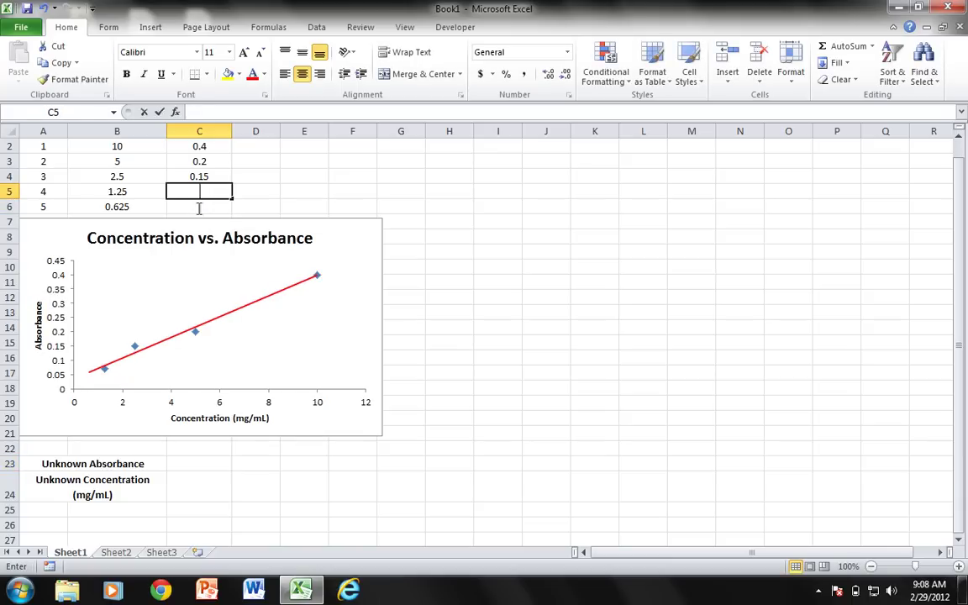
key("Up")
key("BackSpace")
key("Up")
key("BackSpace")
key("Up")
key("BackSpace")
Clear the standards' concentration values in cells B2:B6.
key("Left")
key("BackSpace")
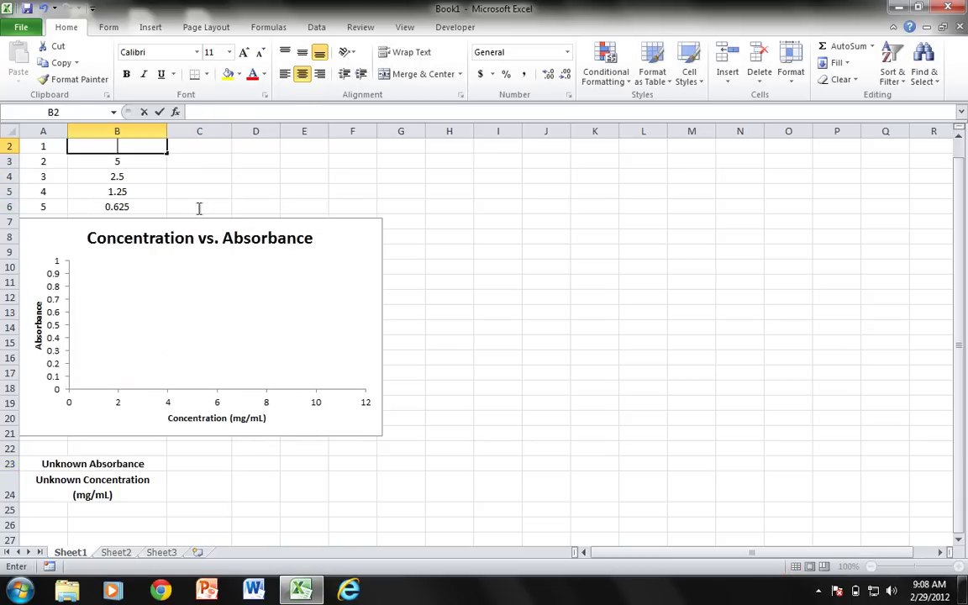
key("Down")
key("BackSpace")
key("Down")
key("BackSpace")
key("Down")
key("BackSpace")
key("Down")
key("BackSpace")
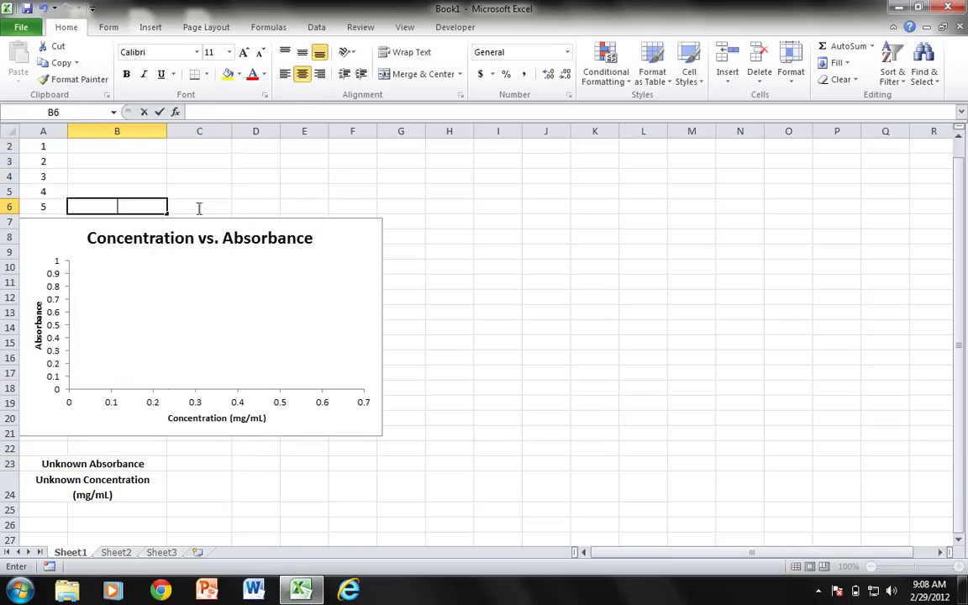
Enter a new set of standard concentrations, 20, 10, 5, 2.5 and 1.25, in cells B2:B6.
key("Up")
key("Up")
key("Up")
key("Up")
type("20")
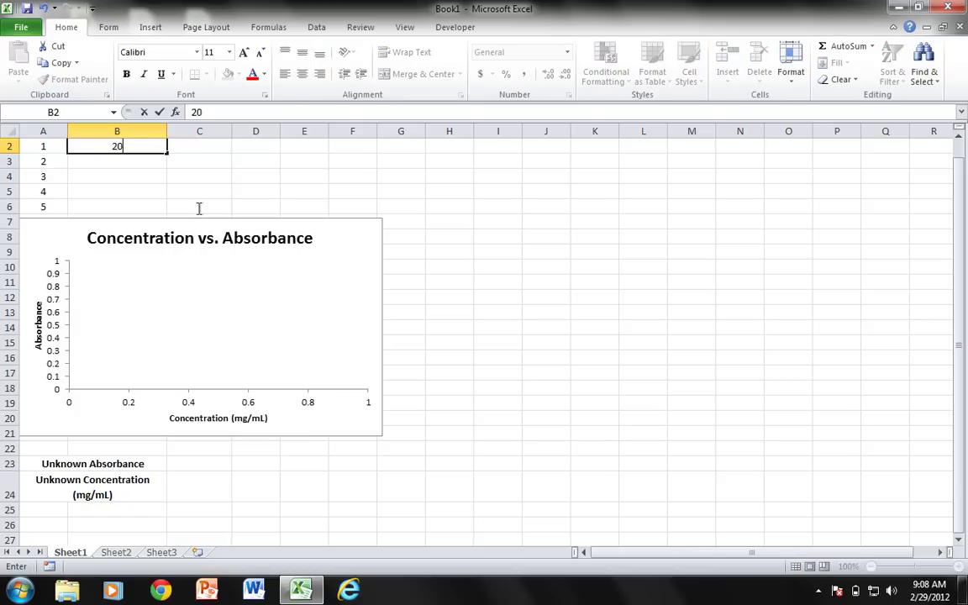
key("Return")
type("10")
key("Return")
type("5")
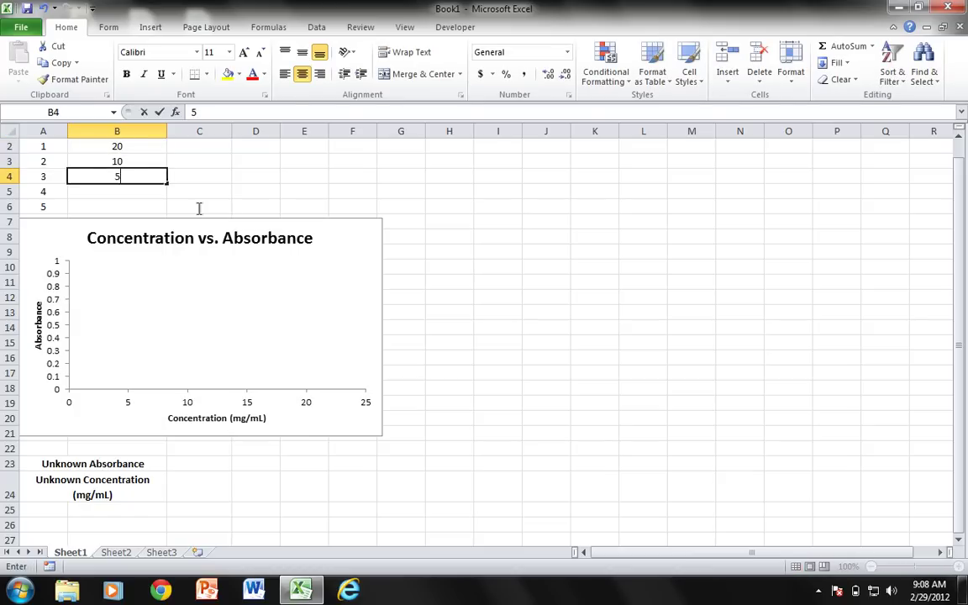
key("Return")
type("2.5")
key("Return")
type("1.25")
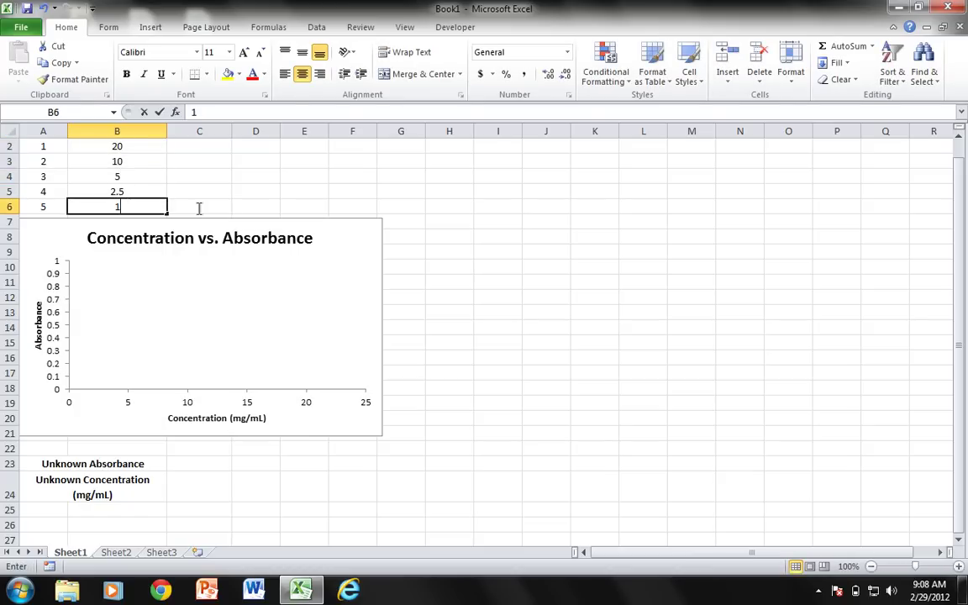
Enter the matching absorbances 0.7, 0.32, 0.2, 0.07 and 0.05 in cells C2:C6.
left_click(199, 209)
key("Up")
key("Up")
key("Up")
key("Up")
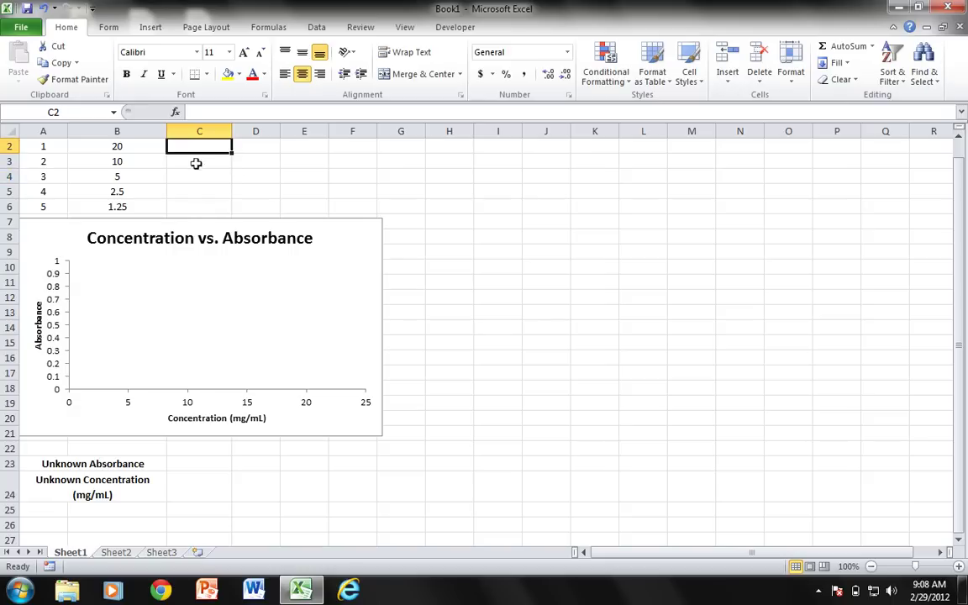
type("0.7")
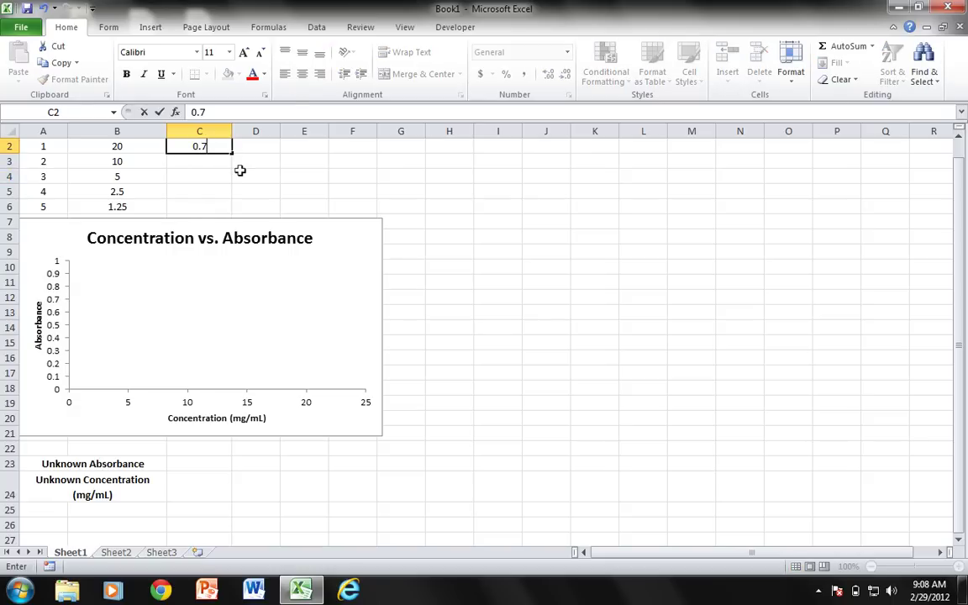
key("Return")
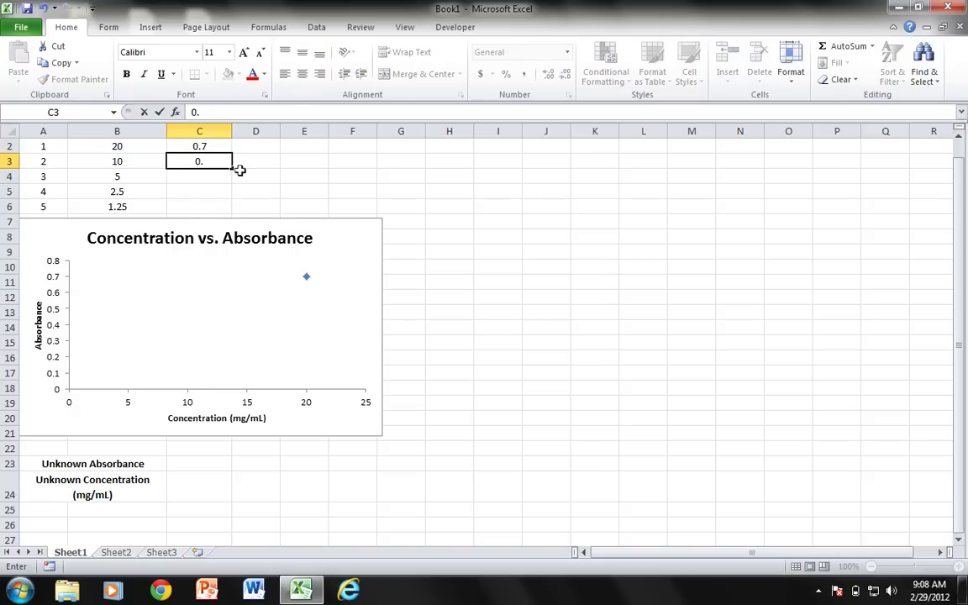
type("32")
key("Return")
type("0")
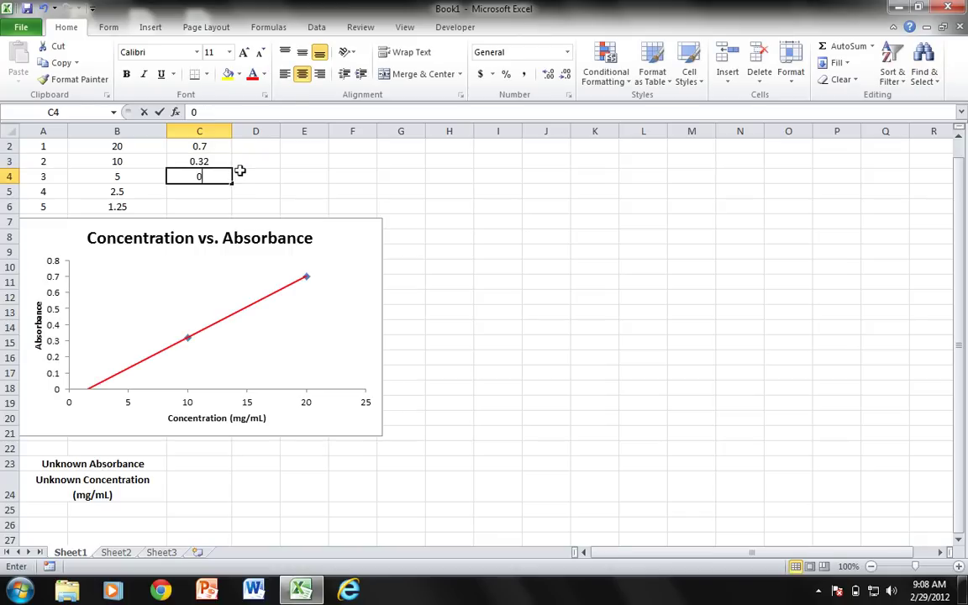
type(".")
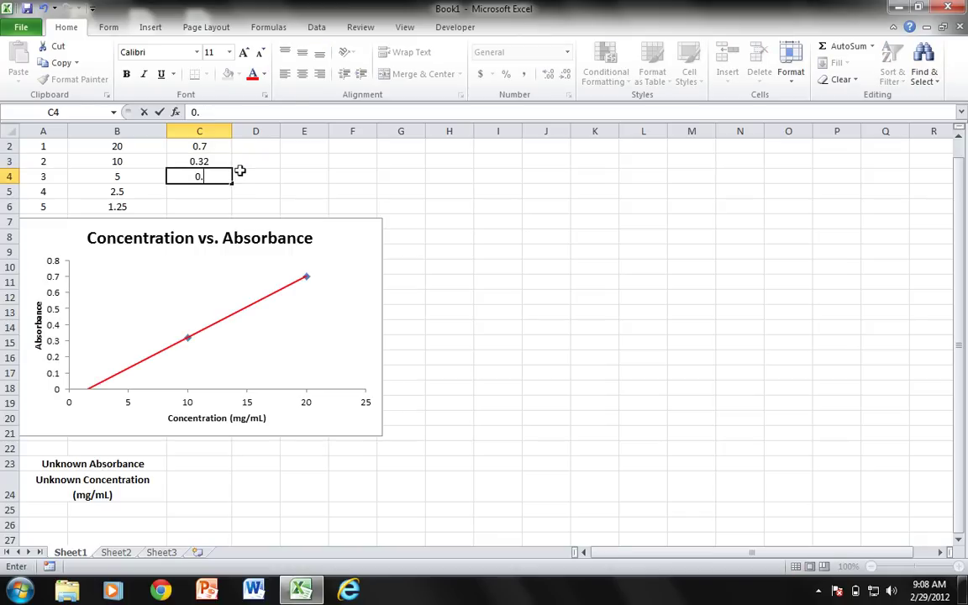
type("2")
key("Return")
type("0.")
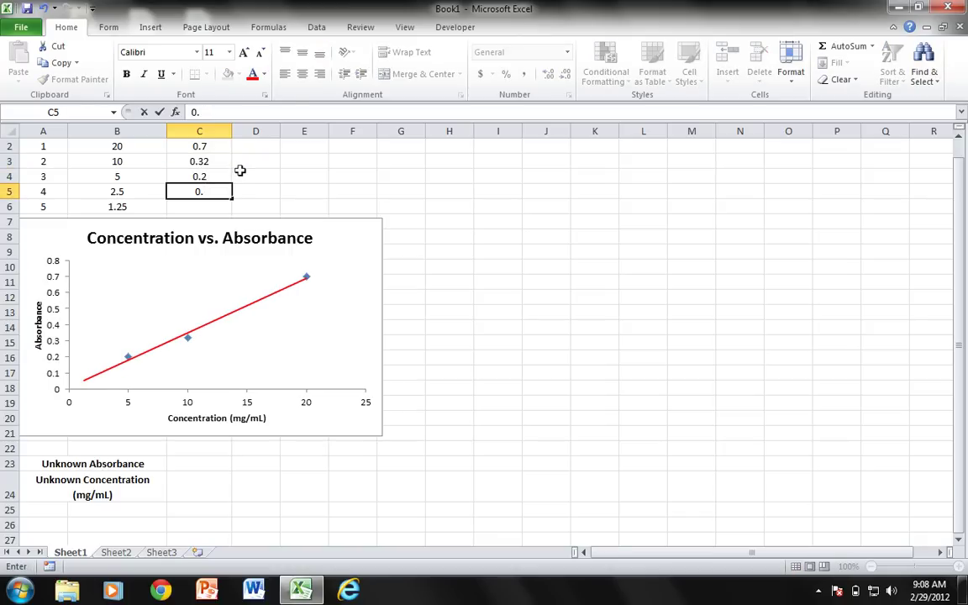
type("07")
key("Return")
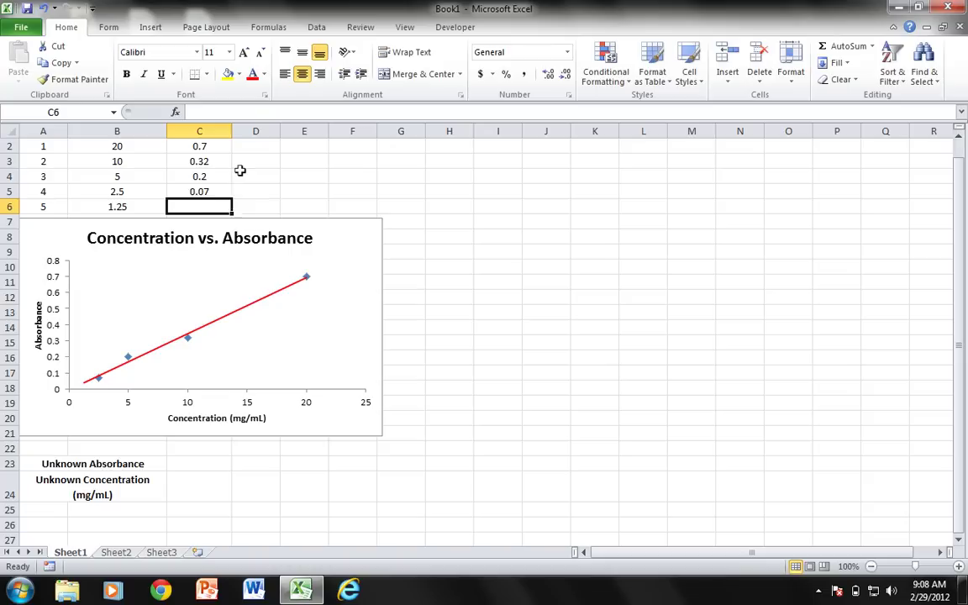
type("0.")
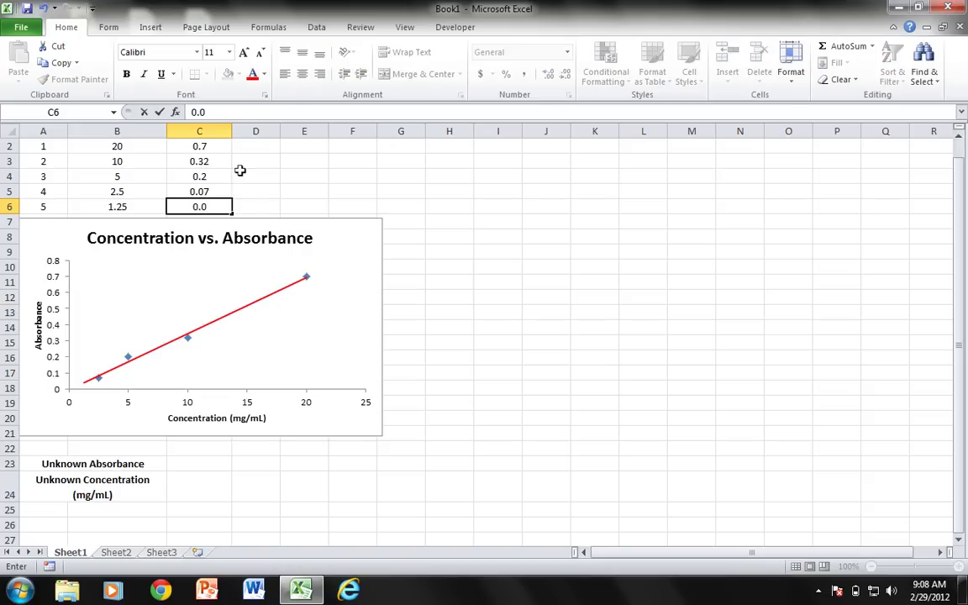
type("05")
key("Return")
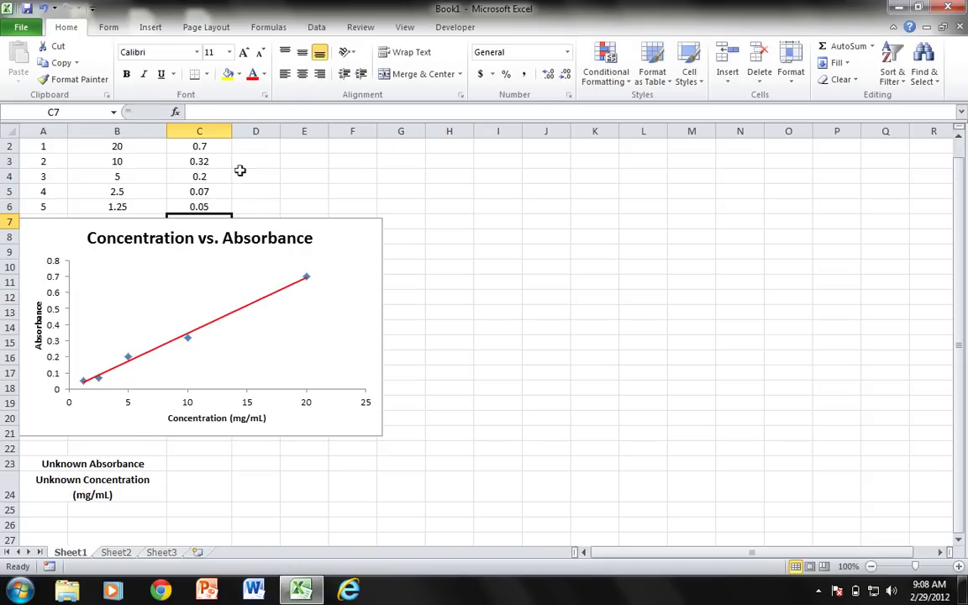
Enter 0.1 as the unknown absorbance in cell C23 to calculate its concentration.
left_click(182, 462)
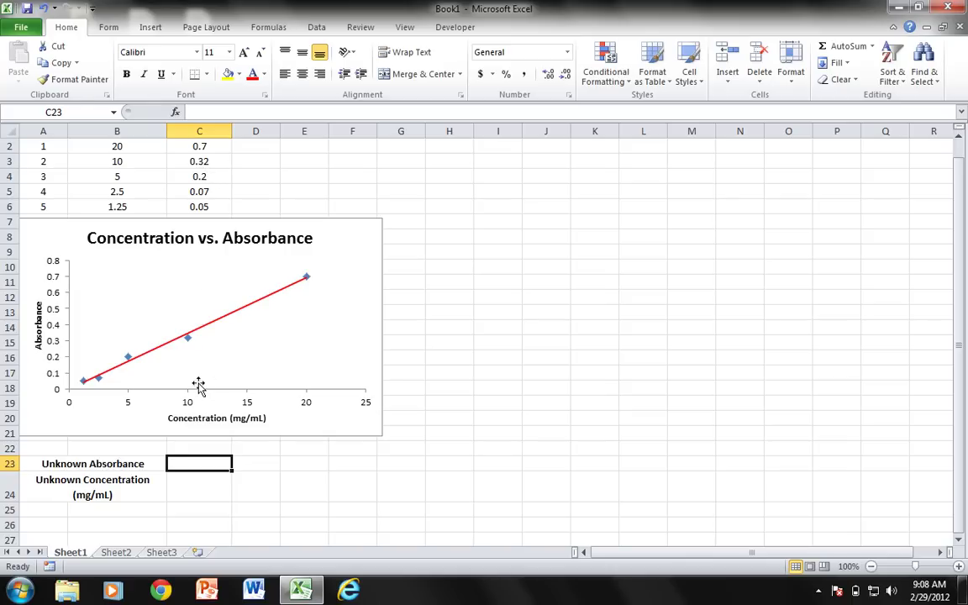
type("0.1")
key("Return")
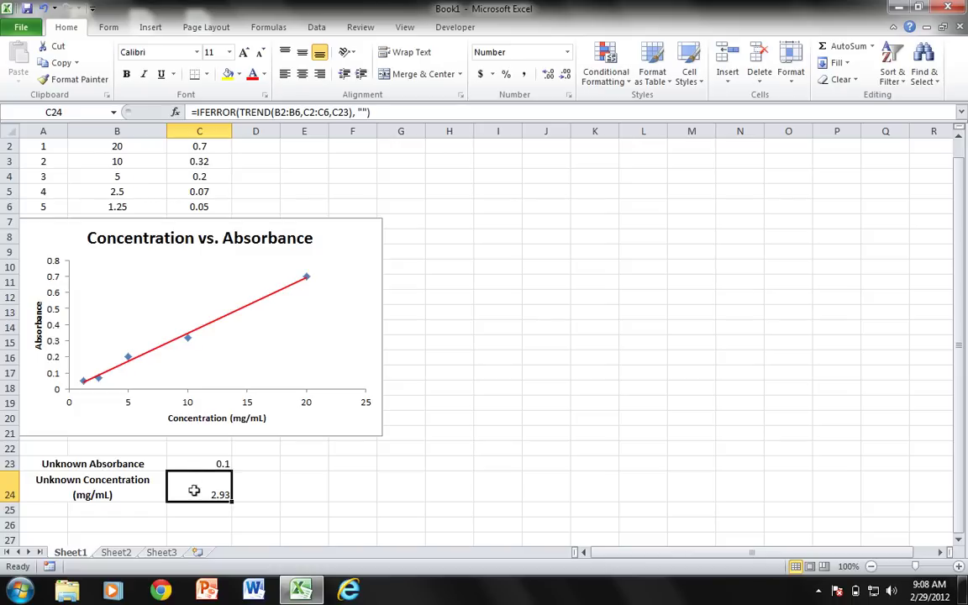
Empty the unknown absorbance cell C23 and remove the trial absorbances from C2:C6.
left_click(199, 464)
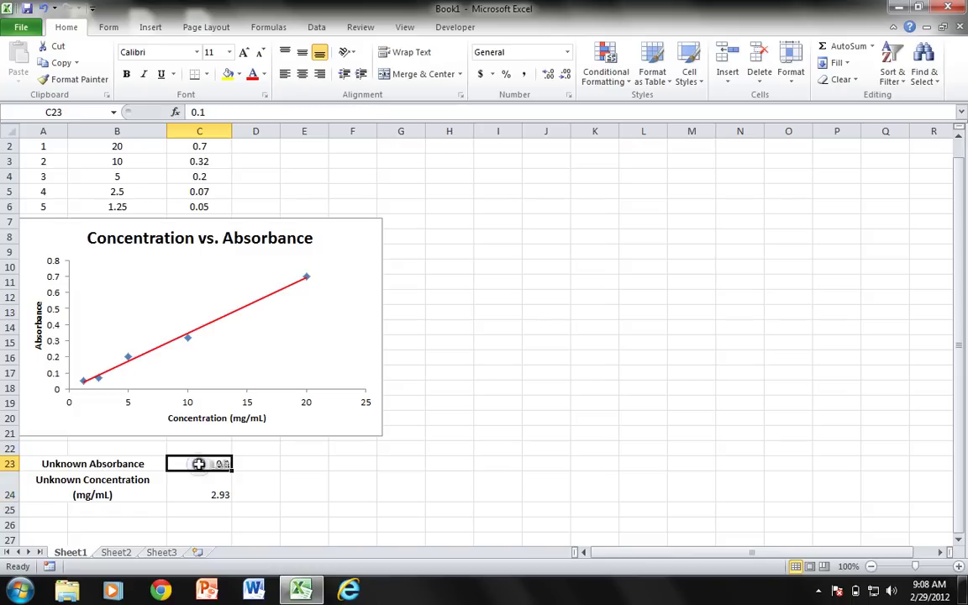
key("BackSpace")
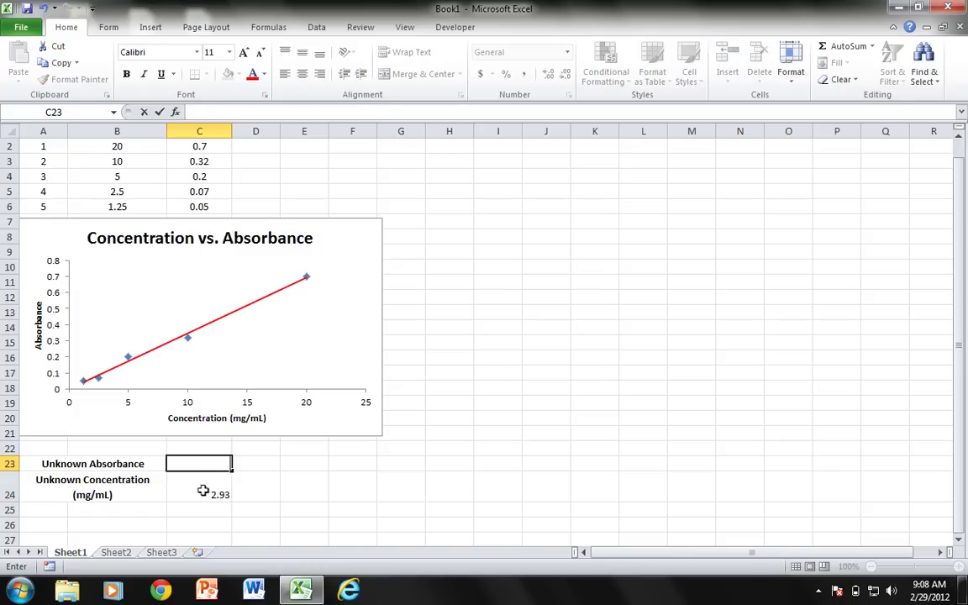
left_click(258, 462)
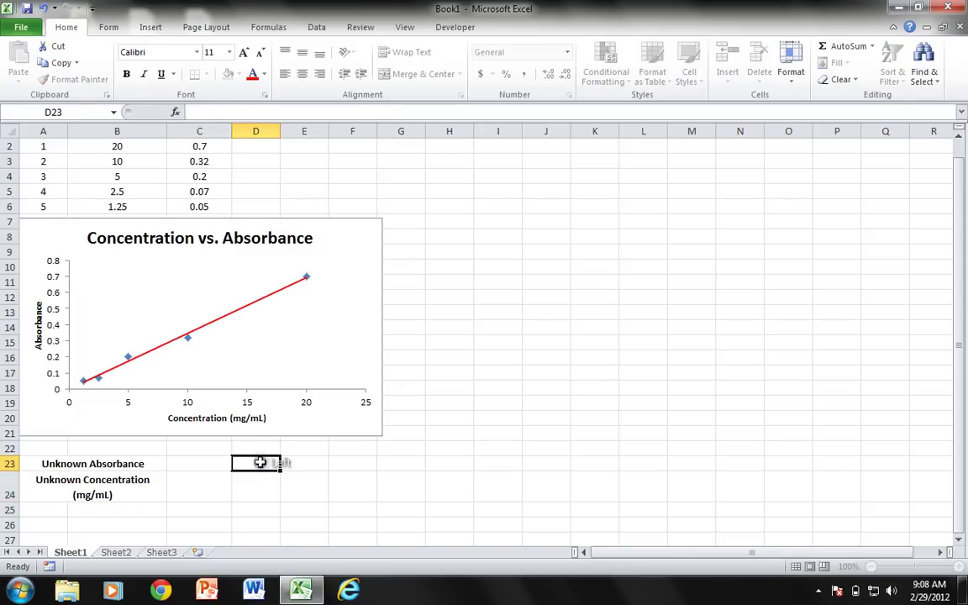
left_click(202, 207)
key("BackSpace")
left_click(199, 192)
key("BackSpace")
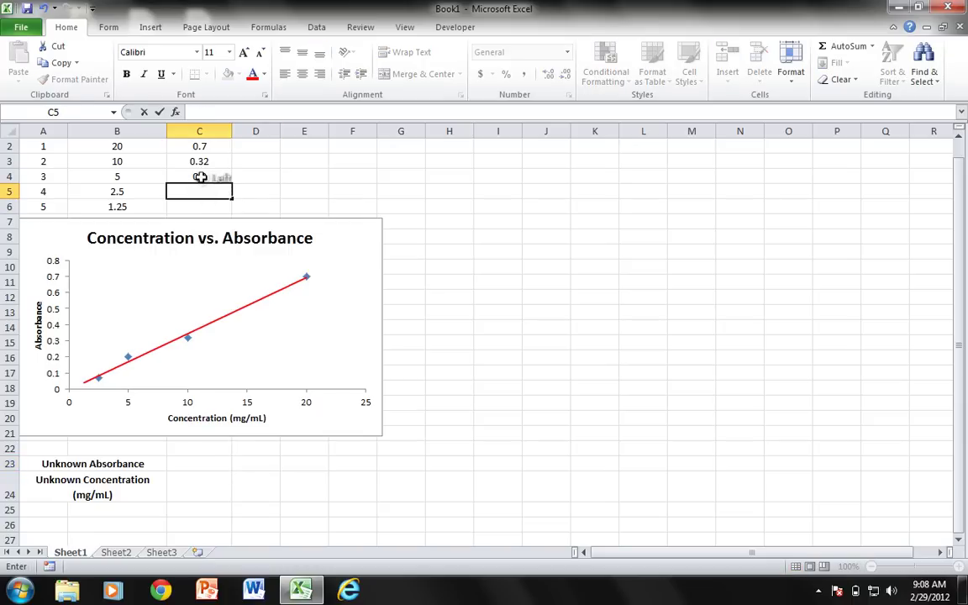
left_click(200, 176)
key("BackSpace")
left_click(199, 162)
key("BackSpace")
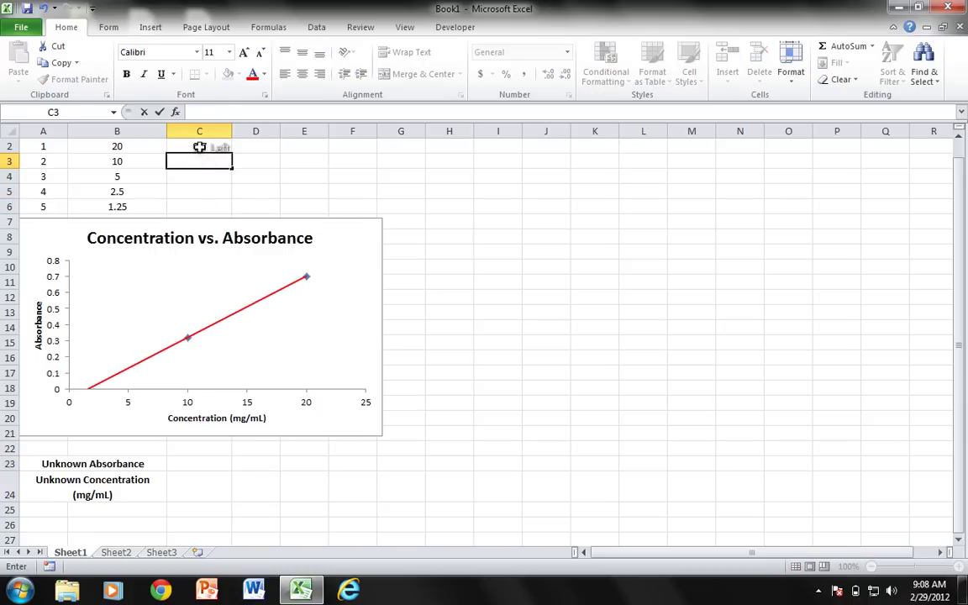
left_click(199, 147)
key("BackSpace")
Remove the trial concentrations from cells B2:B6 to leave the template blank.
key("Left")
key("BackSpace")
key("Return")
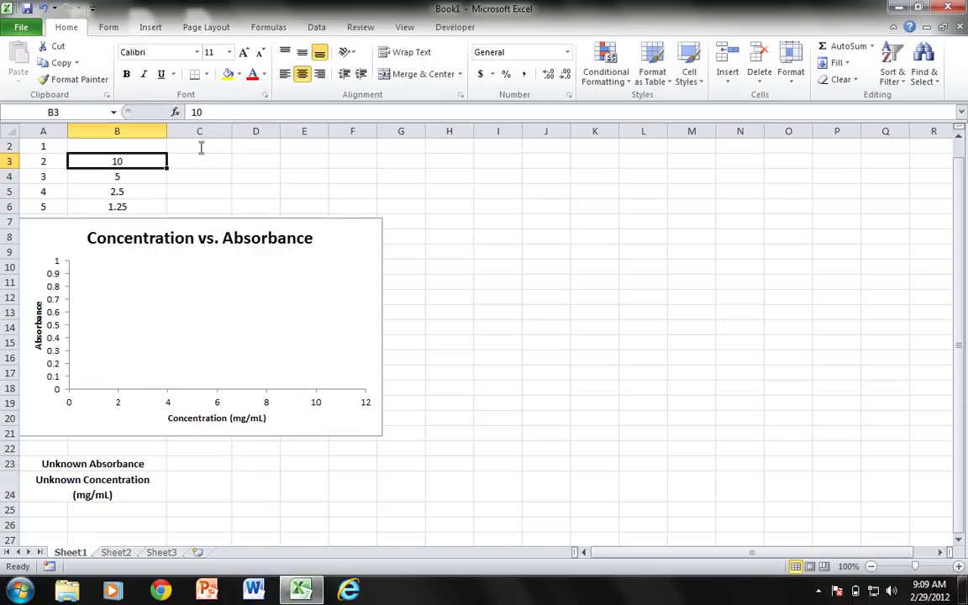
key("BackSpace")
key("Return")
key("BackSpace")
key("Return")
key("BackSpace")
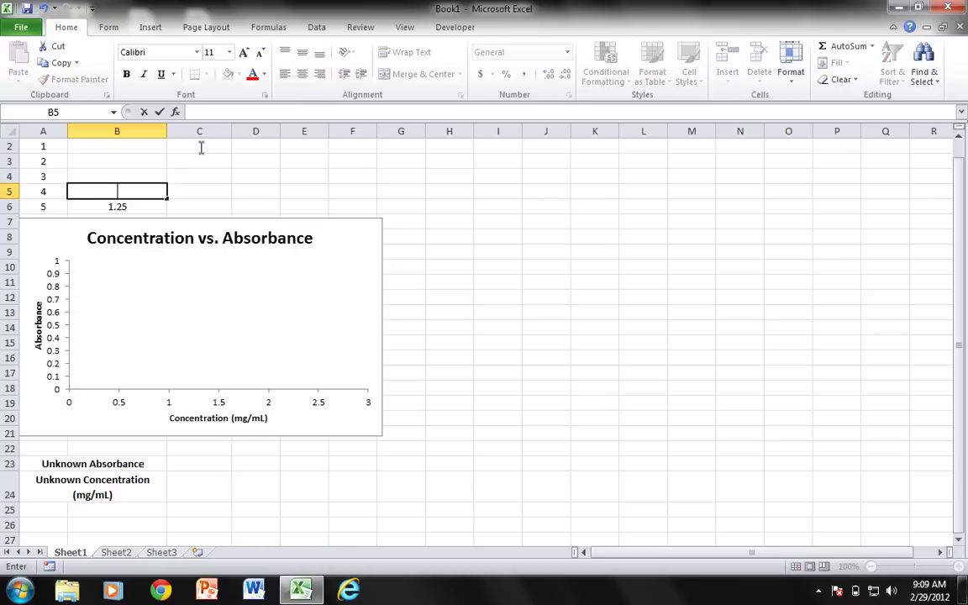
key("Return")
key("BackSpace")
key("Right")
key("Up")
key("Up")
key("Up")
key("Up")
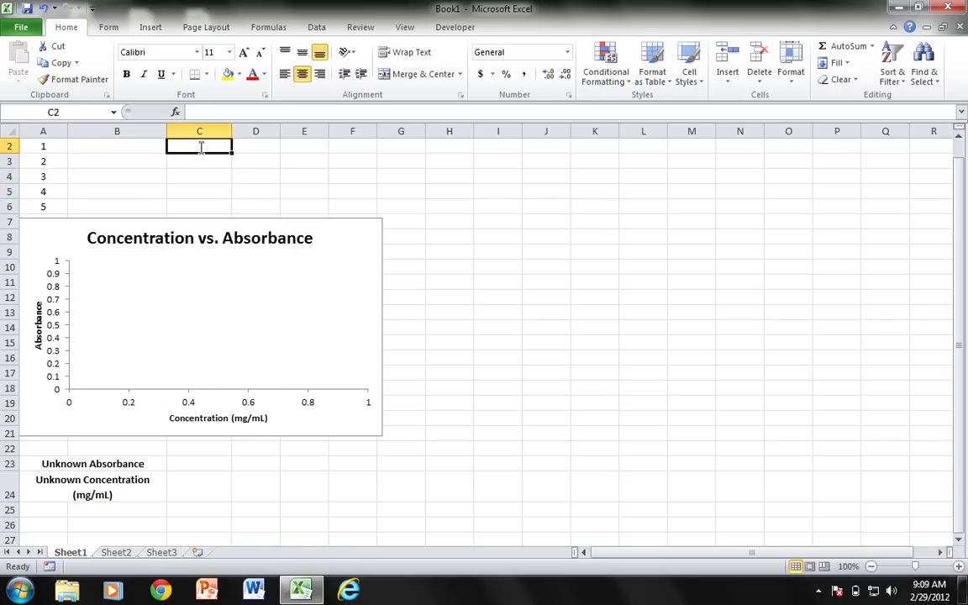
key("Left")
key("Down")
key("Down")
key("Down")
key("Down")
key("Right")
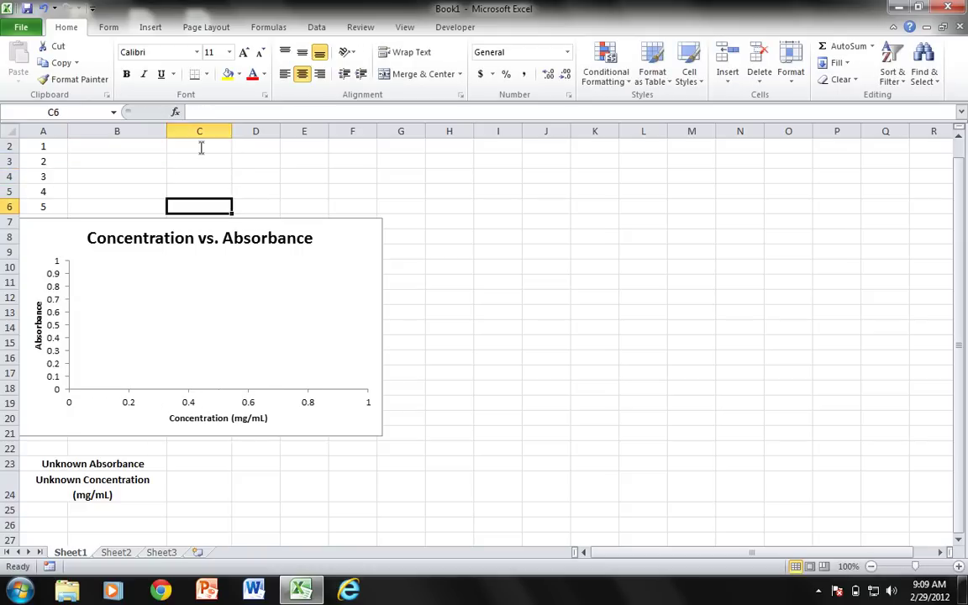
key("Left")
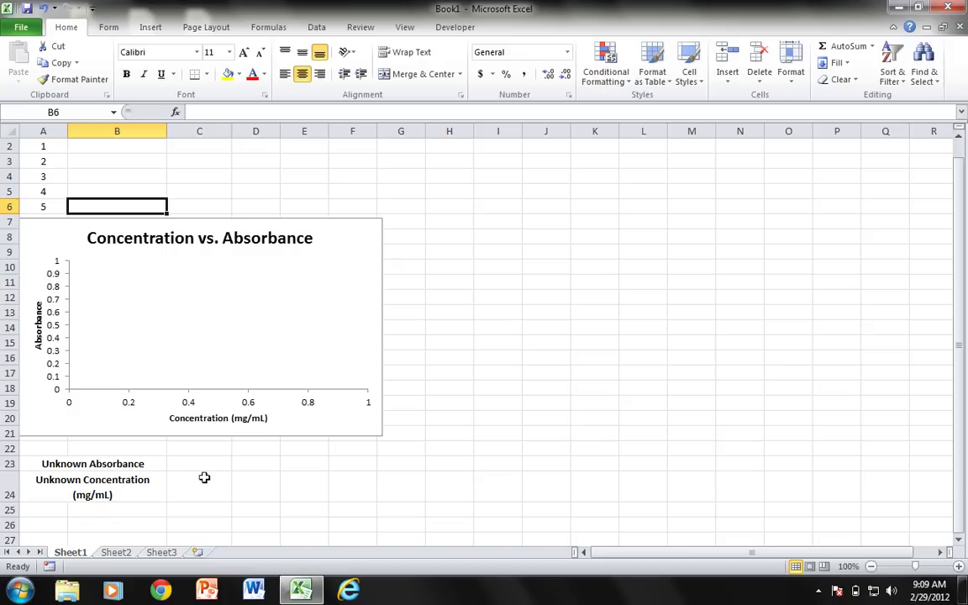